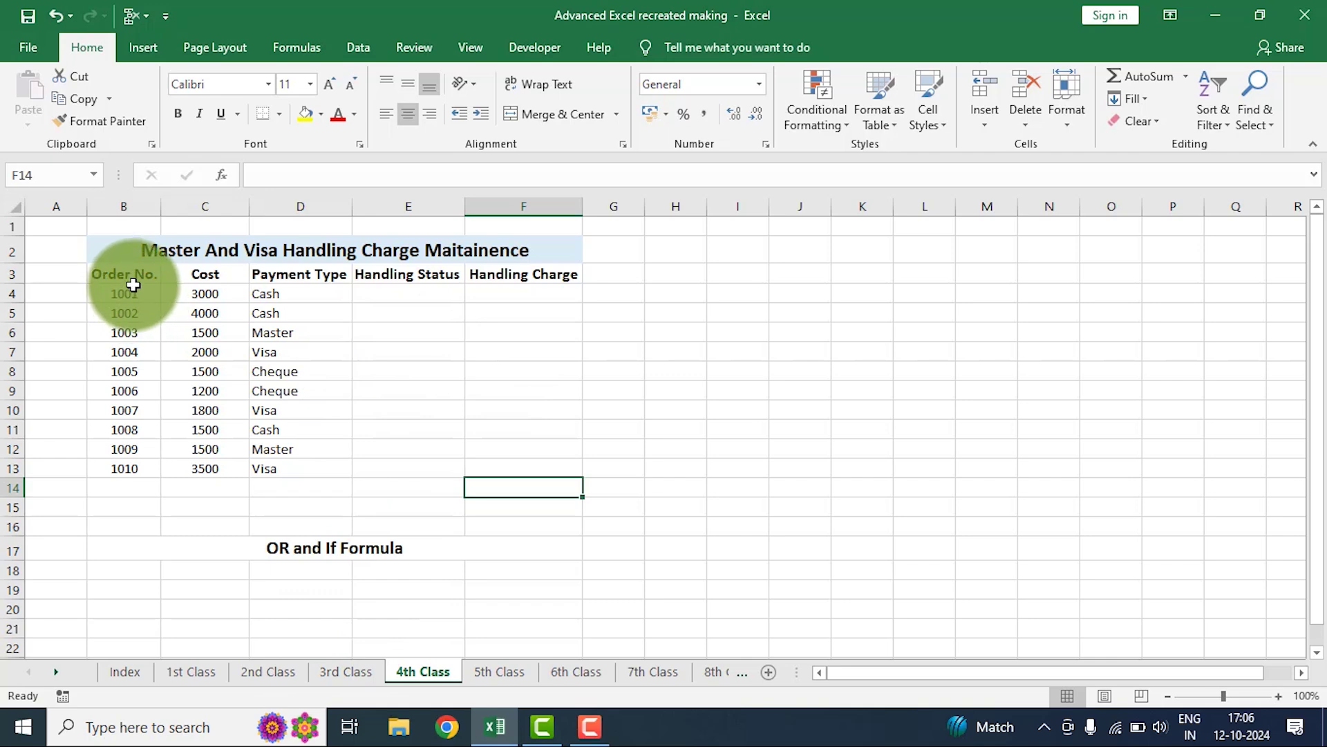
# - Review the order numbers, costs and payment types in the order table, focusing on the Master and Visa entries
pyautogui.moveTo(133, 285); pyautogui.dragTo(128, 468)
pyautogui.moveTo(202, 291); pyautogui.dragTo(201, 472)
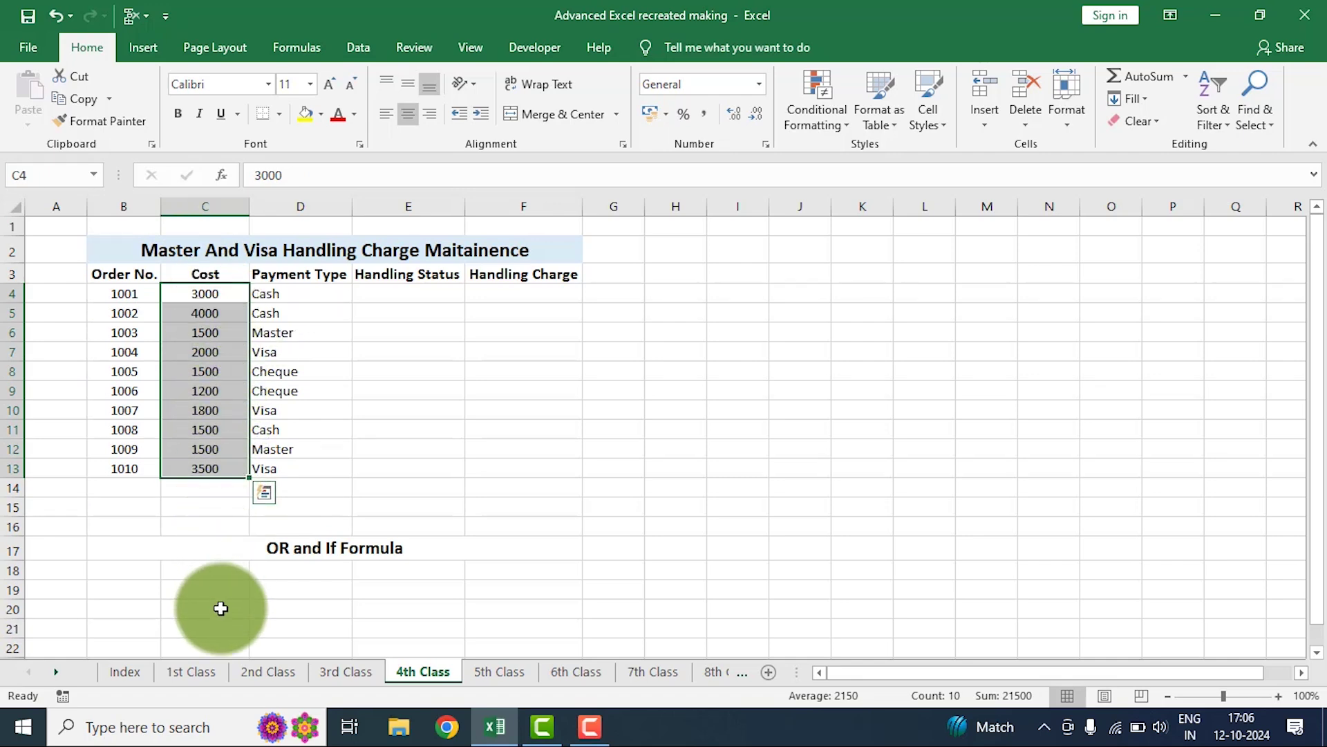
pyautogui.click(285, 297)
pyautogui.click(282, 312)
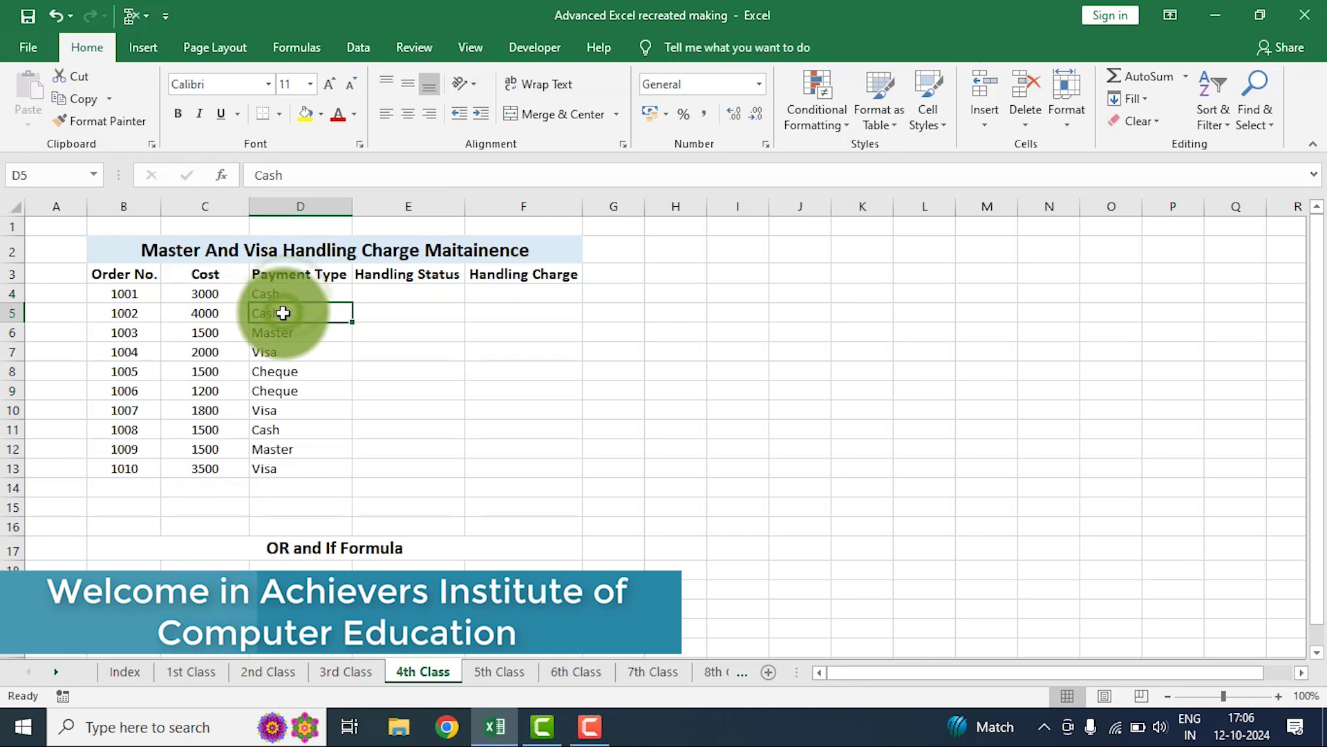
pyautogui.click(289, 334)
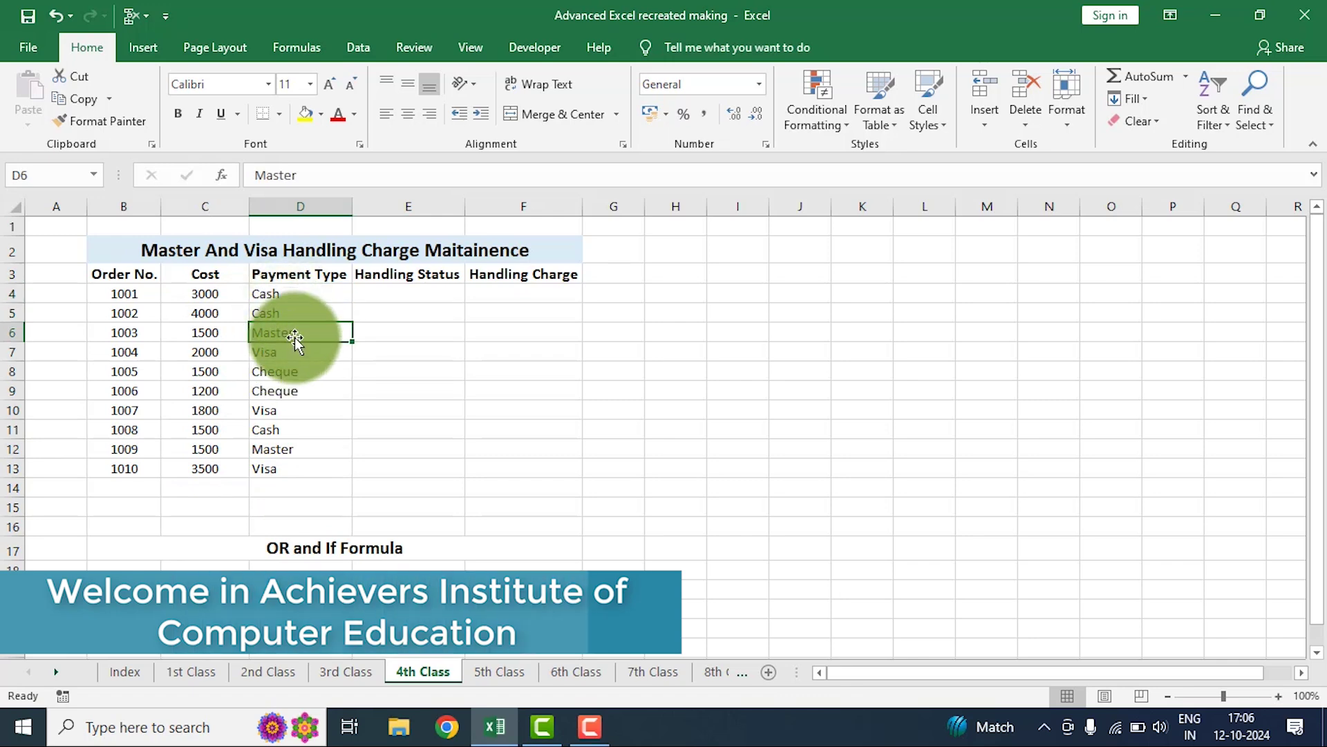
pyautogui.click(281, 354)
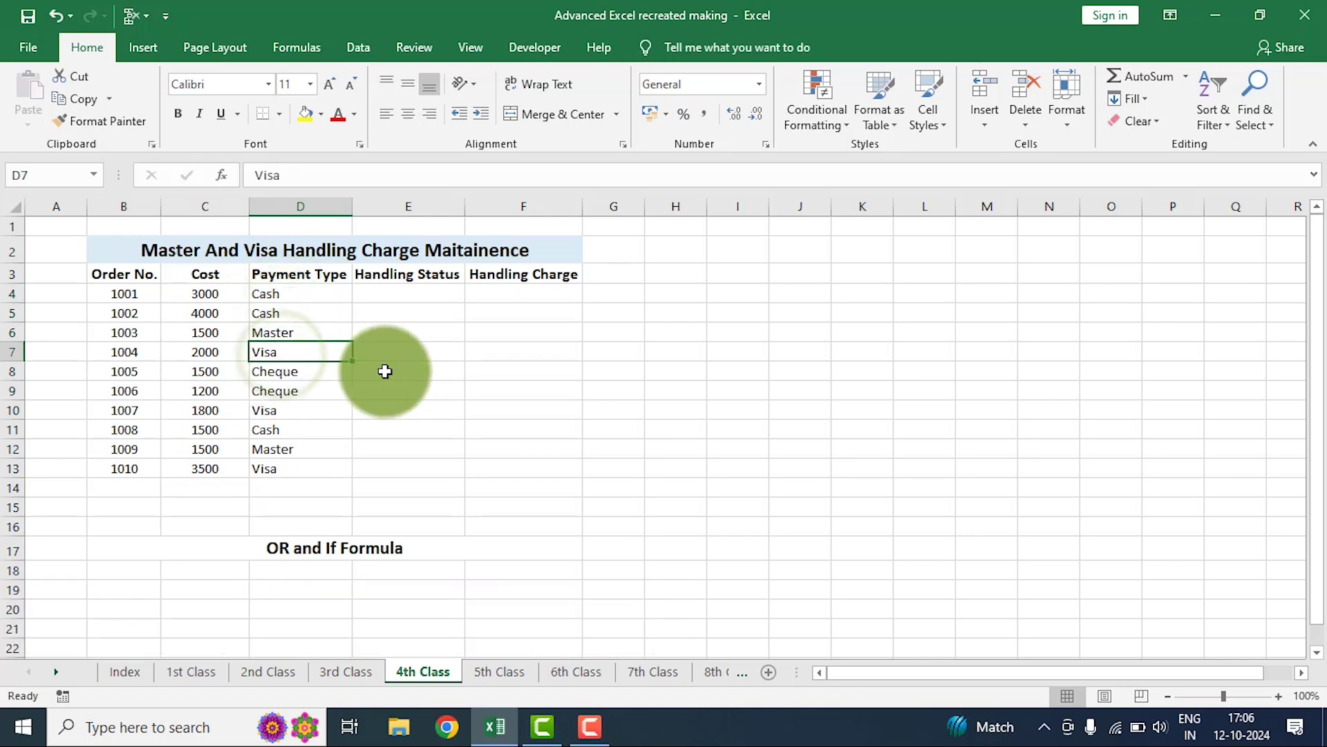
pyautogui.click(288, 373)
pyautogui.click(284, 391)
pyautogui.click(285, 448)
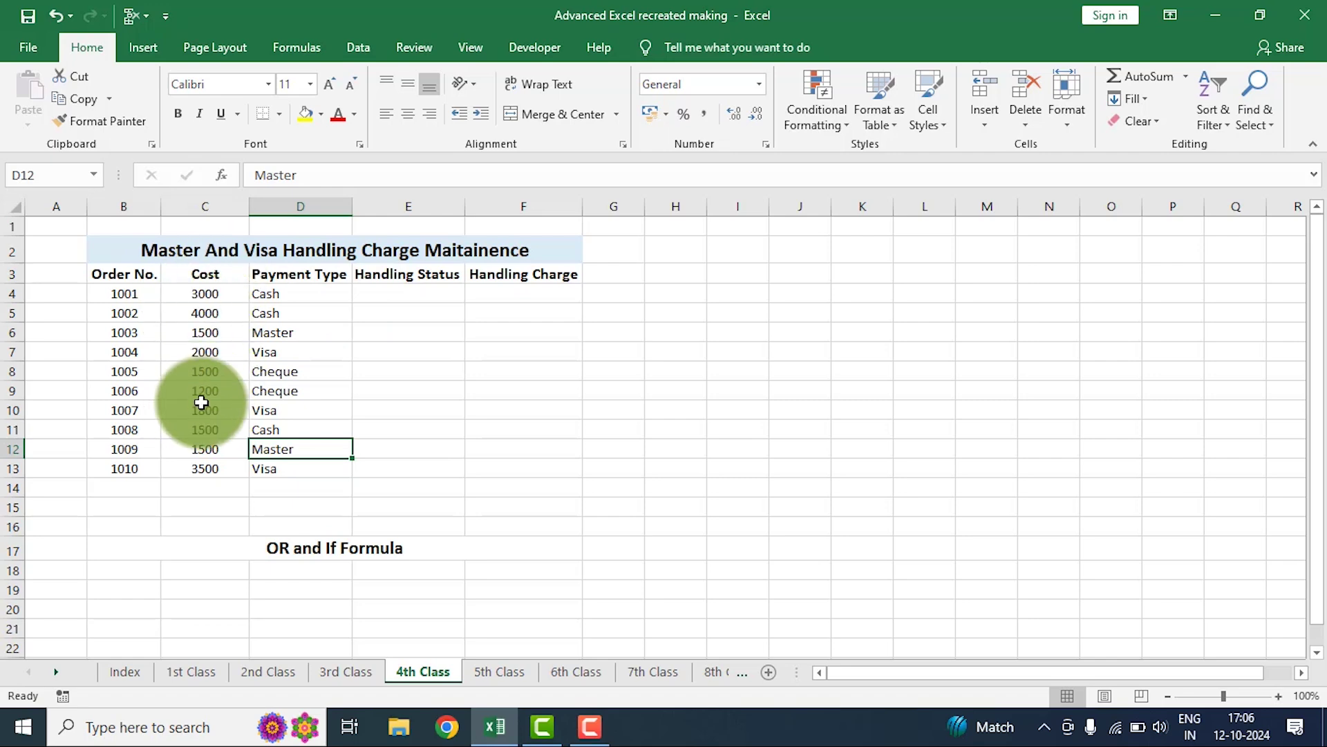
pyautogui.click(278, 334)
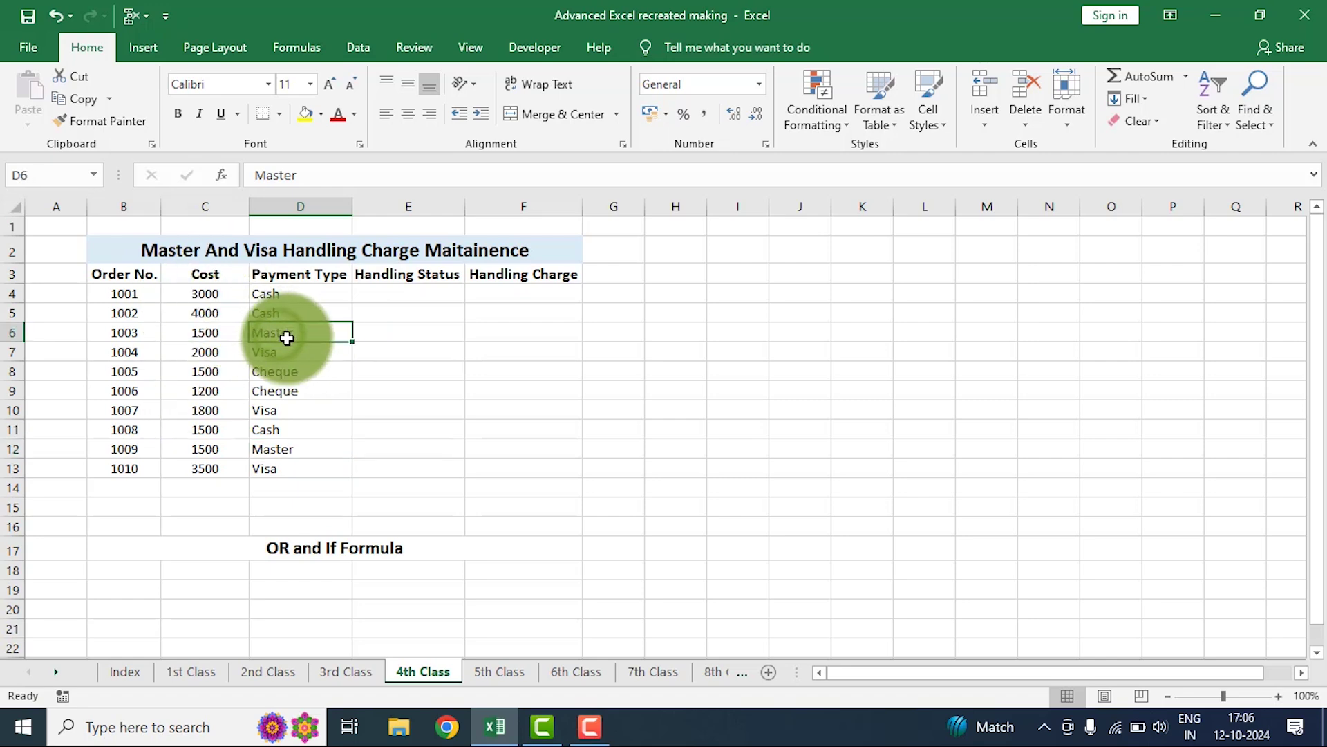
pyautogui.click(281, 351)
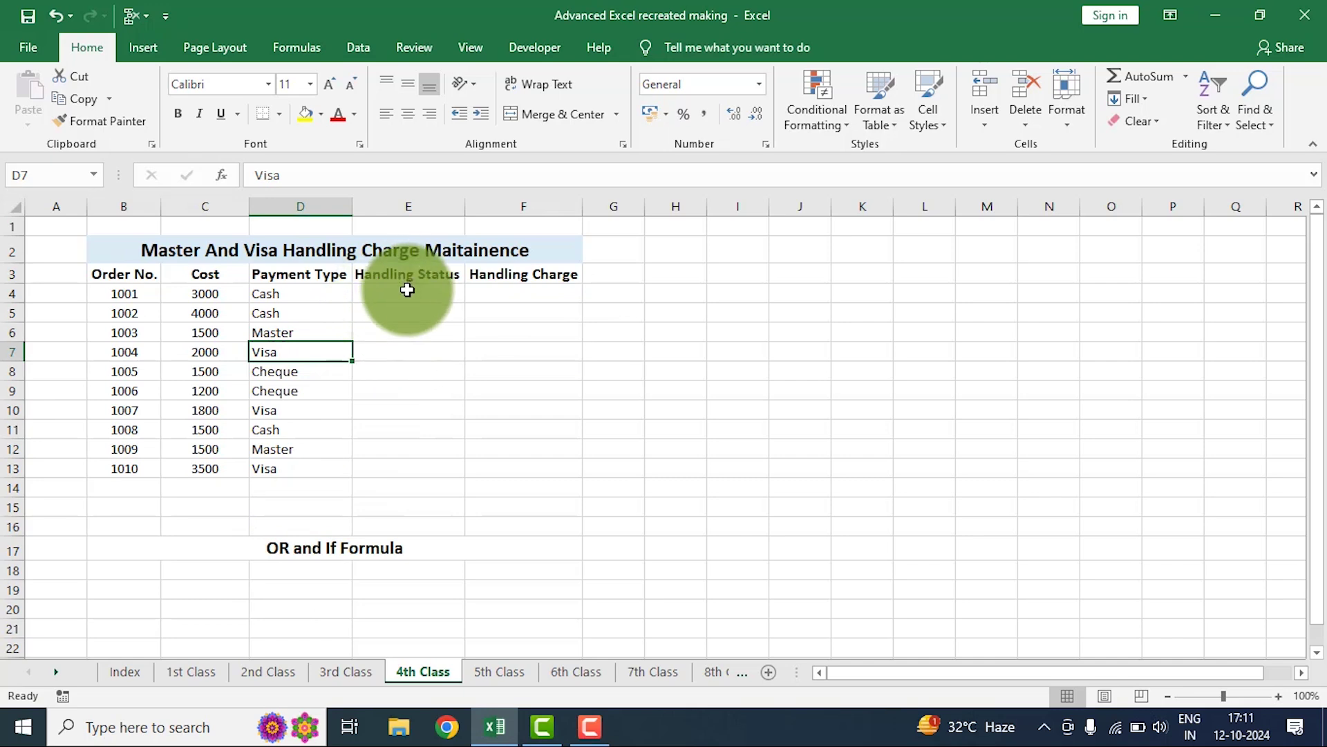
# - Start an OR formula in Handling Status cell E4 for the first order
pyautogui.click(412, 296)
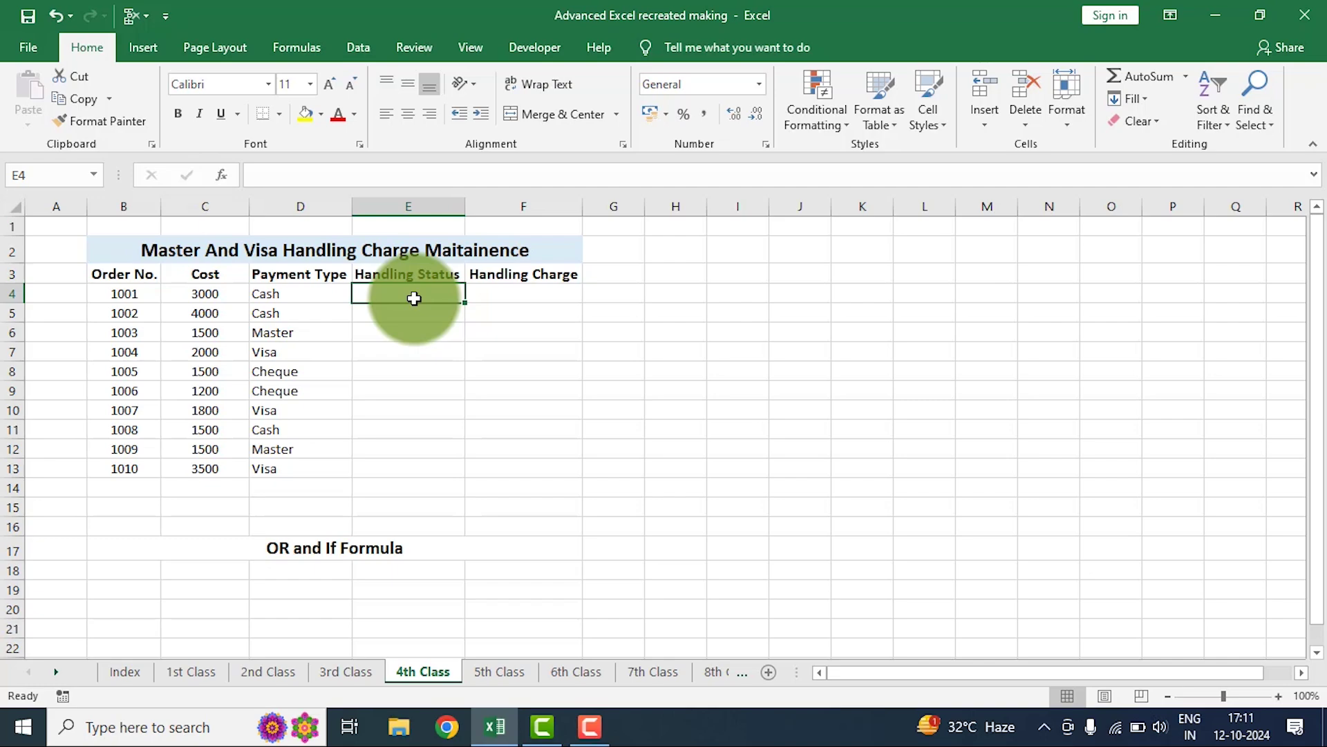
pyautogui.write('=')
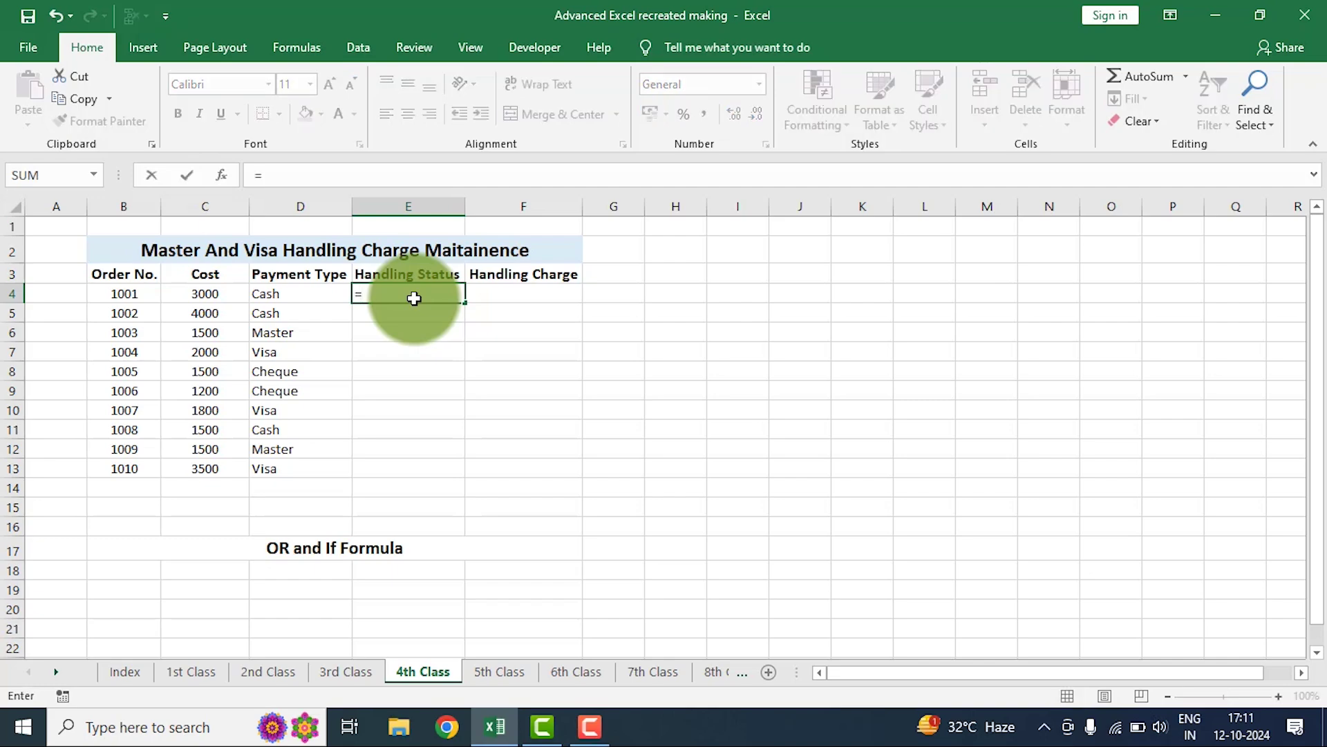
pyautogui.write('or')
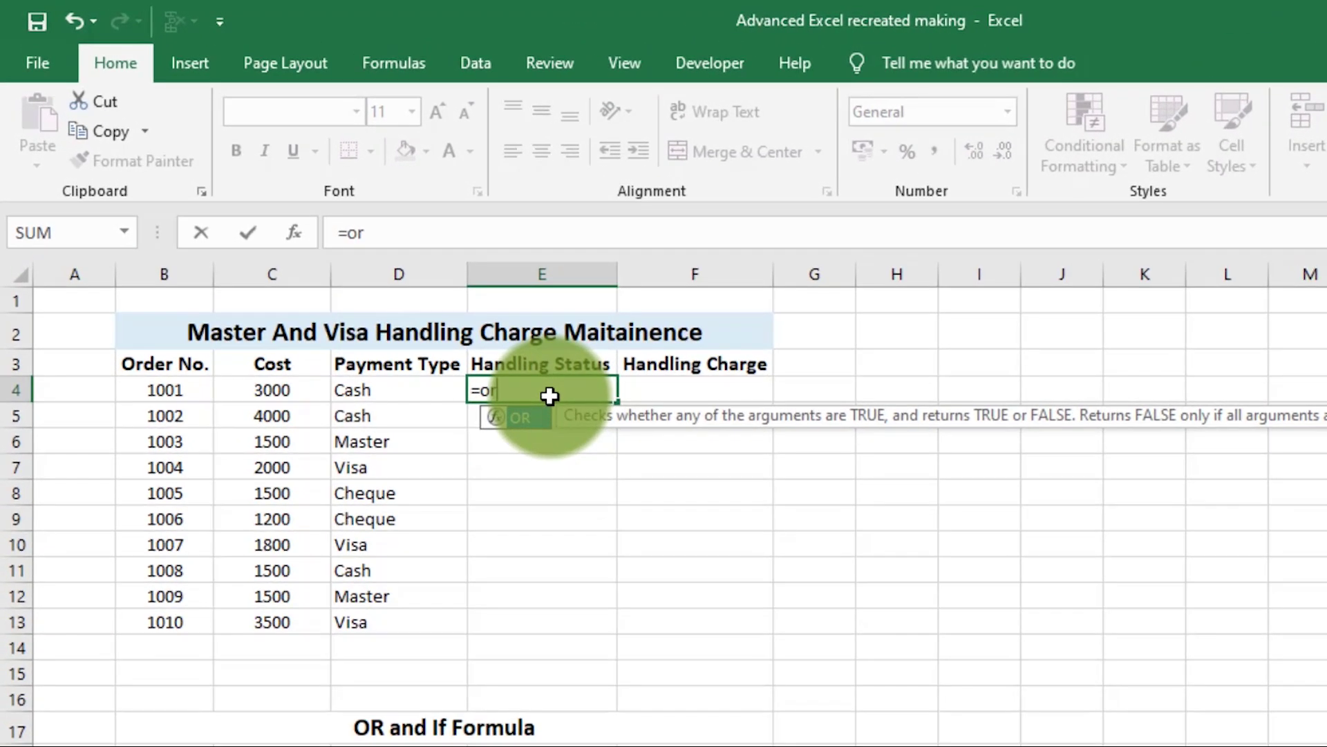
pyautogui.write('(')
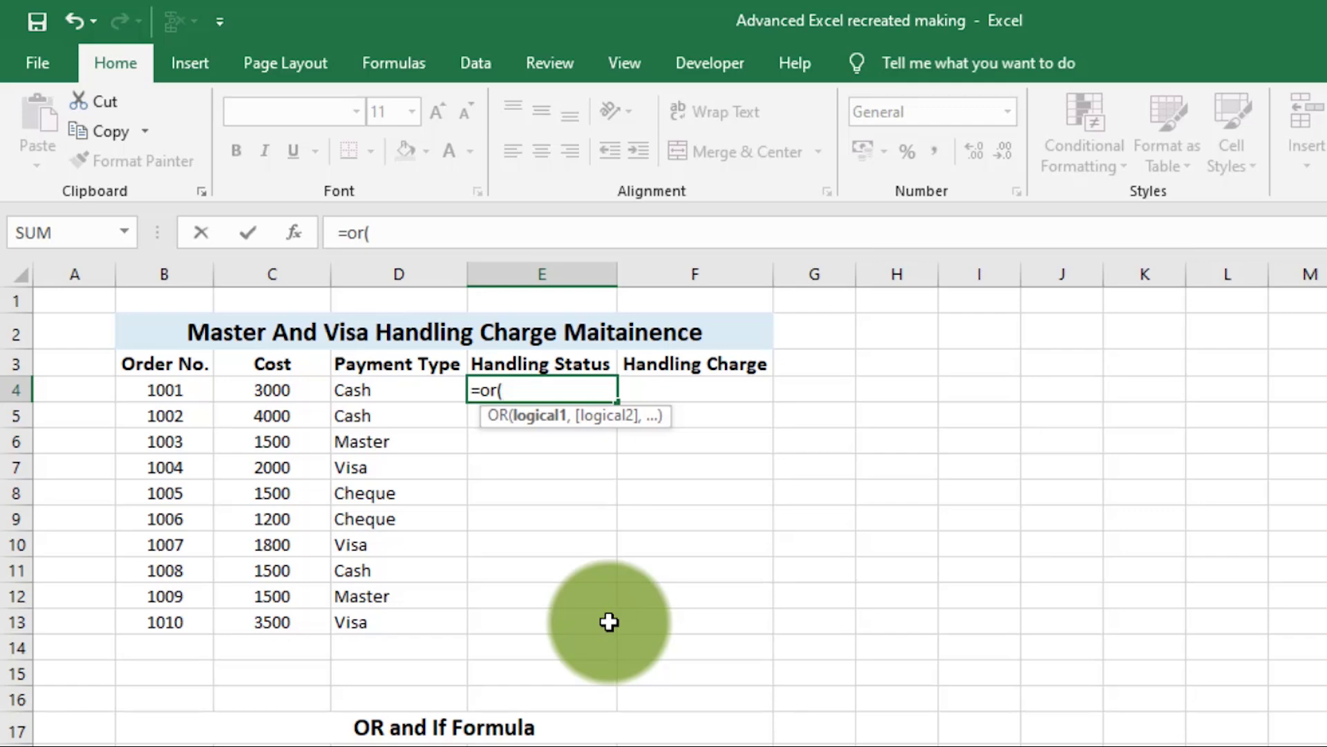
pyautogui.click(368, 448)
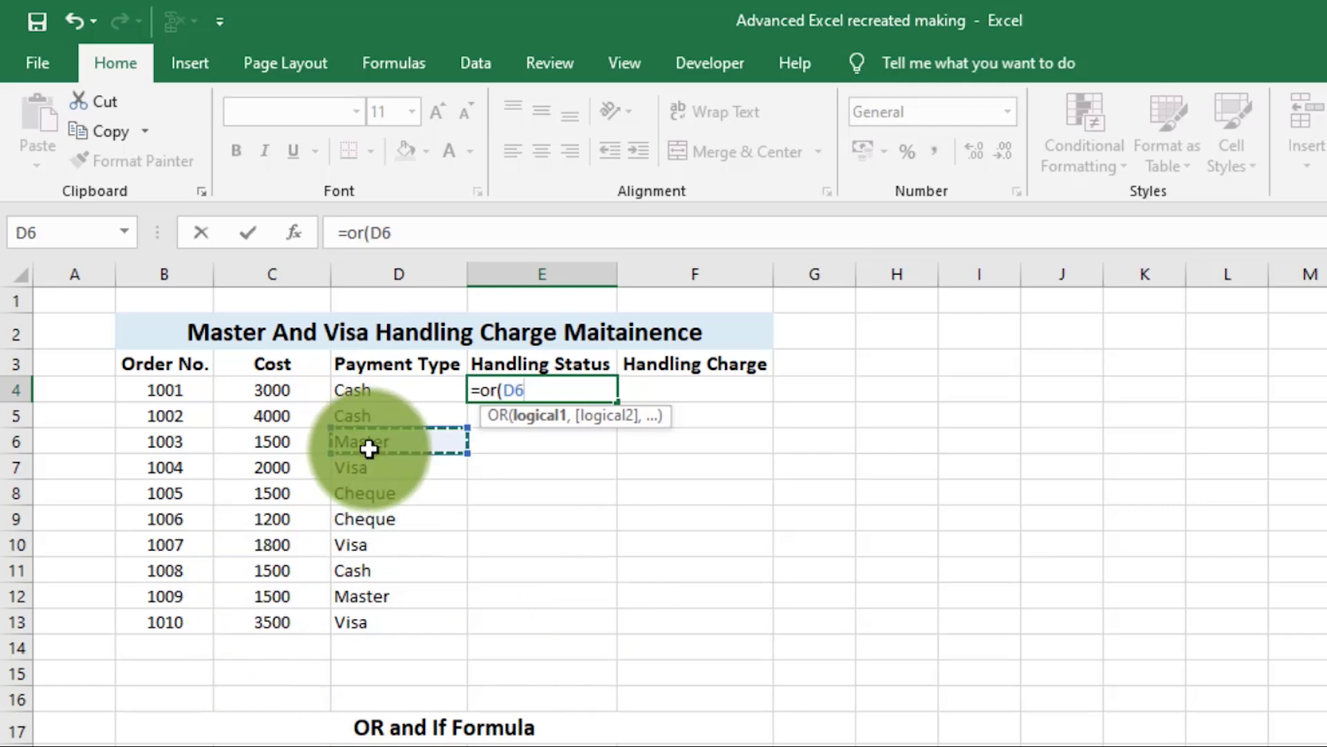
pyautogui.click(363, 467)
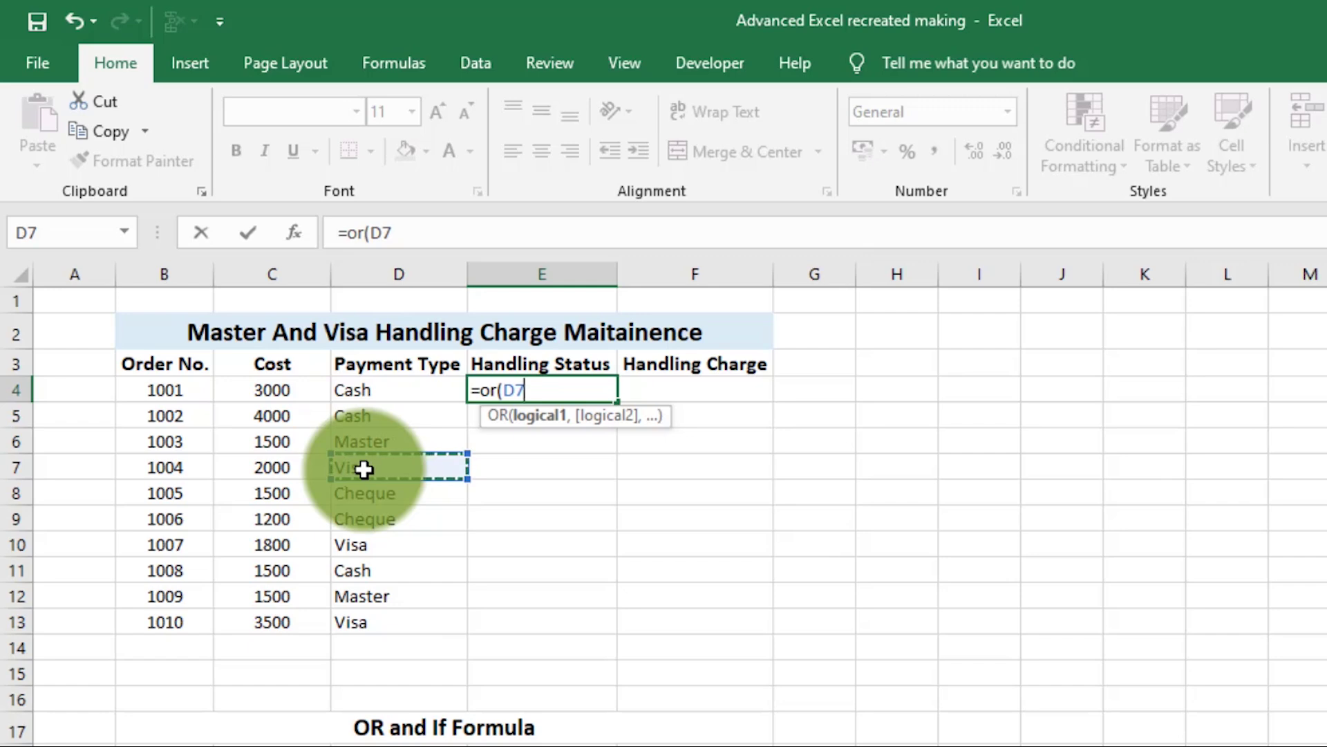
pyautogui.press('BackSpace')
pyautogui.press('BackSpace')
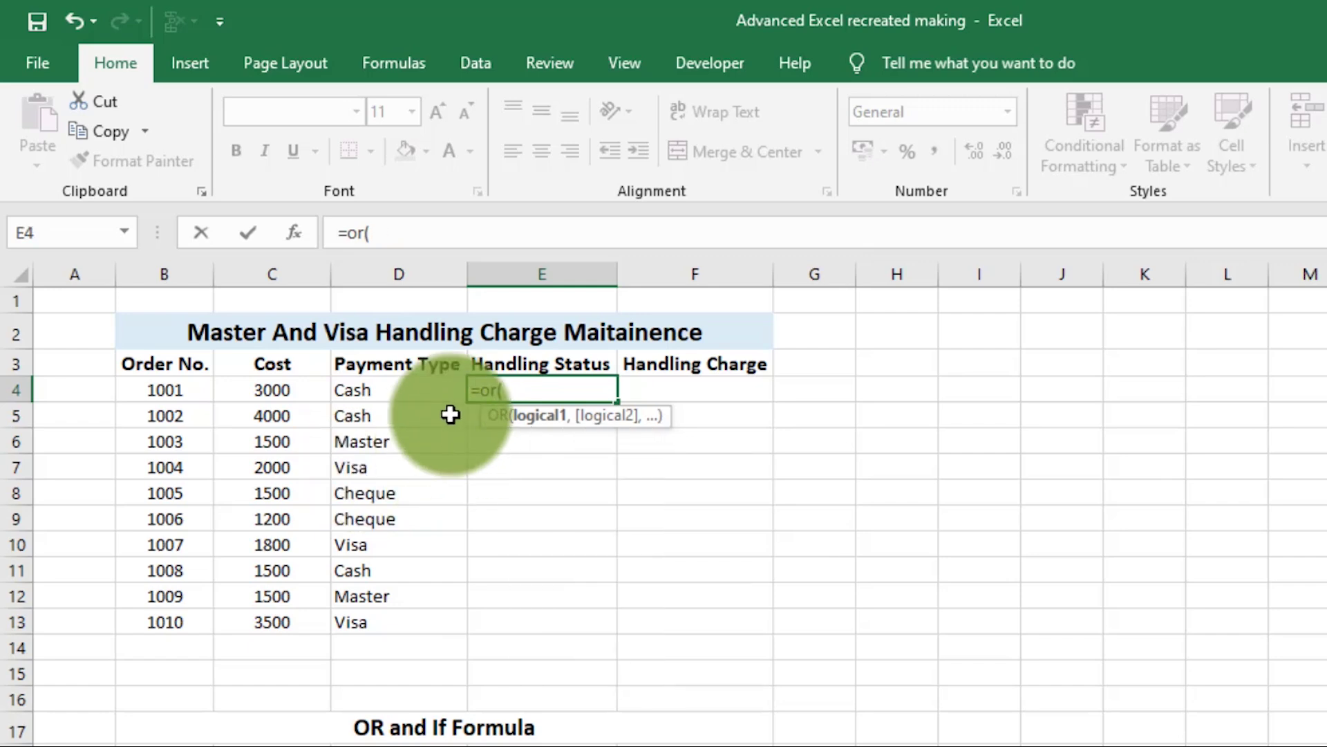
# - Enter D4="visa" as the first condition of the OR formula in E4
pyautogui.click(390, 392)
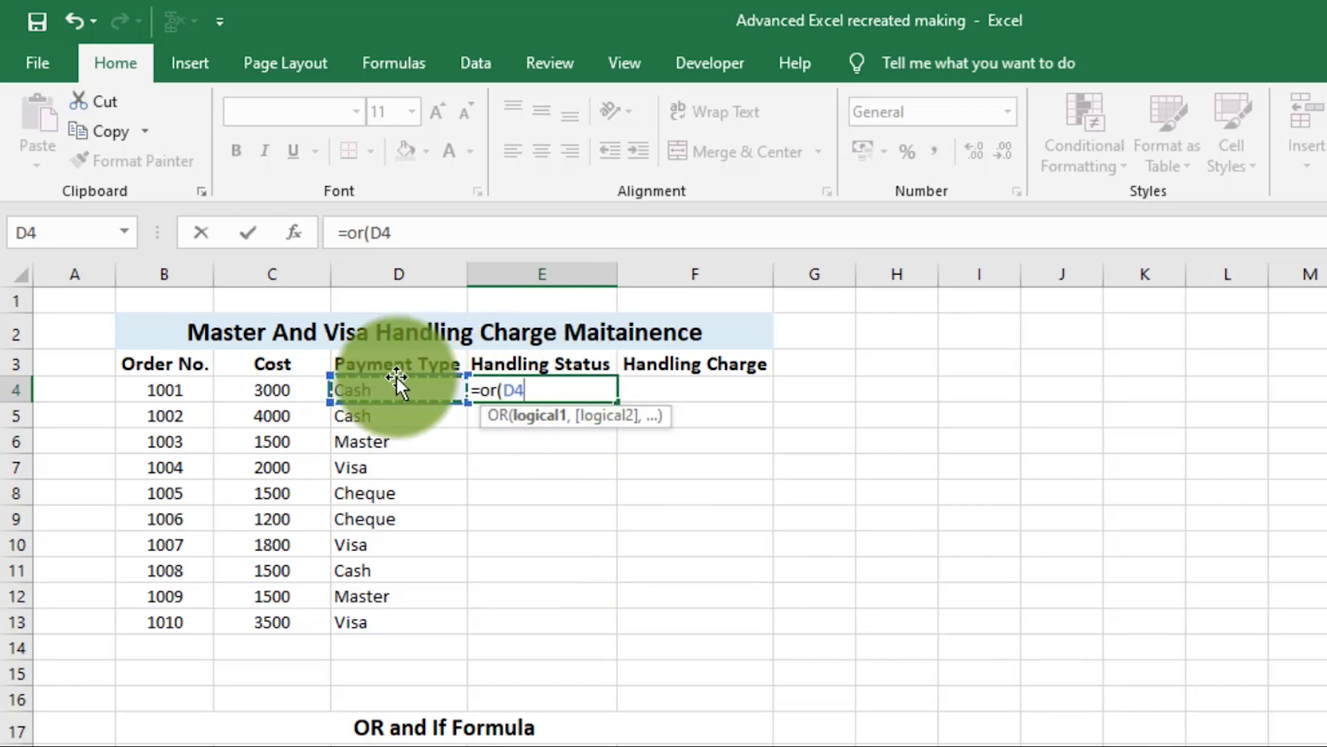
pyautogui.write(',')
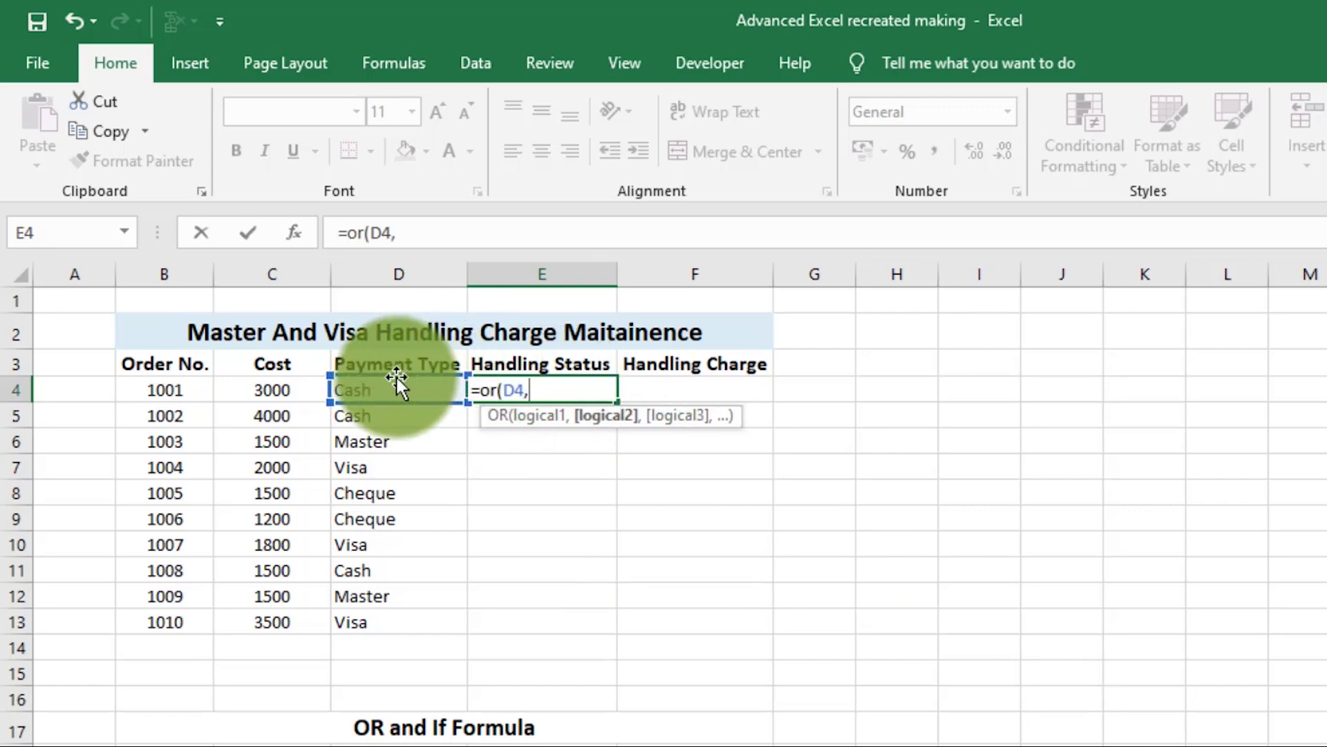
pyautogui.press('BackSpace')
pyautogui.write('=')
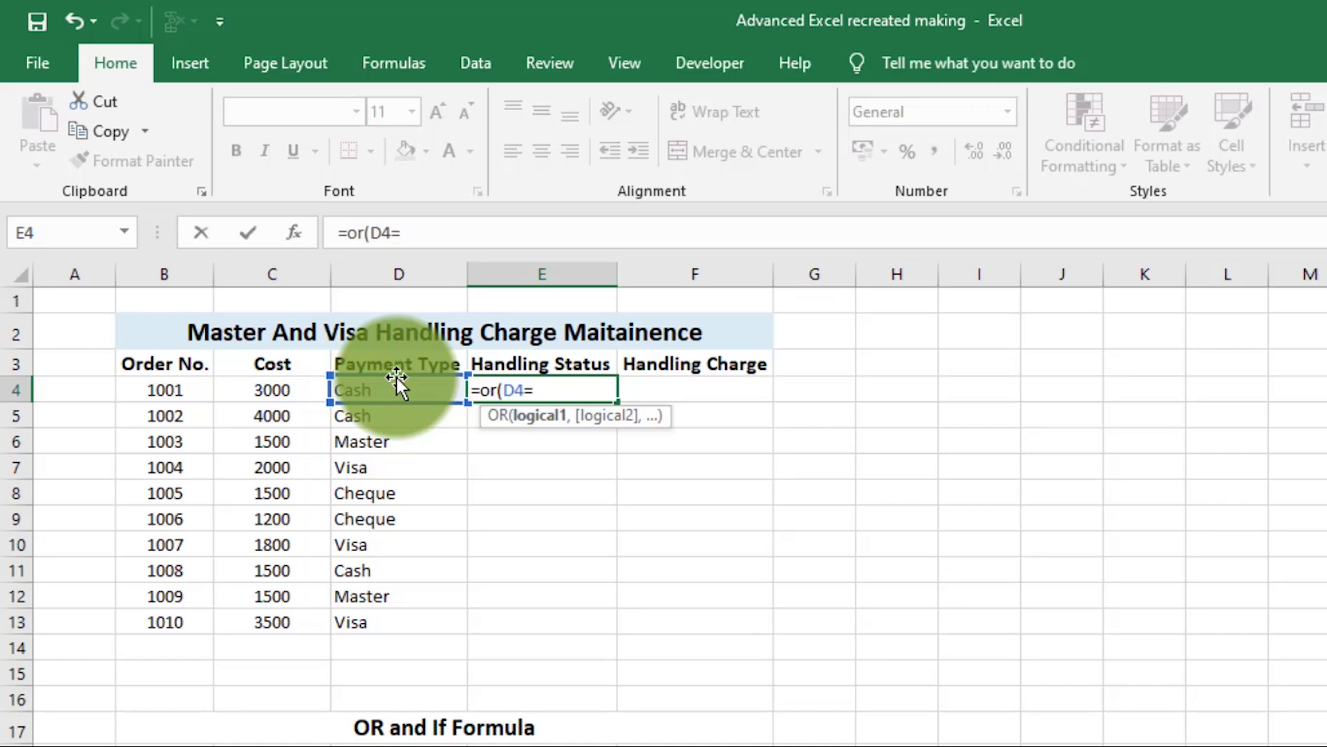
pyautogui.write('"visa",')
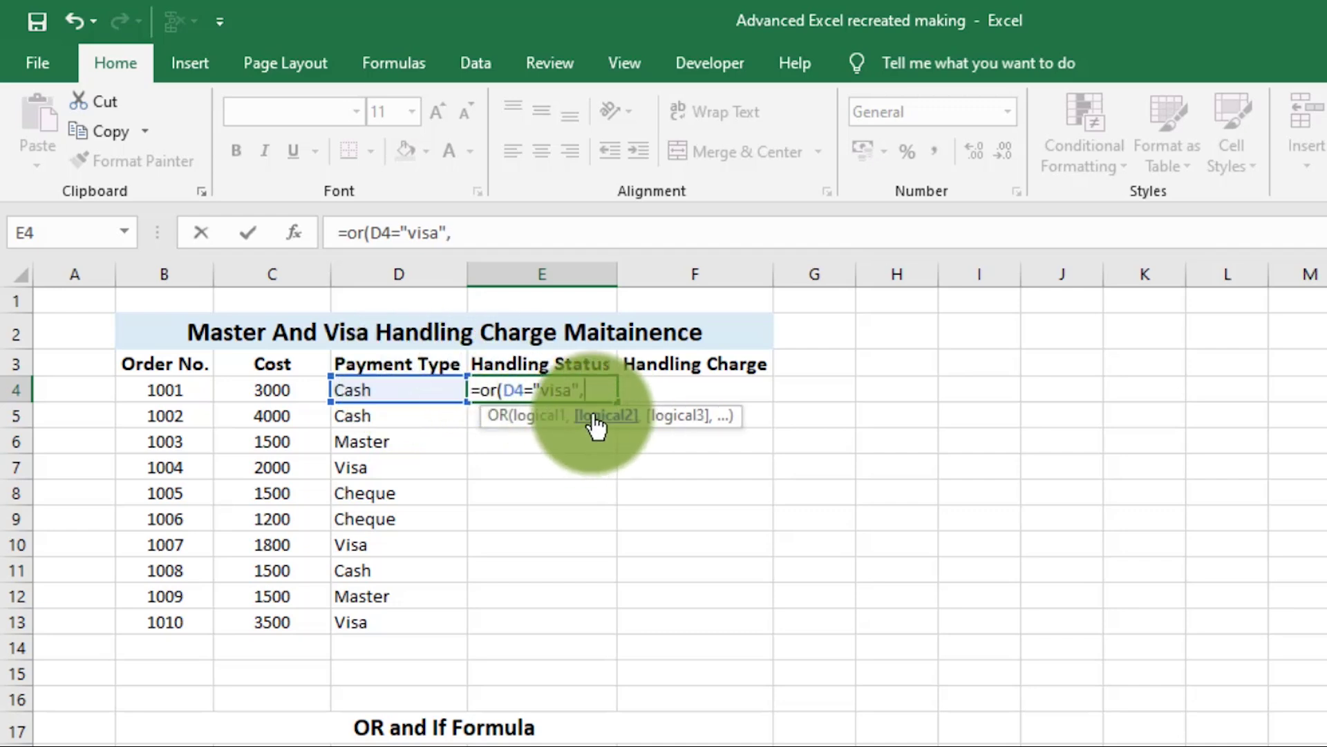
# - Complete the OR formula with the second condition D4="master" and fill it down the Handling Status column to E13
pyautogui.click(382, 392)
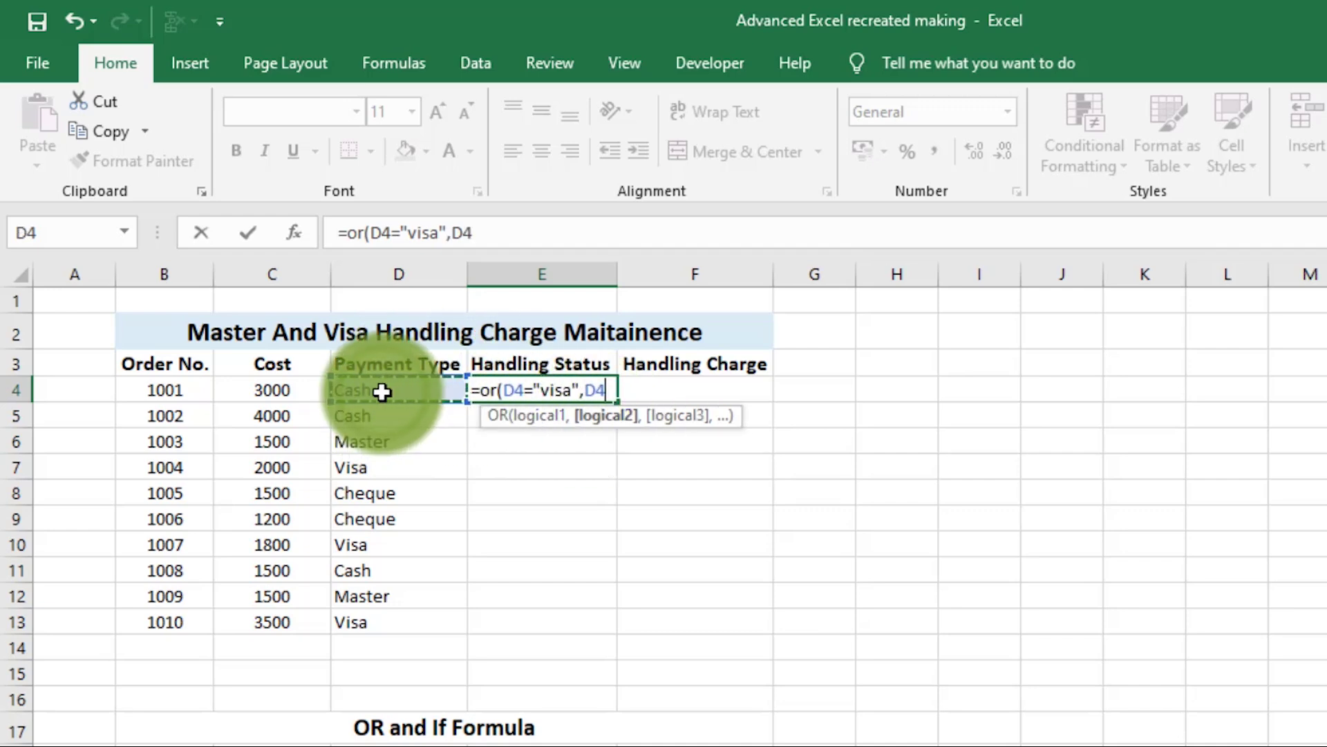
pyautogui.write('=')
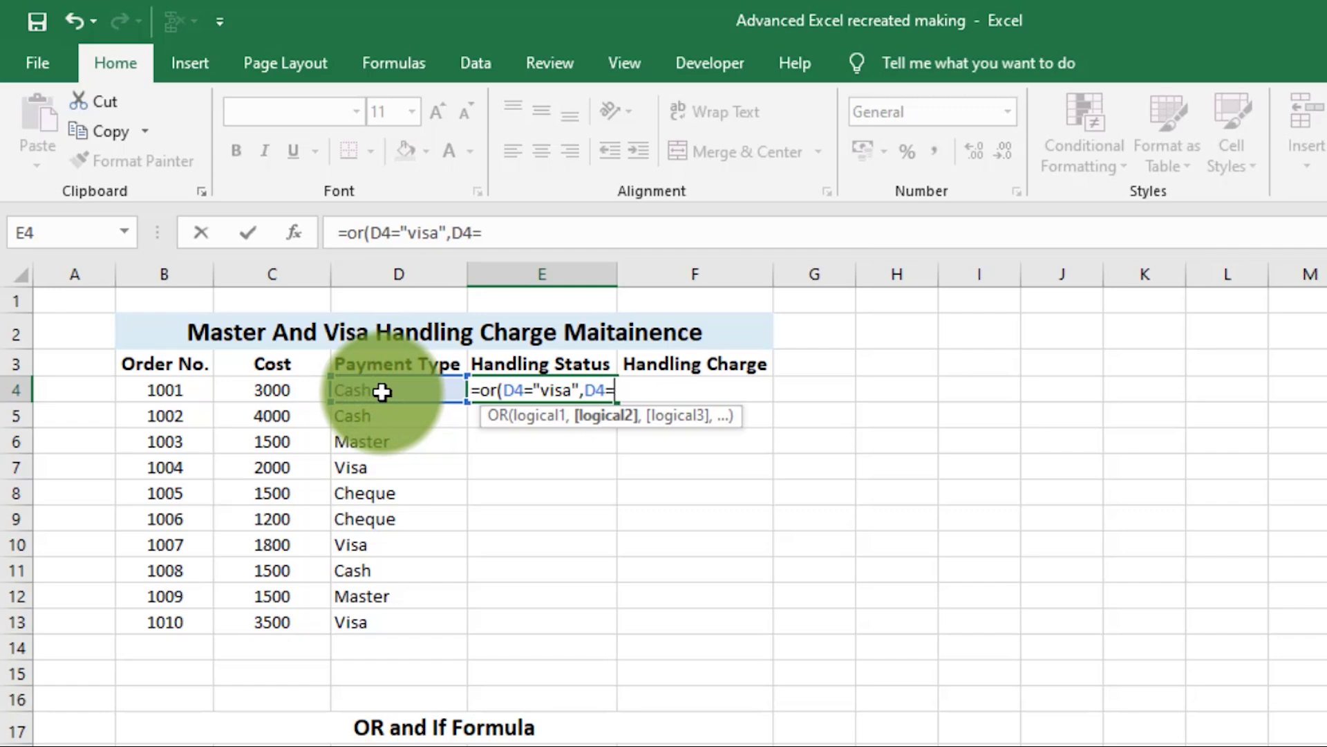
pyautogui.write('"master')
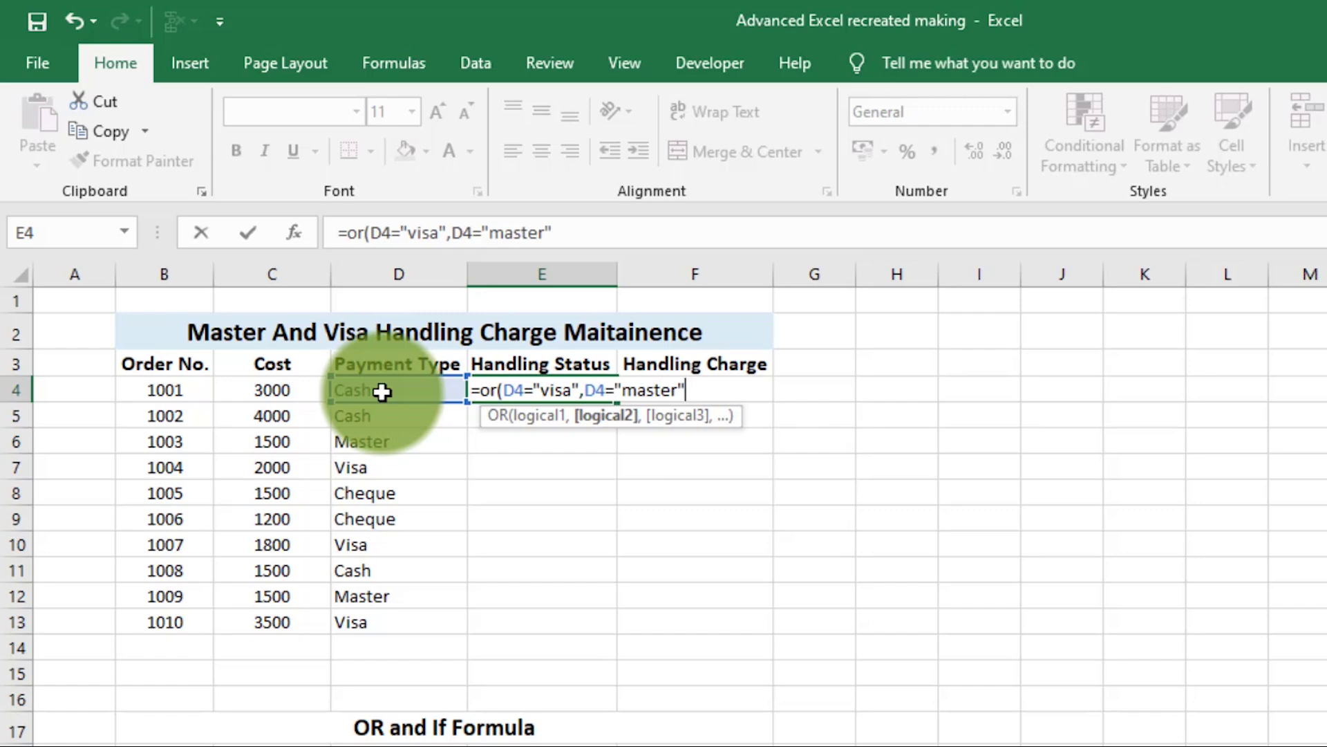
pyautogui.write(',')
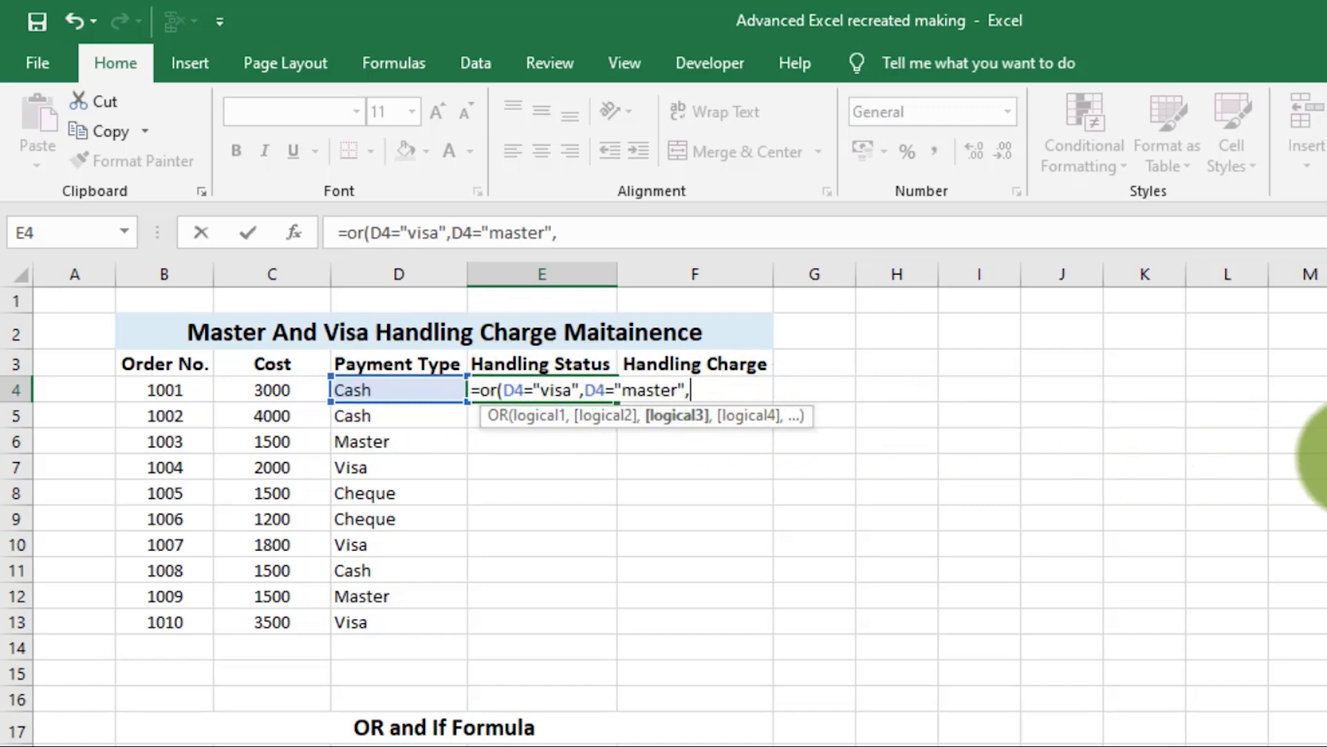
pyautogui.press('BackSpace')
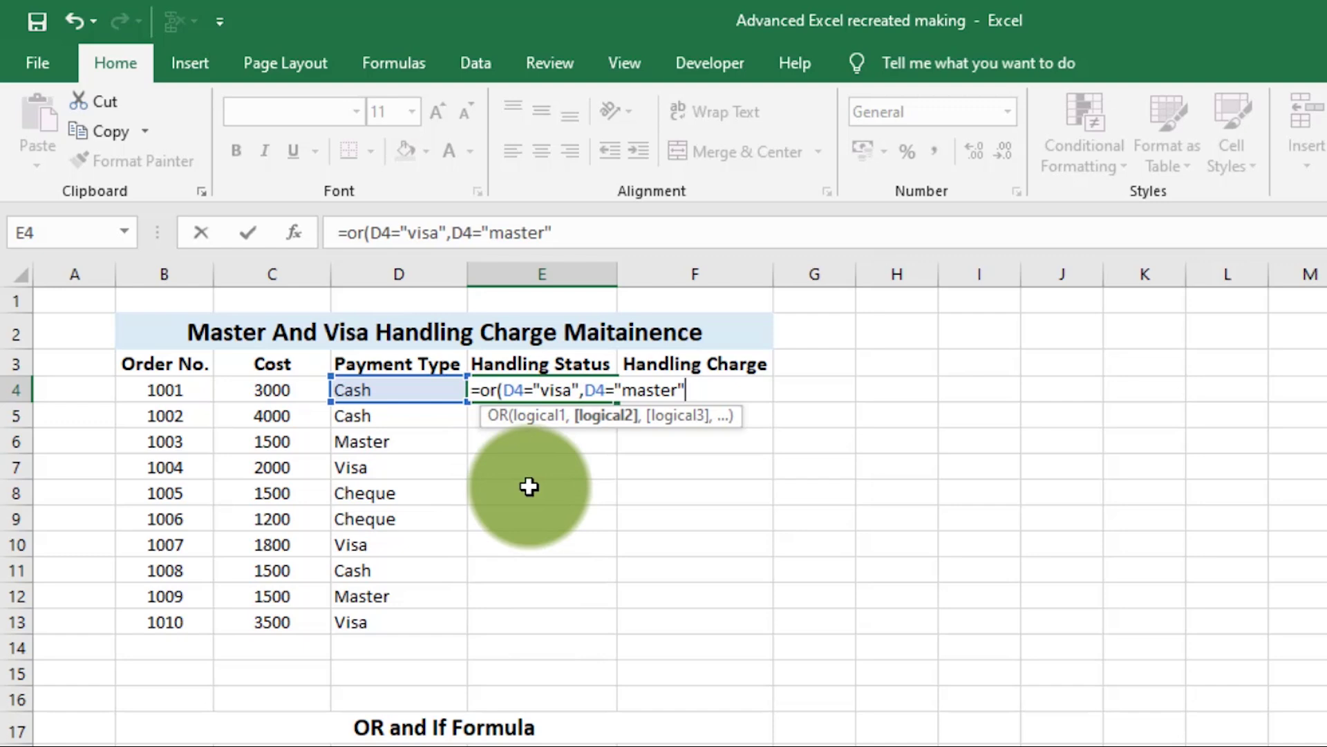
pyautogui.write(')')
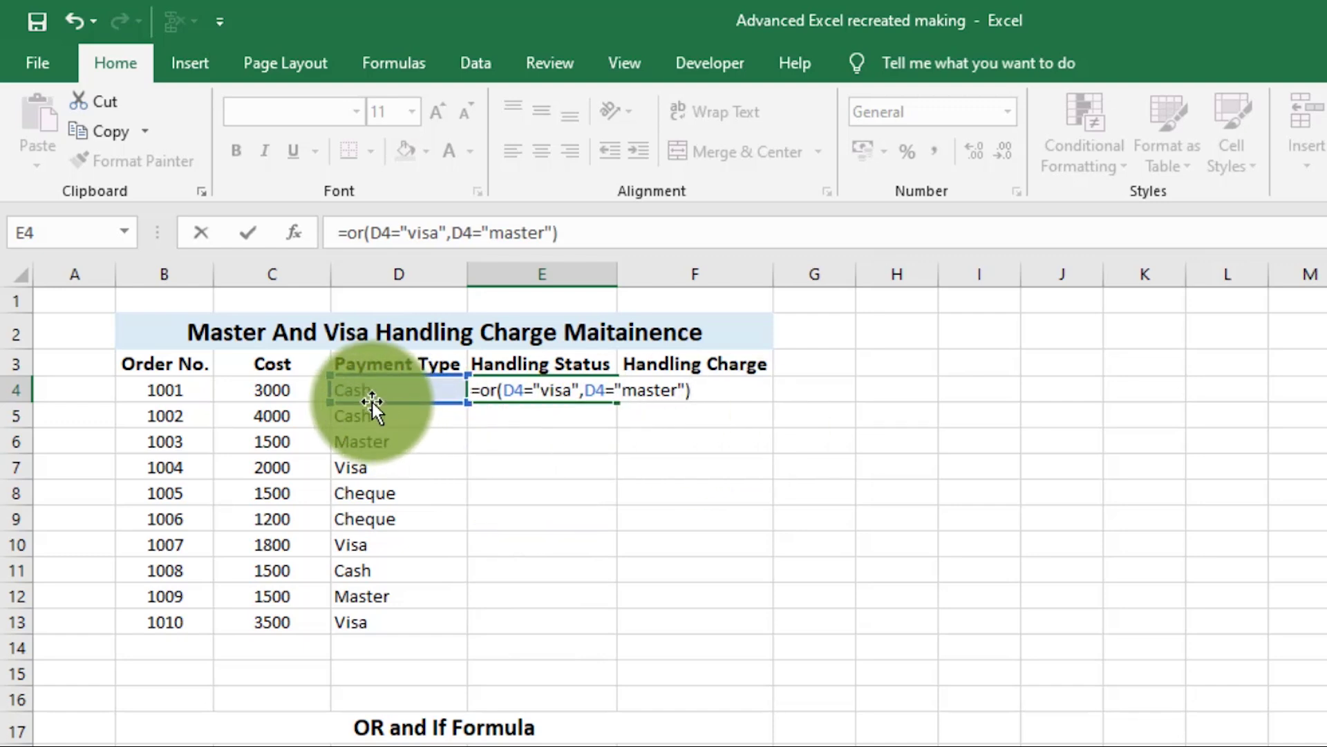
pyautogui.press('Return')
pyautogui.click(567, 392)
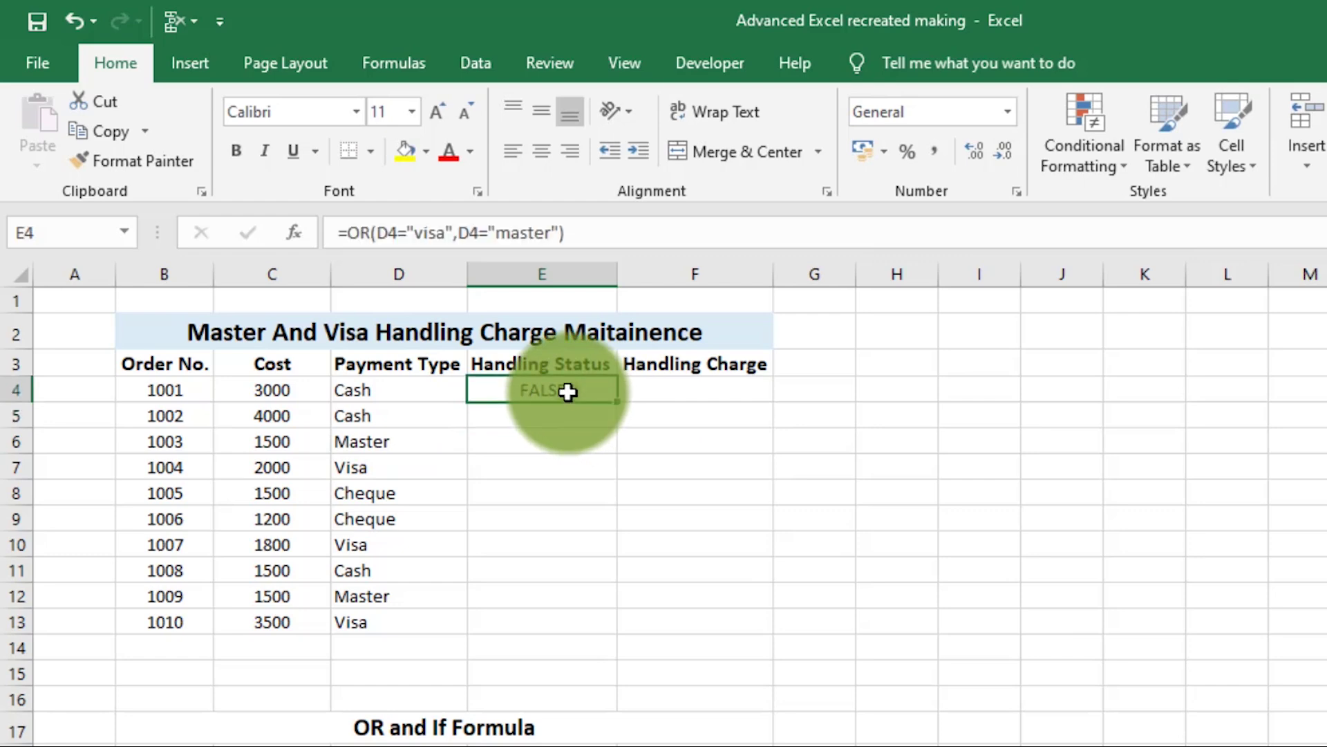
pyautogui.doubleClick(617, 401)
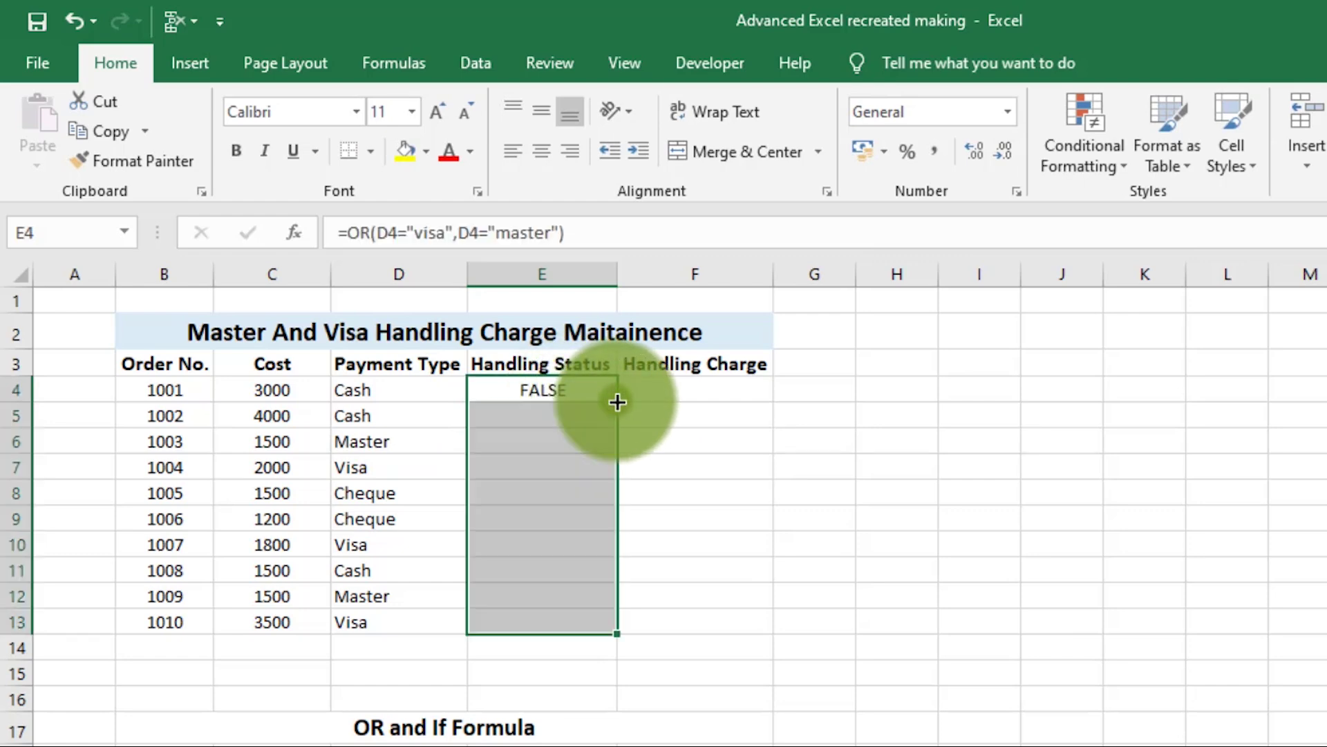
# - Compare the payment types of the first Master and Visa orders with their handling status, and inspect the OR formula in E4
pyautogui.click(355, 462)
pyautogui.click(385, 440)
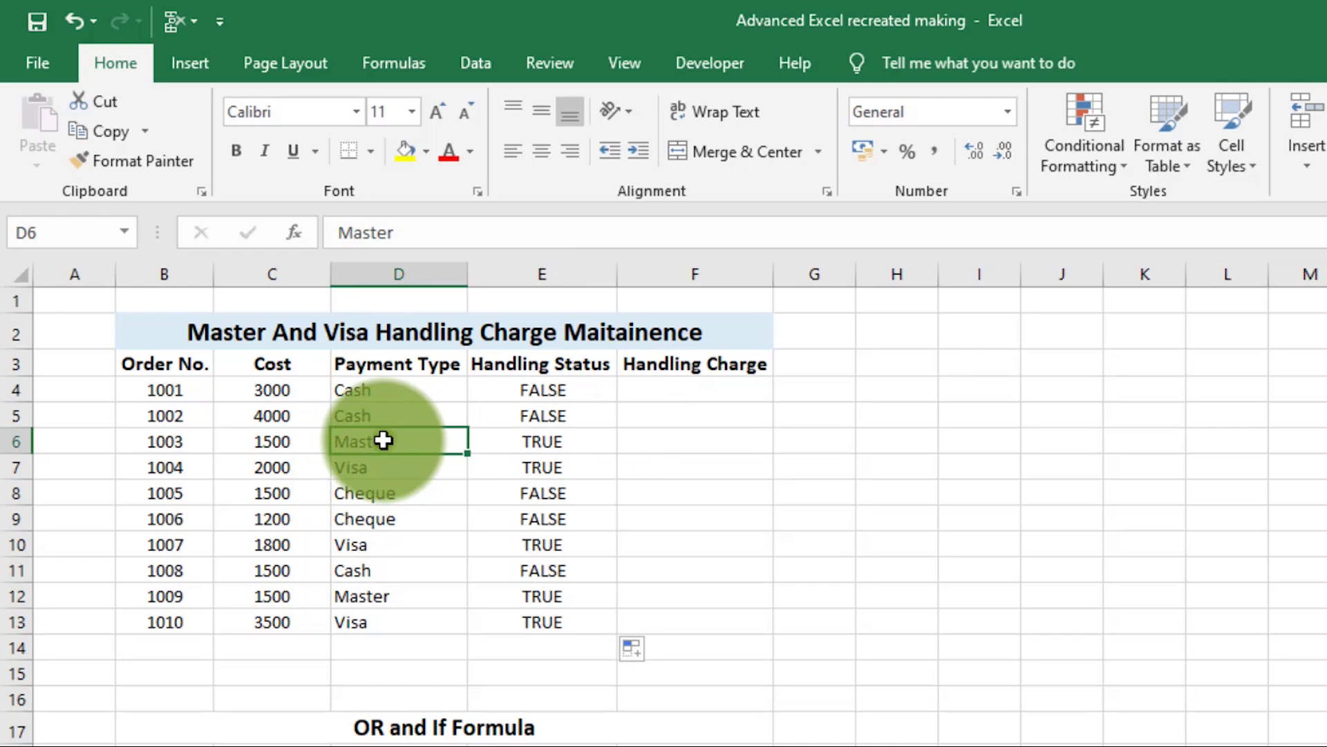
pyautogui.click(536, 441)
pyautogui.click(385, 468)
pyautogui.click(557, 467)
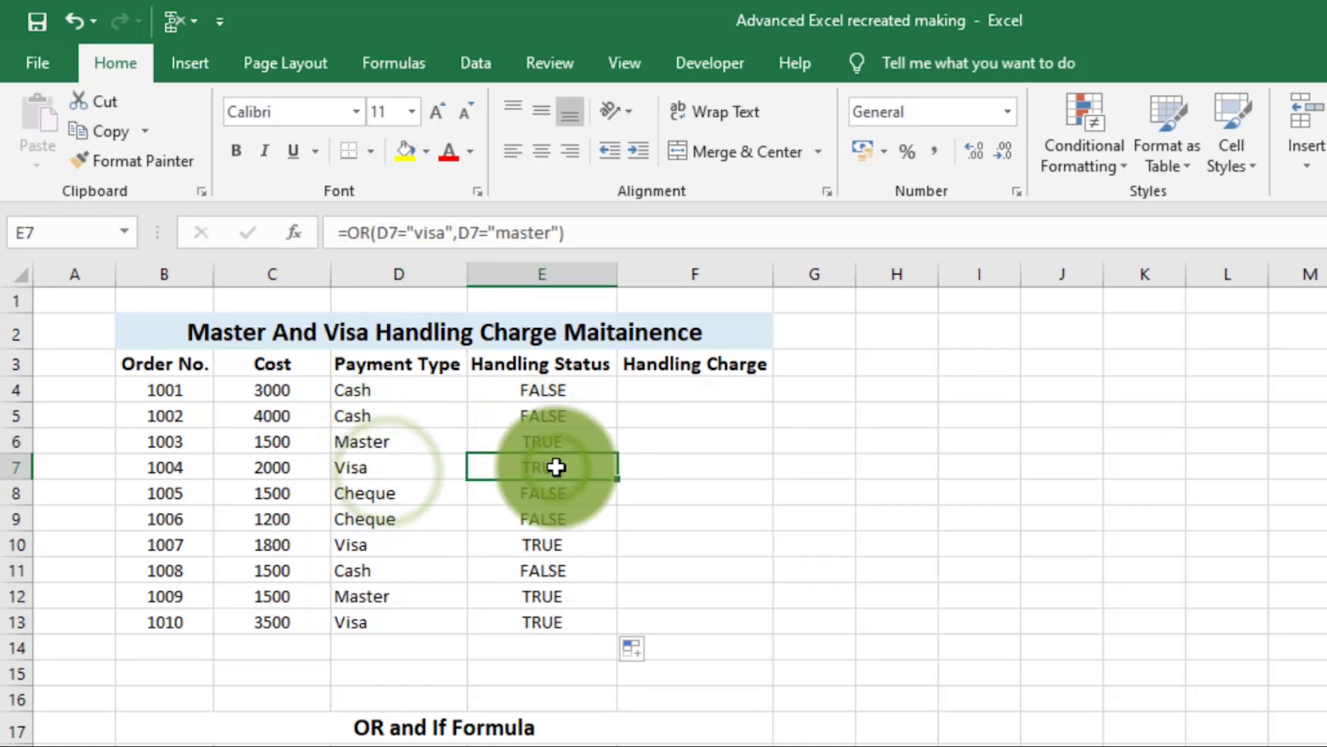
pyautogui.doubleClick(550, 389)
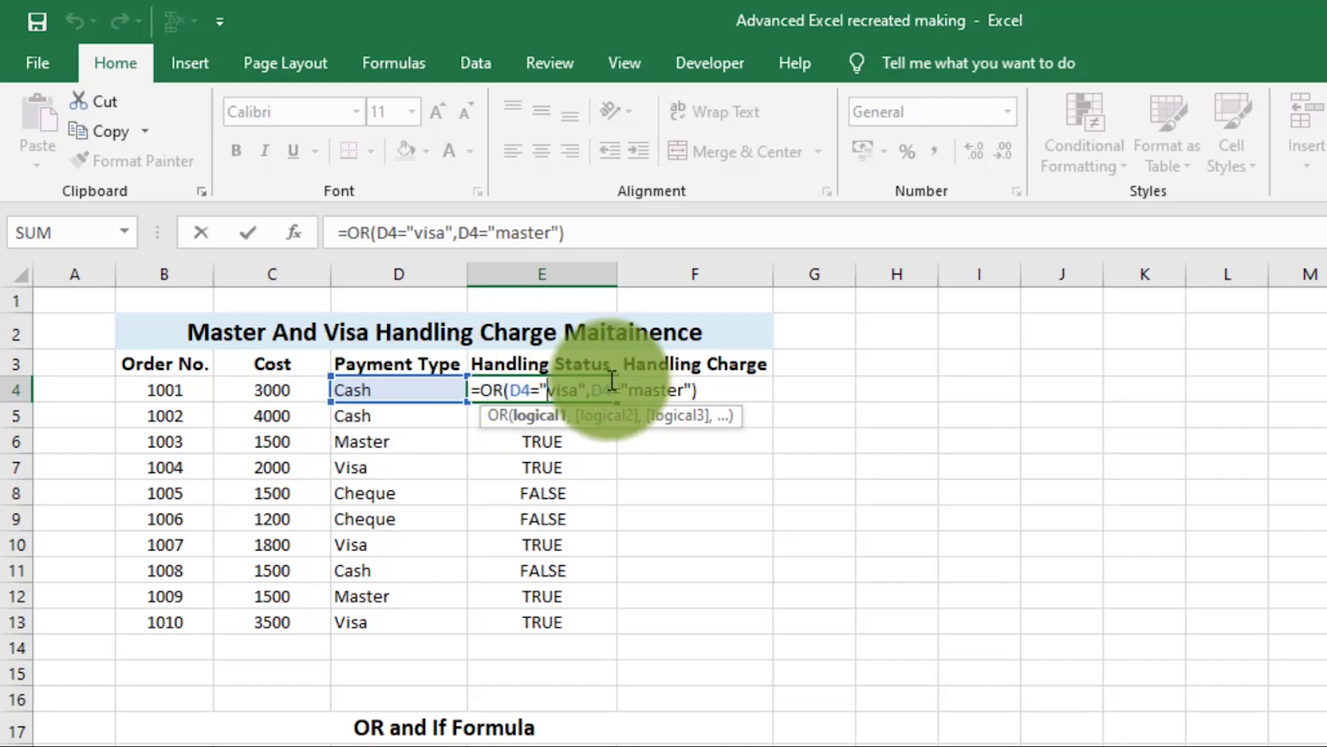
pyautogui.press('Return')
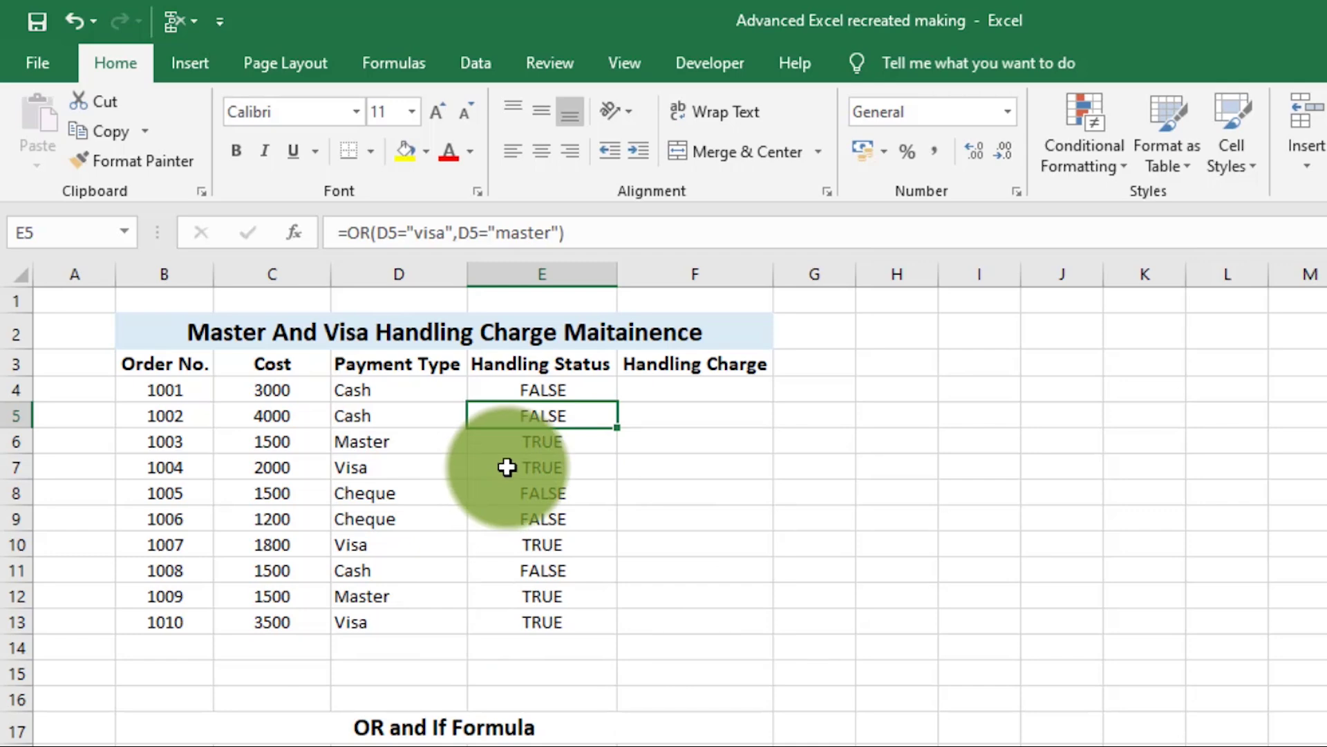
# - Start an IF formula in Handling Charge cell F4 with E4=true as its logical test
pyautogui.click(718, 386)
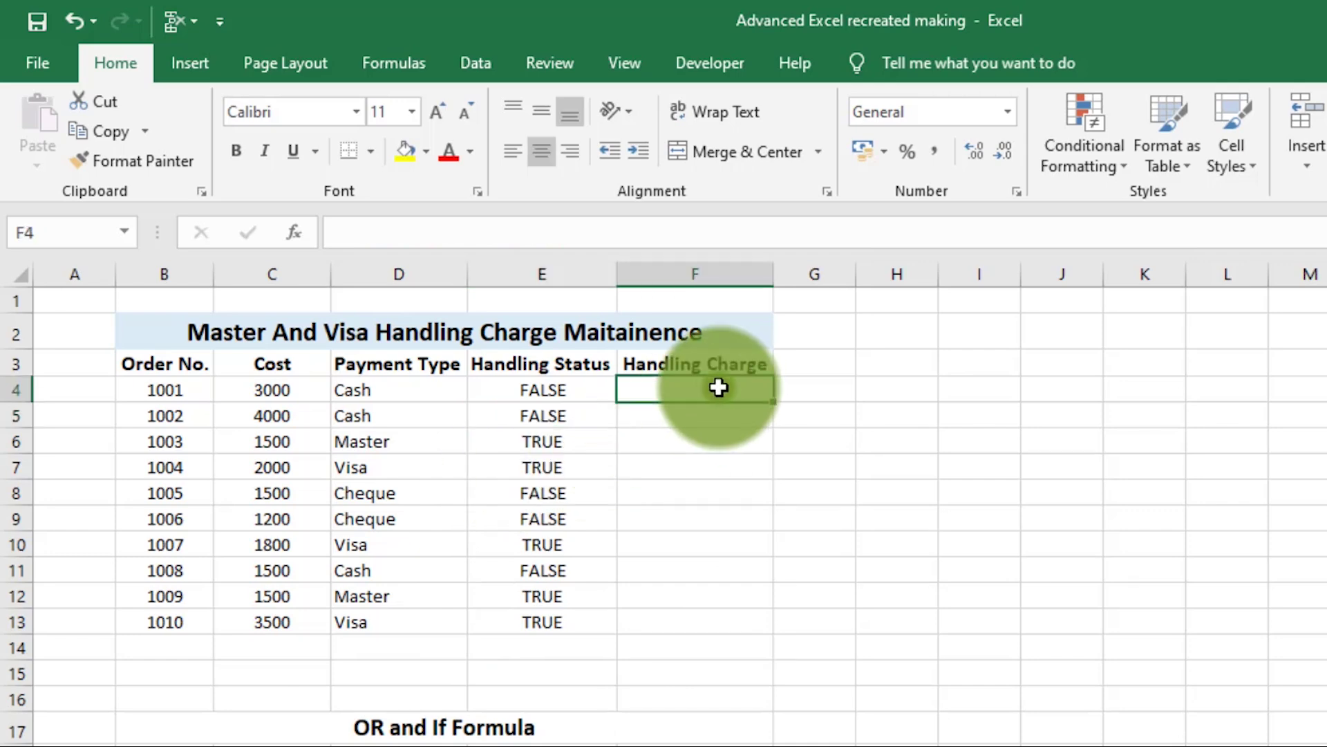
pyautogui.write('=')
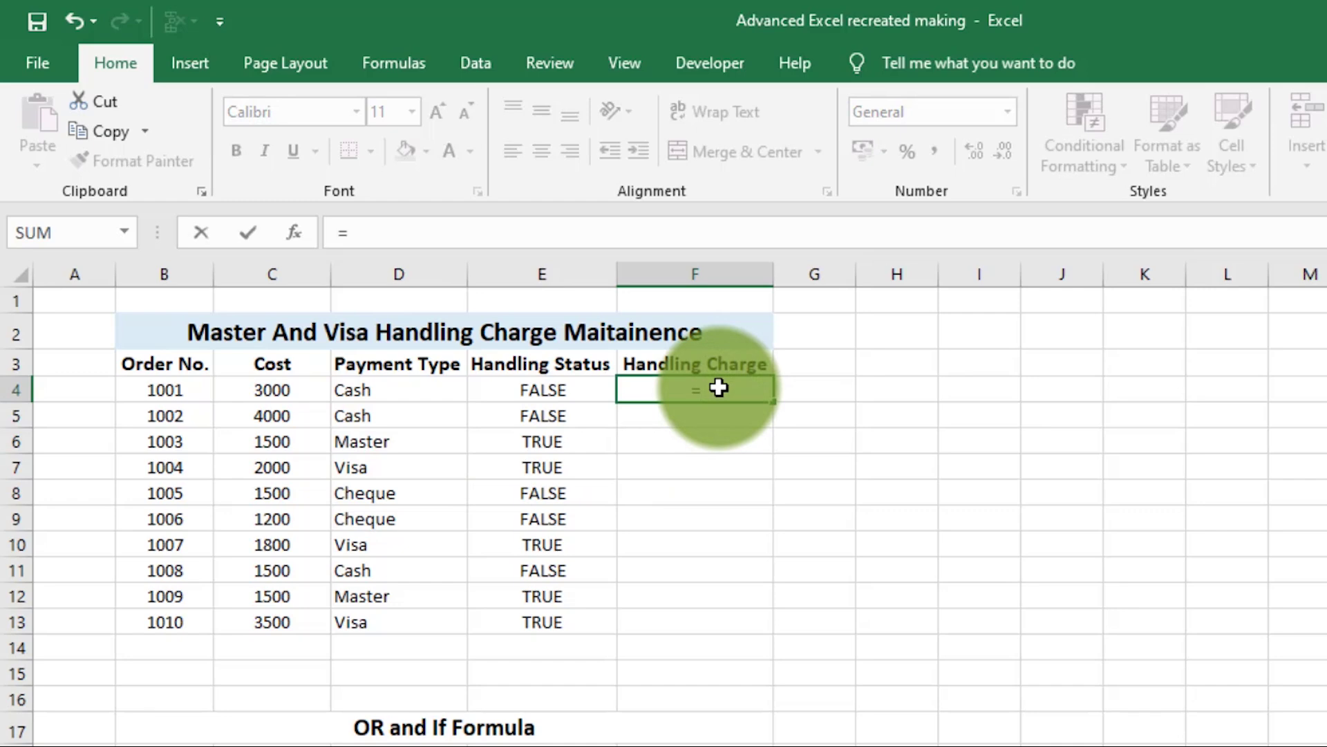
pyautogui.write('if')
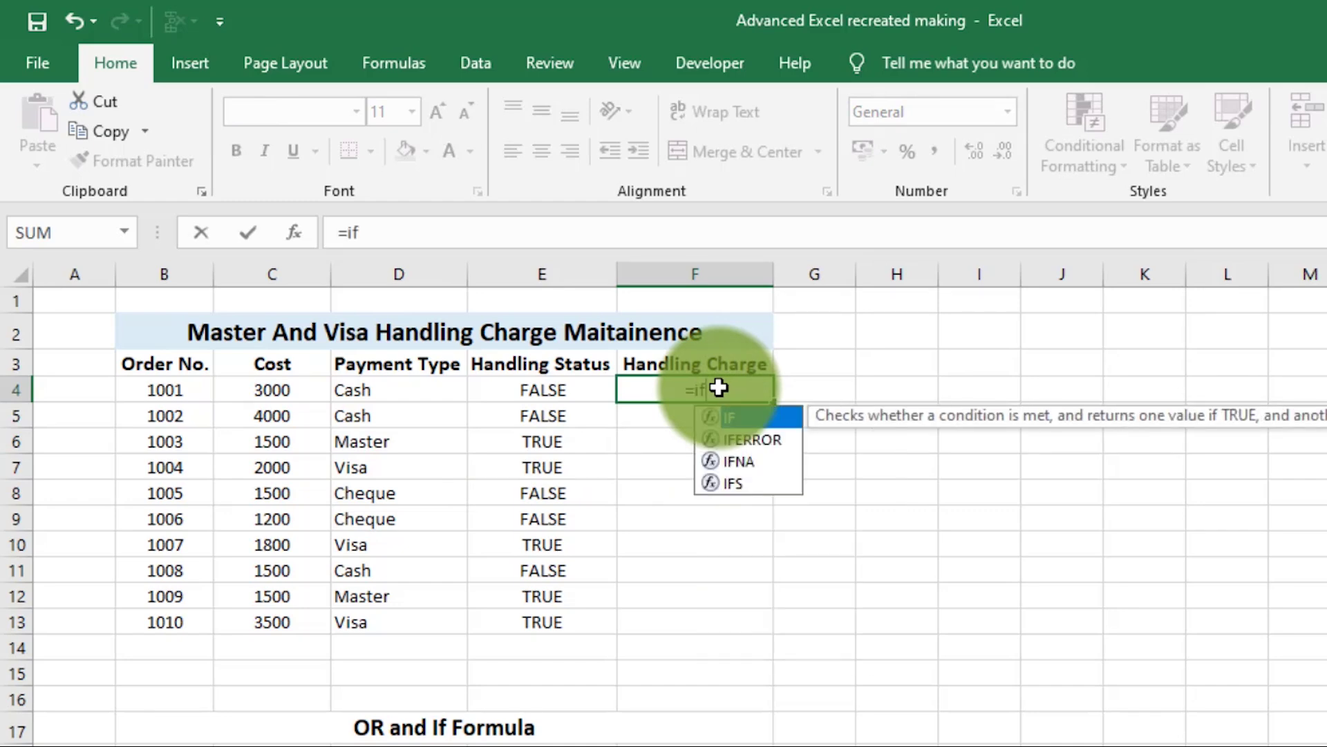
pyautogui.write('(')
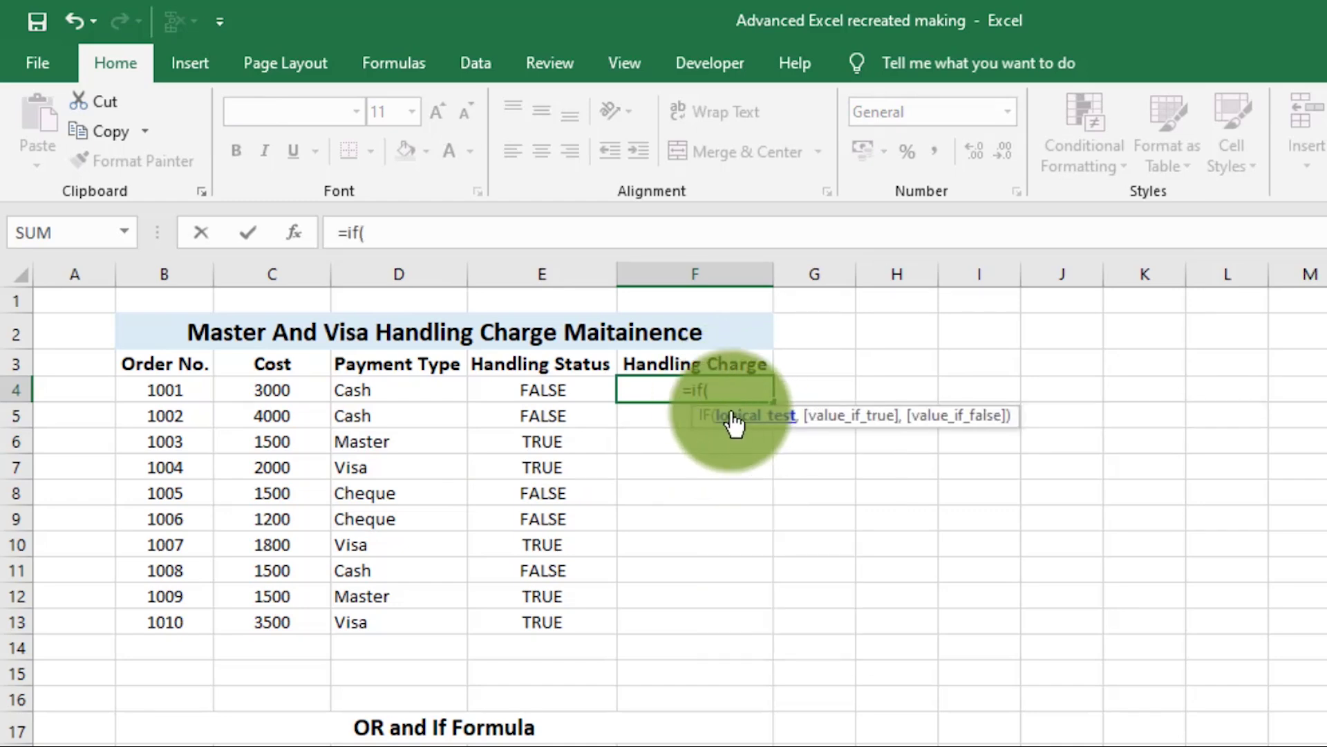
pyautogui.click(539, 391)
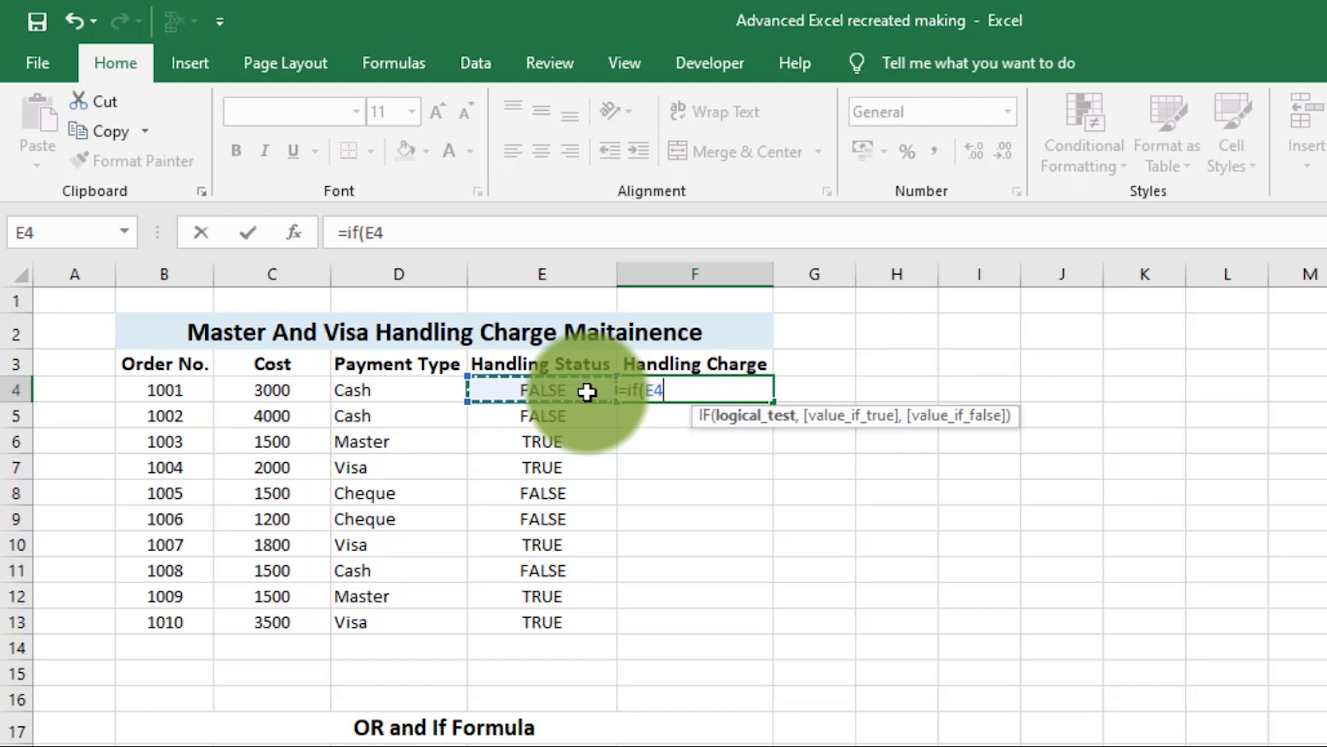
pyautogui.write('=')
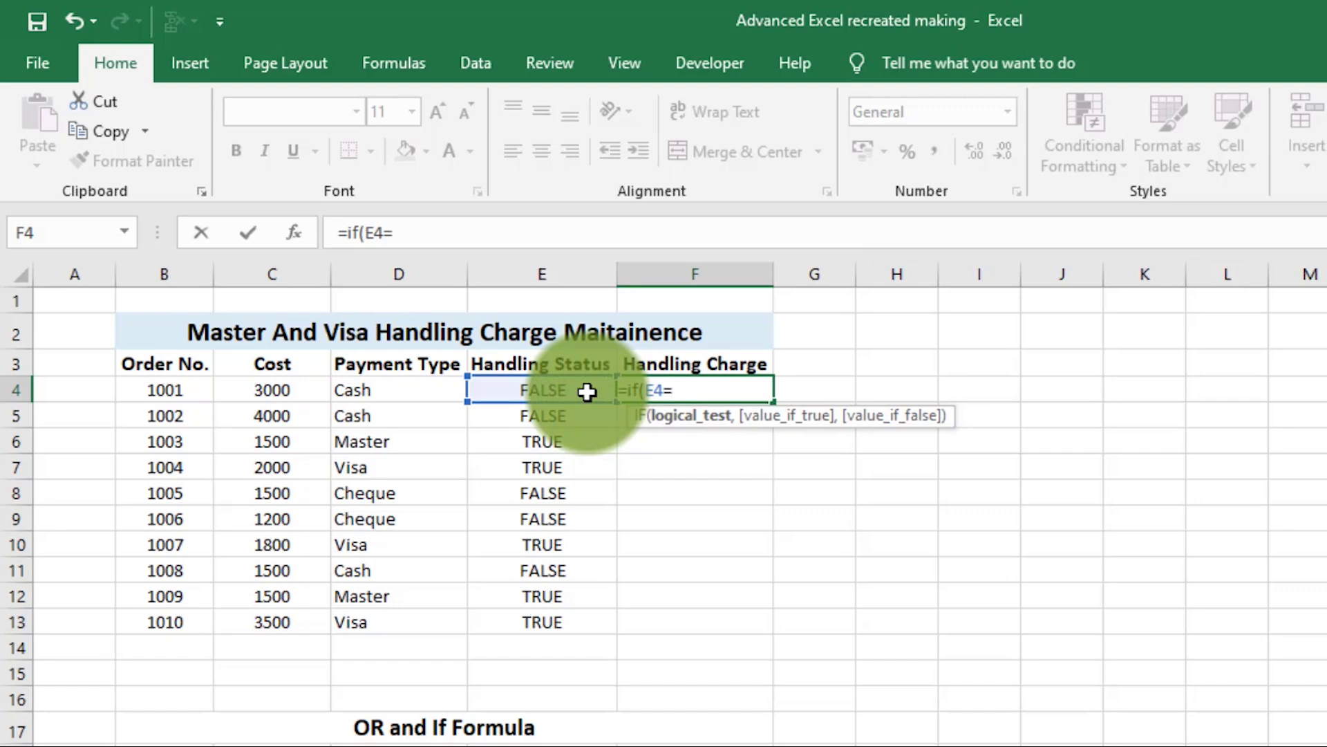
pyautogui.write('true')
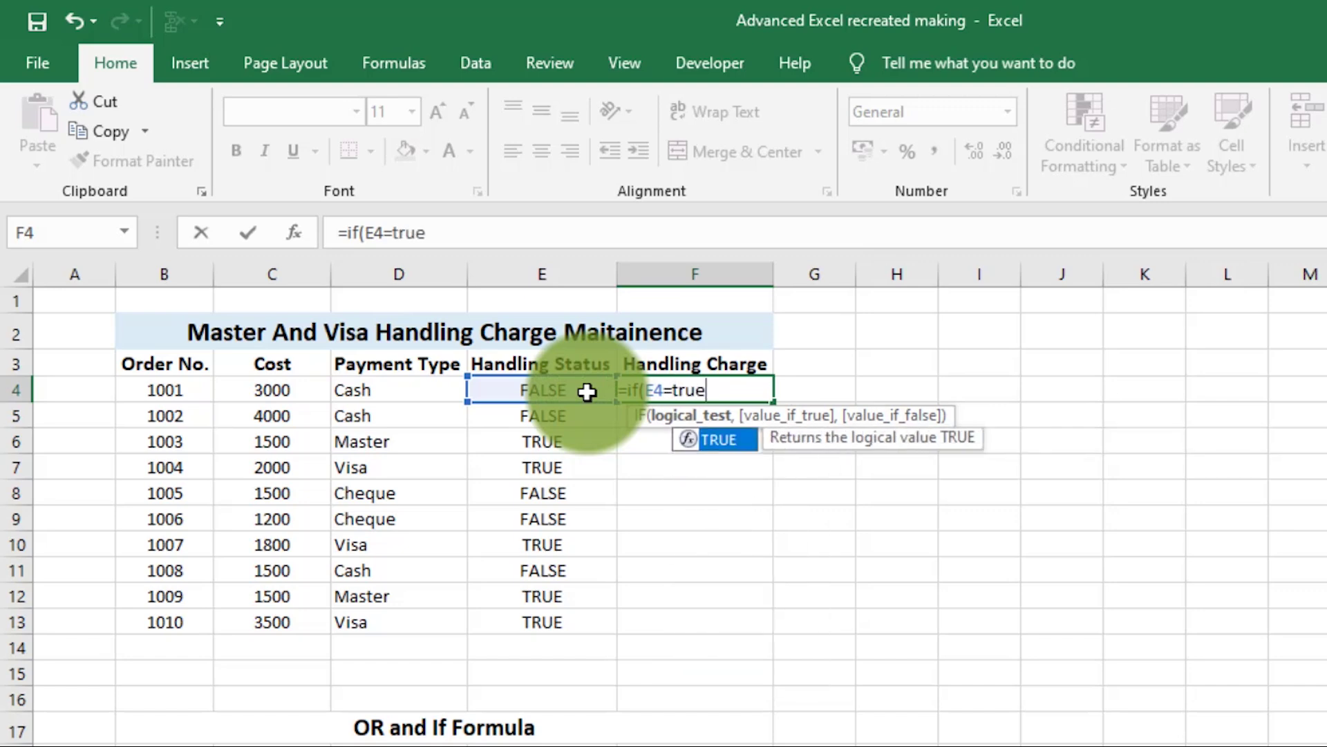
pyautogui.write(',')
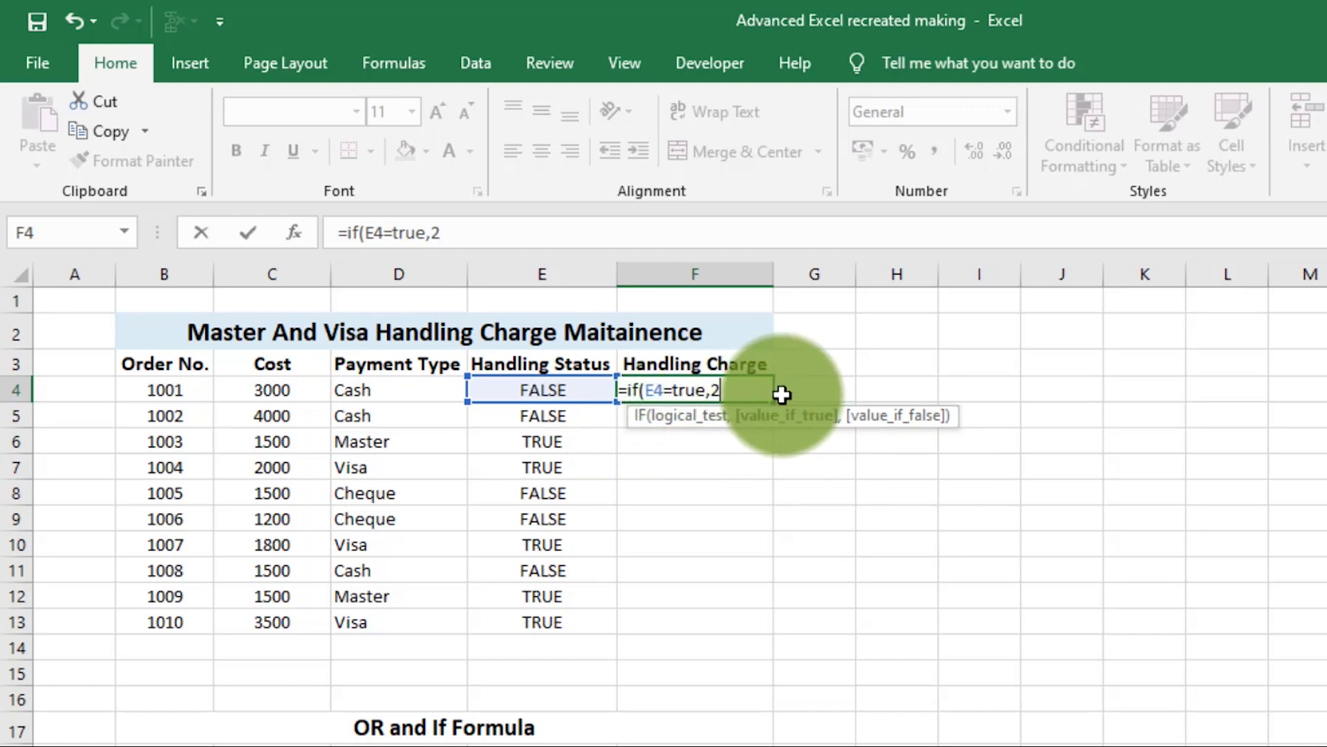
# - Complete the IF formula with 2000 if true and 0 if false, and fill it down the Handling Charge column to F13
pyautogui.write('2000,0')
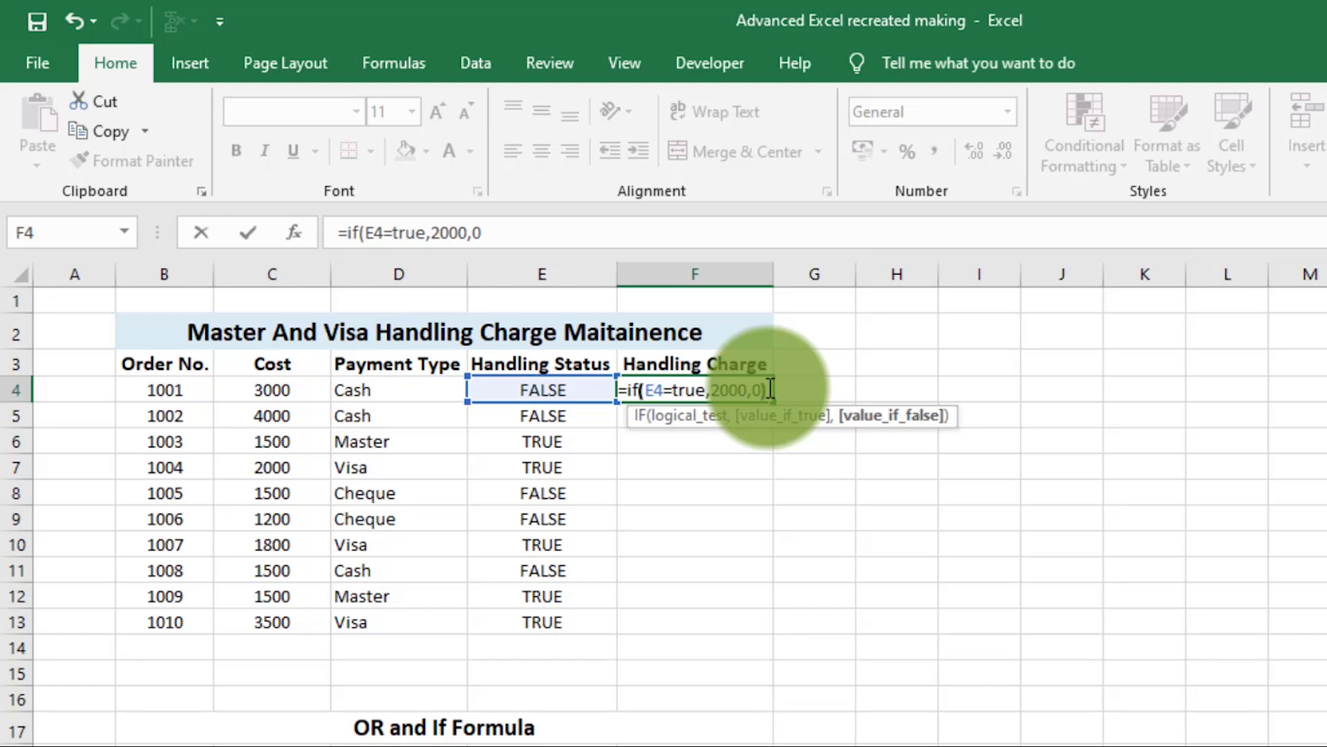
pyautogui.write(')')
pyautogui.press('Return')
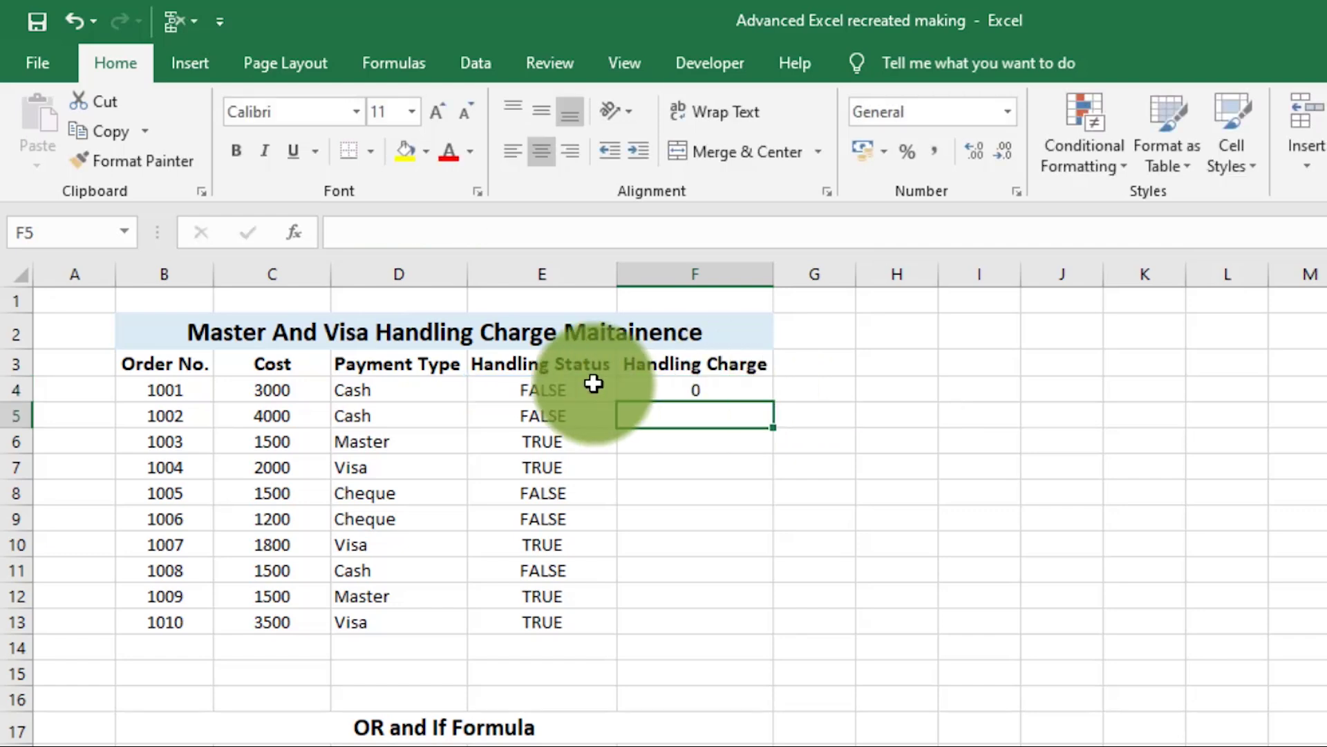
pyautogui.click(584, 385)
pyautogui.click(688, 389)
pyautogui.doubleClick(774, 403)
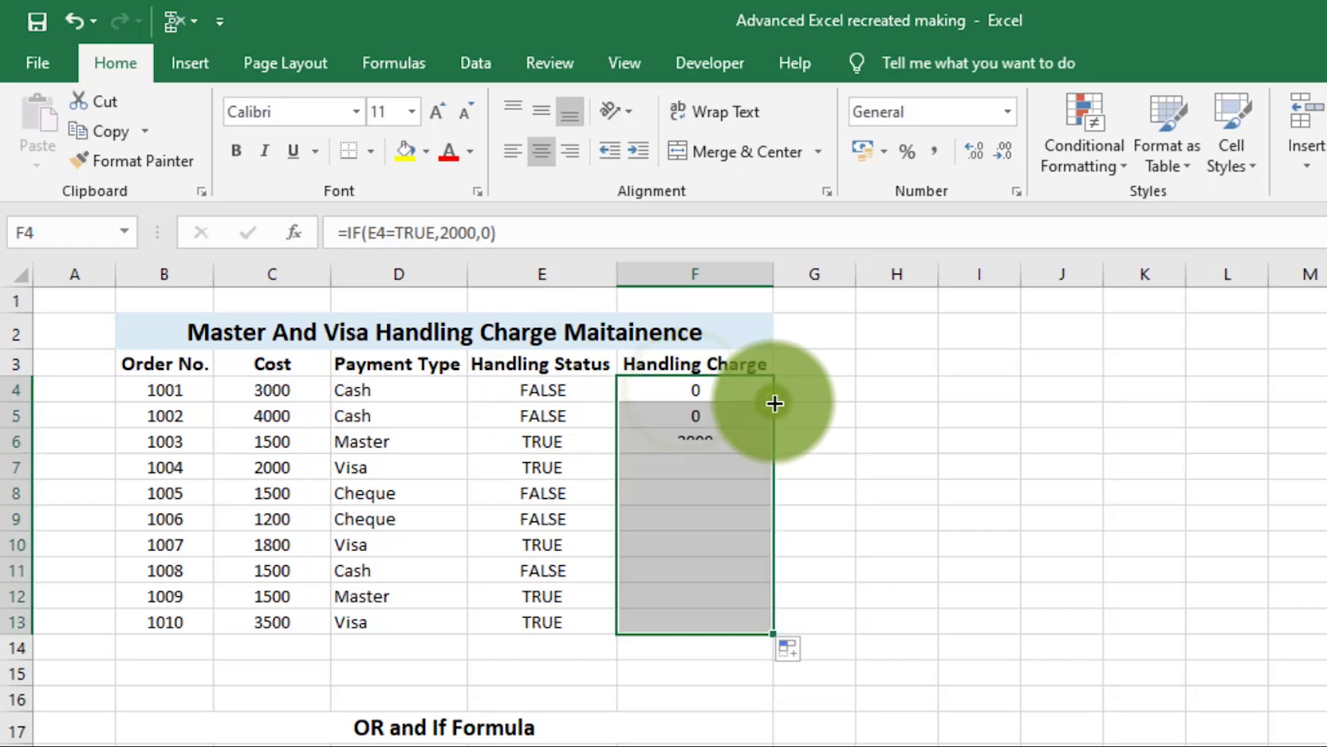
# - Compare the payment types of the Master and Visa orders with their handling status and handling charges
pyautogui.click(541, 443)
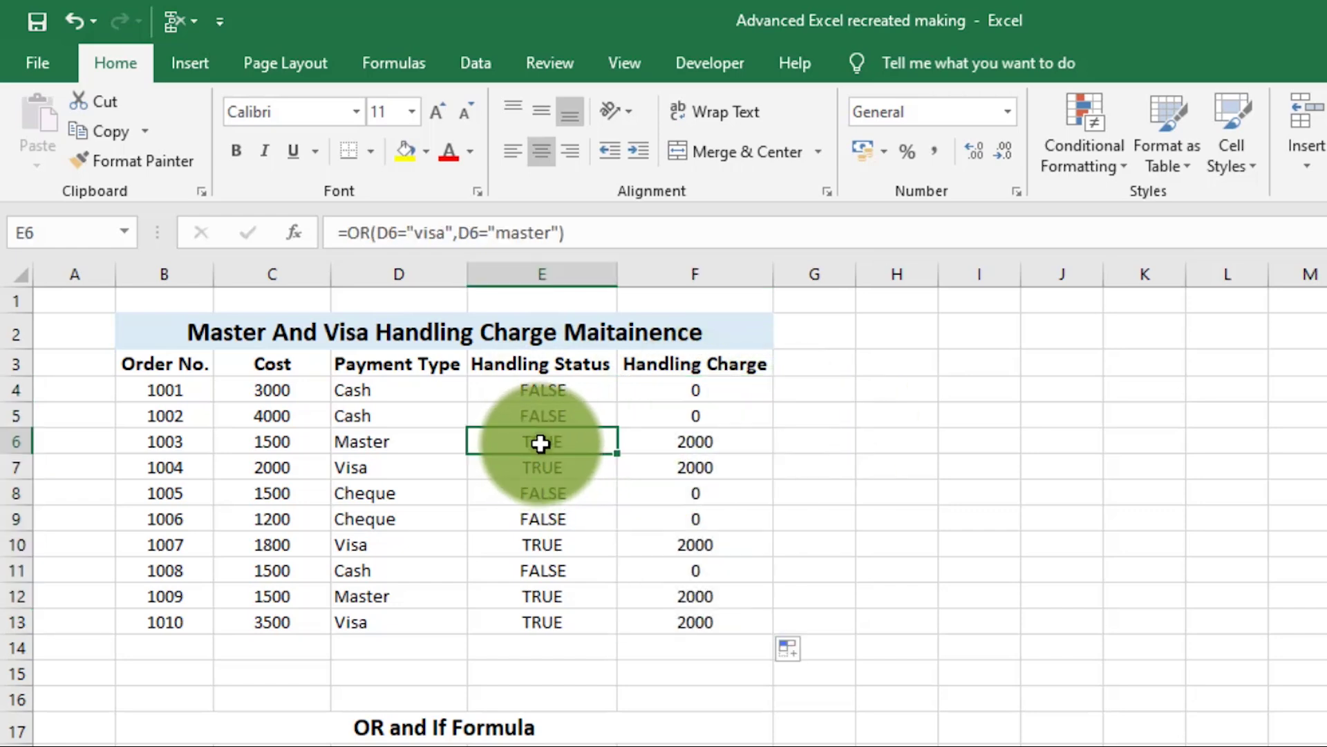
pyautogui.click(361, 442)
pyautogui.click(362, 467)
pyautogui.click(368, 450)
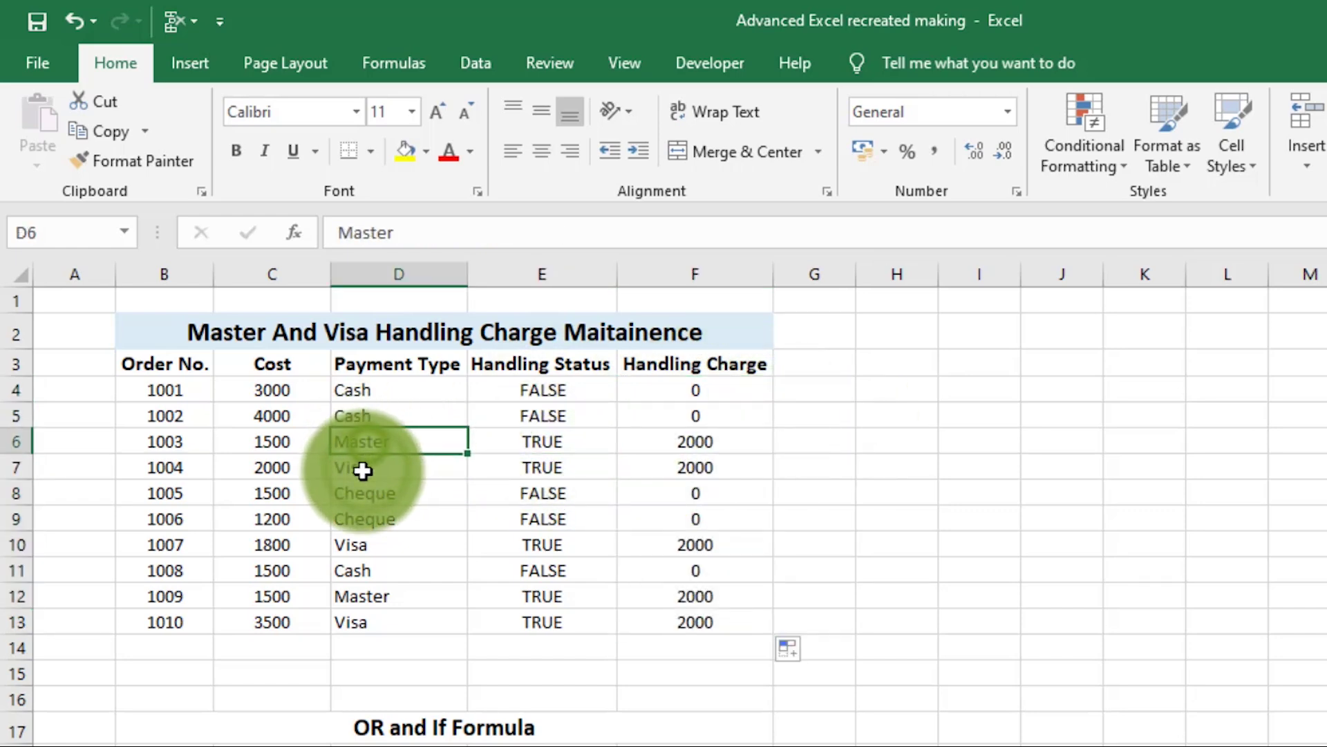
pyautogui.click(361, 467)
pyautogui.click(665, 440)
pyautogui.click(680, 466)
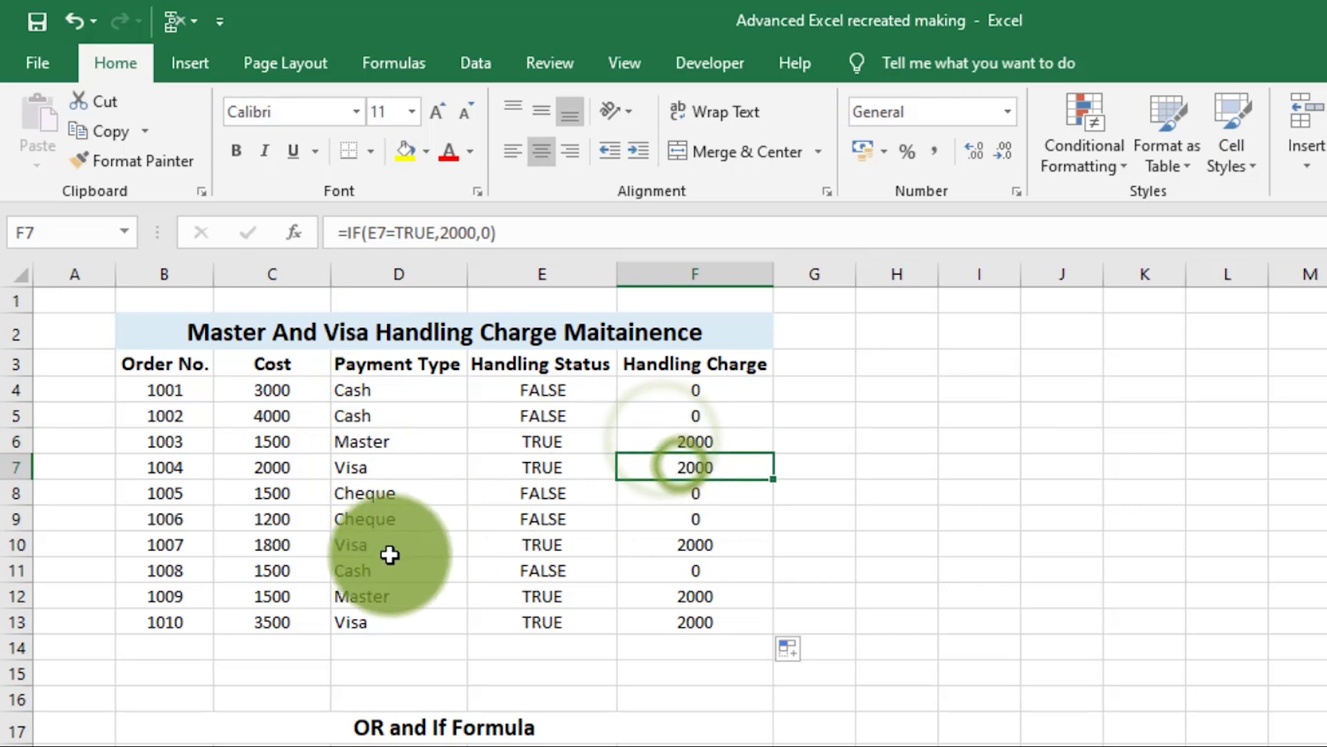
pyautogui.click(365, 544)
pyautogui.click(371, 596)
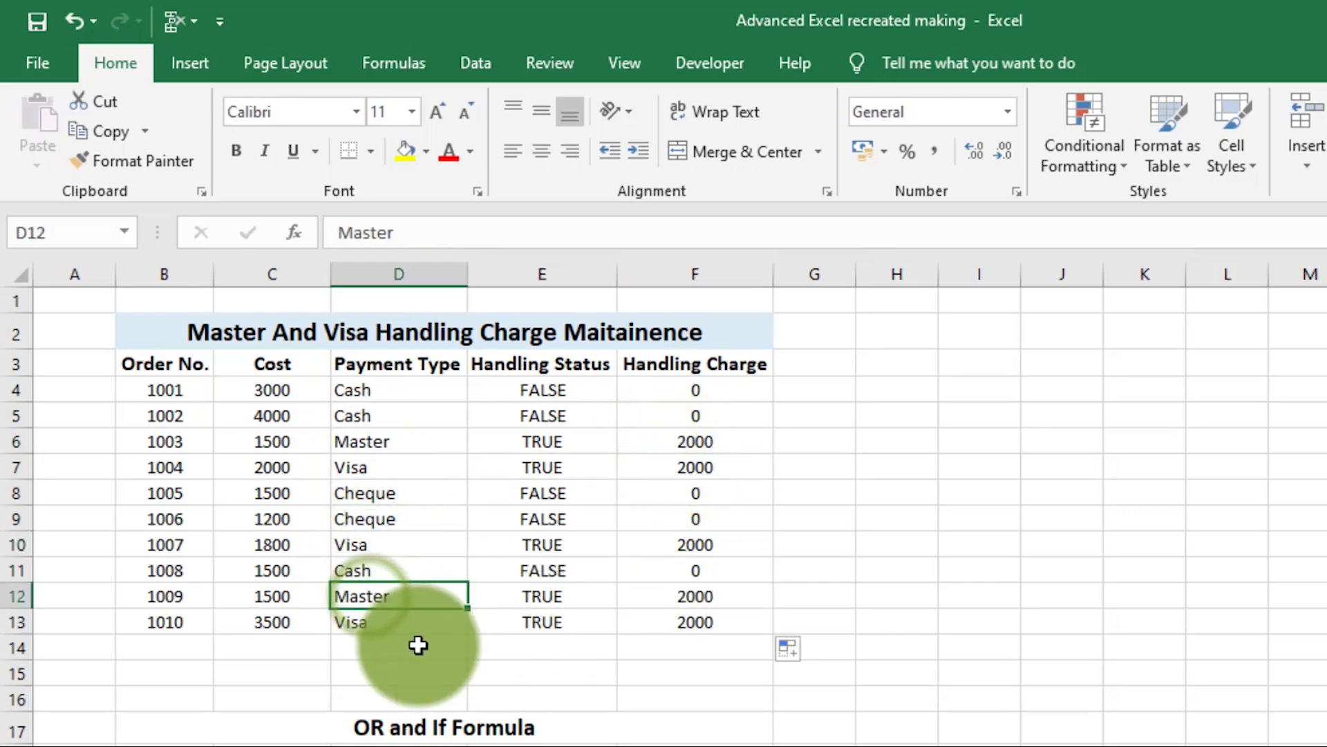
# - Check the Cash and Cheque orders' payment types against the handling charges of the first two orders
pyautogui.click(363, 569)
pyautogui.click(359, 519)
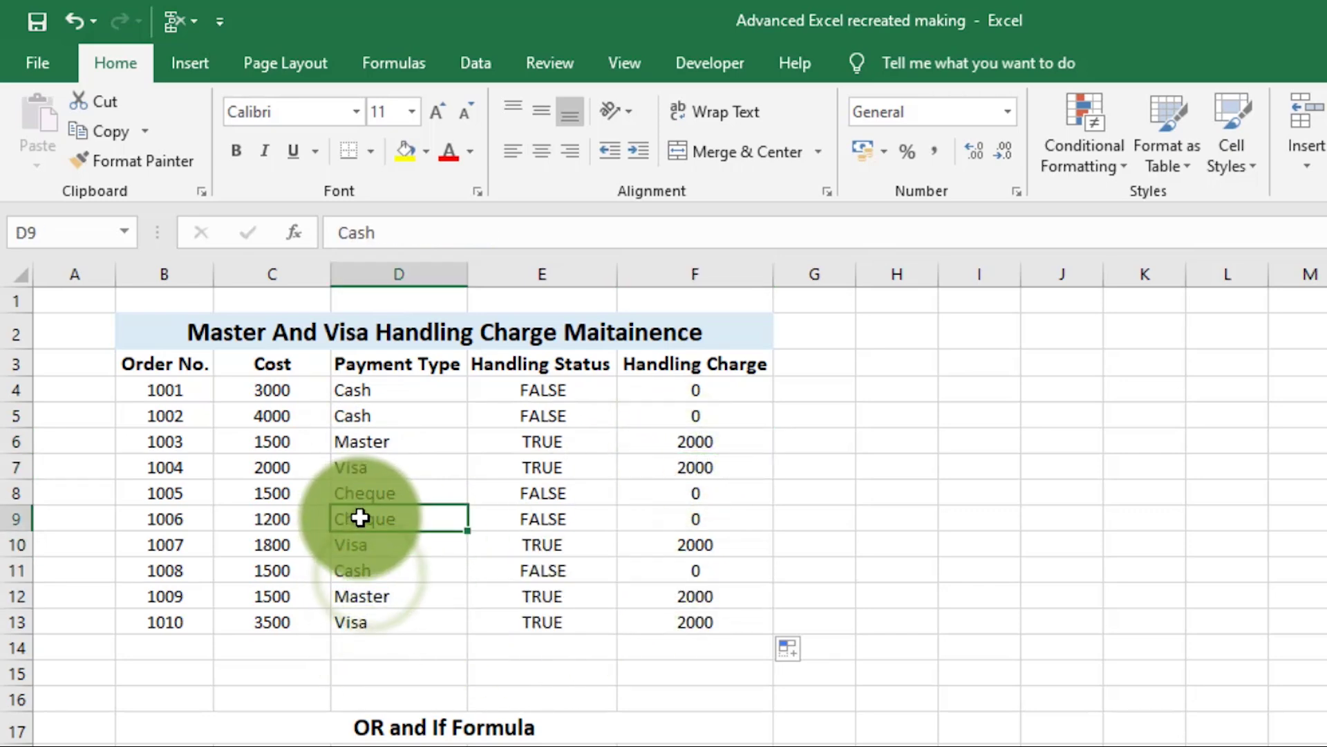
pyautogui.click(361, 493)
pyautogui.click(369, 415)
pyautogui.click(366, 387)
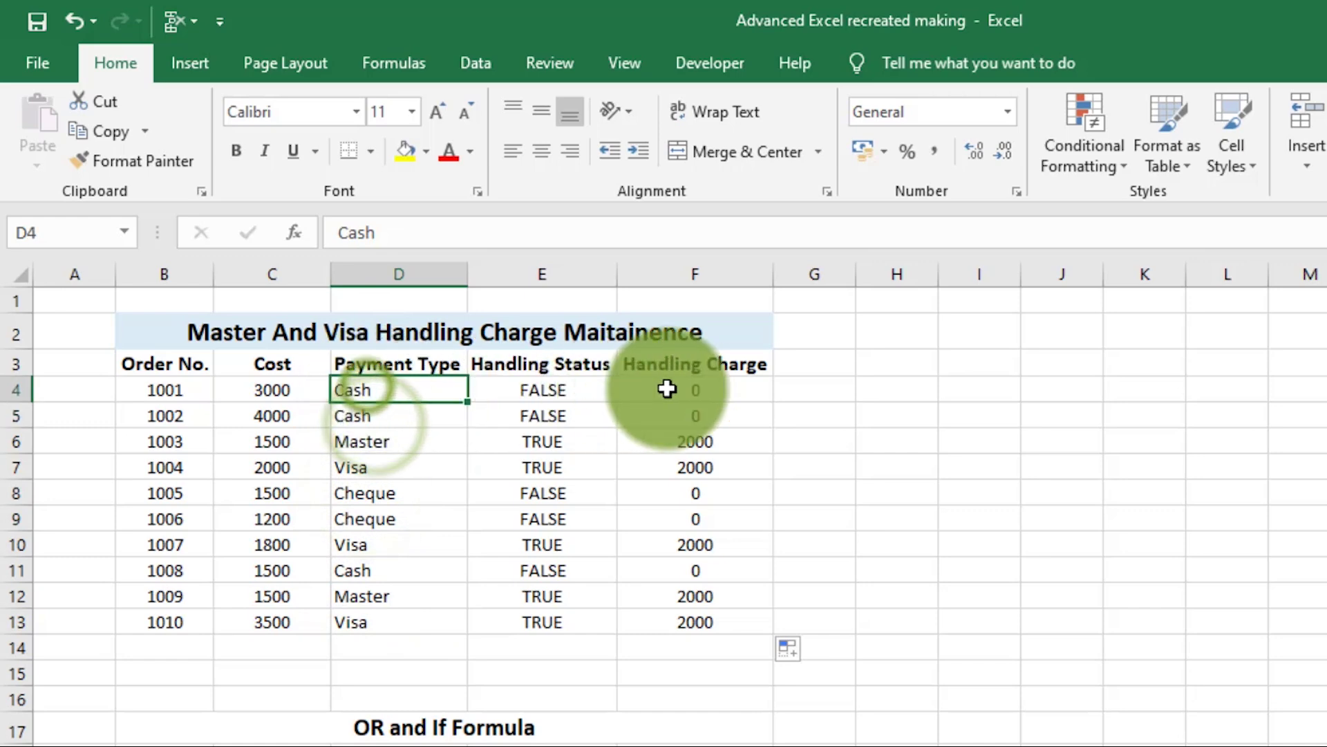
pyautogui.click(674, 387)
pyautogui.click(688, 415)
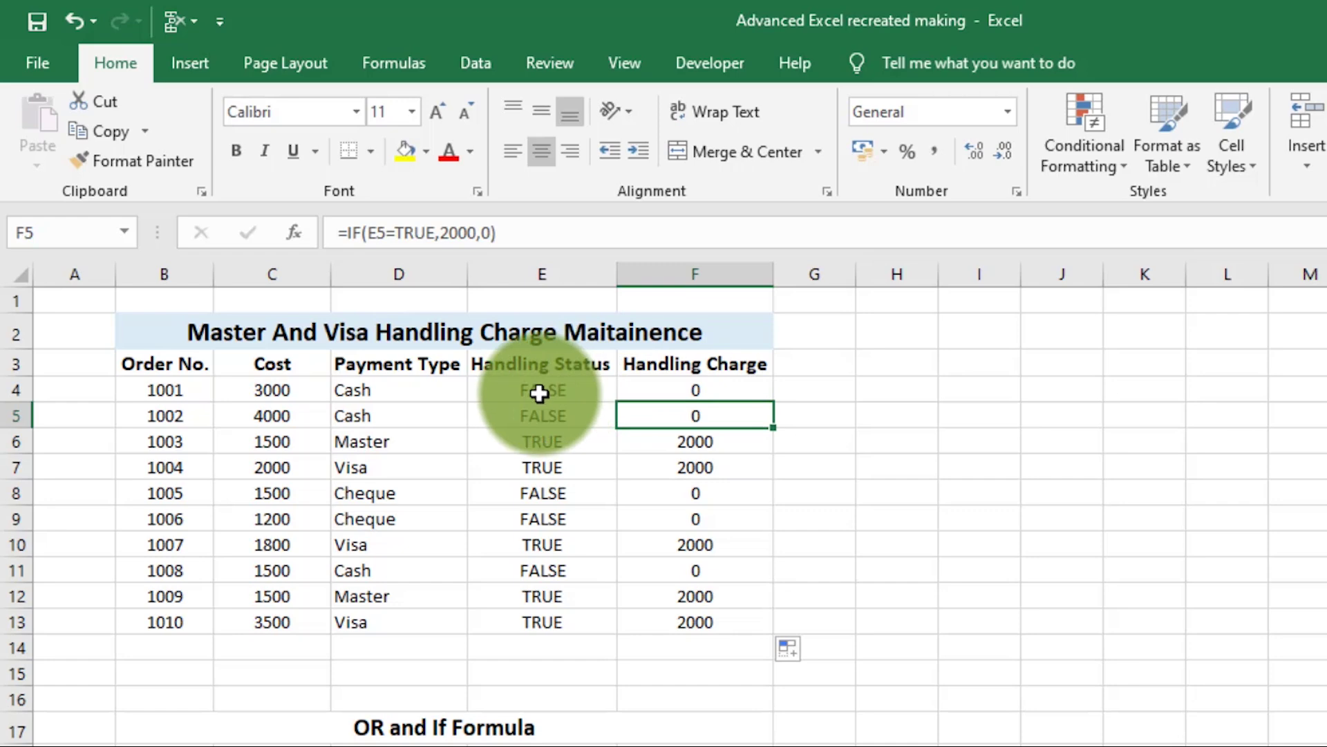
# - Review the Handling Status column, the OR formula in E4 and the Handling Charge results in F4:F13
pyautogui.moveTo(539, 391); pyautogui.dragTo(545, 621)
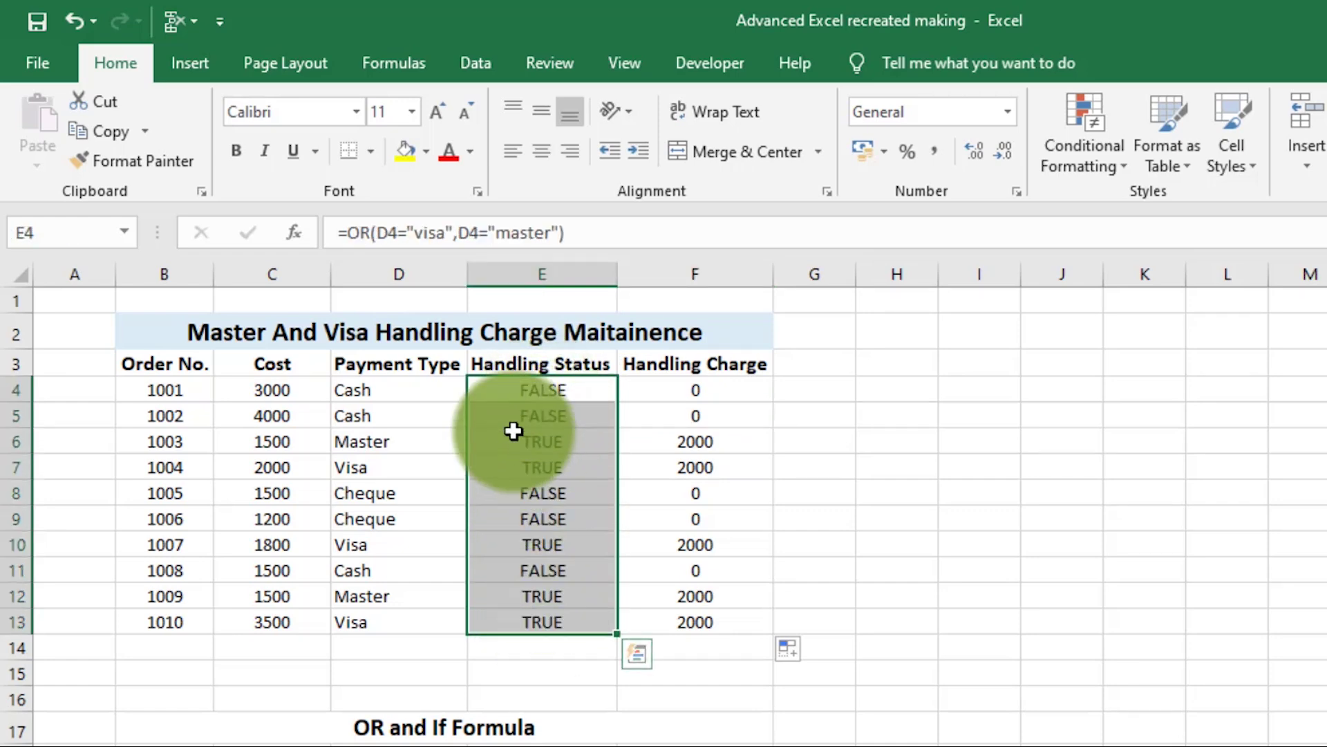
pyautogui.click(520, 389)
pyautogui.doubleClick(519, 389)
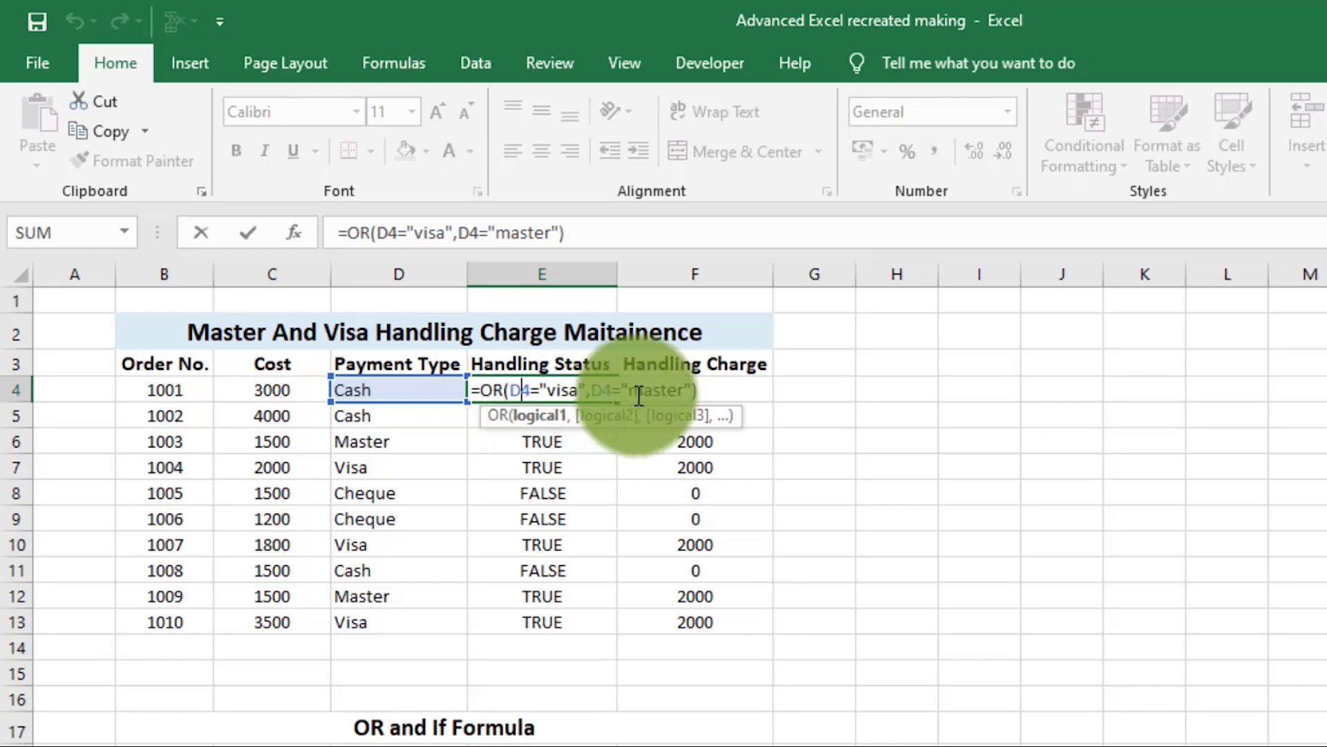
pyautogui.press('Return')
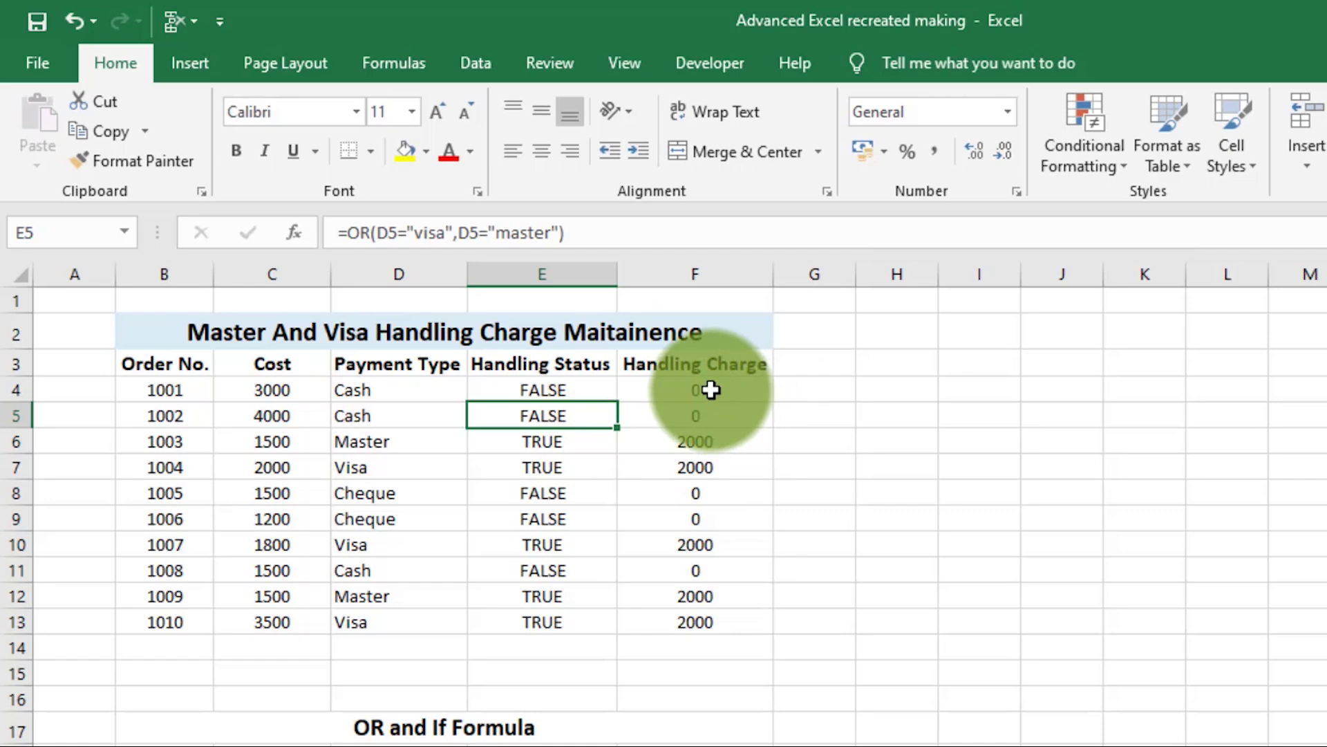
pyautogui.moveTo(711, 390); pyautogui.dragTo(711, 626)
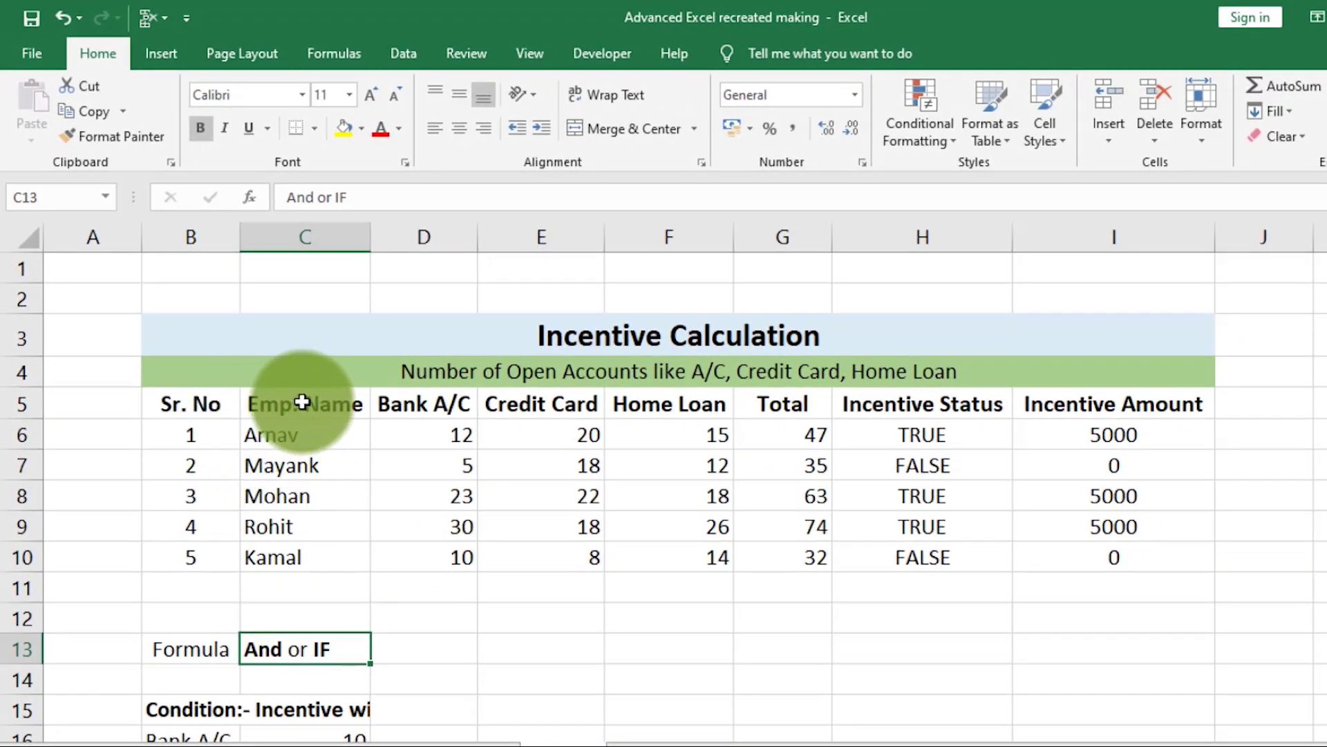
# - Examine the Emp. Name, Bank A/C, Credit Card, Home Loan and Total columns of the Incentive Calculation table
pyautogui.moveTo(301, 404); pyautogui.dragTo(322, 558)
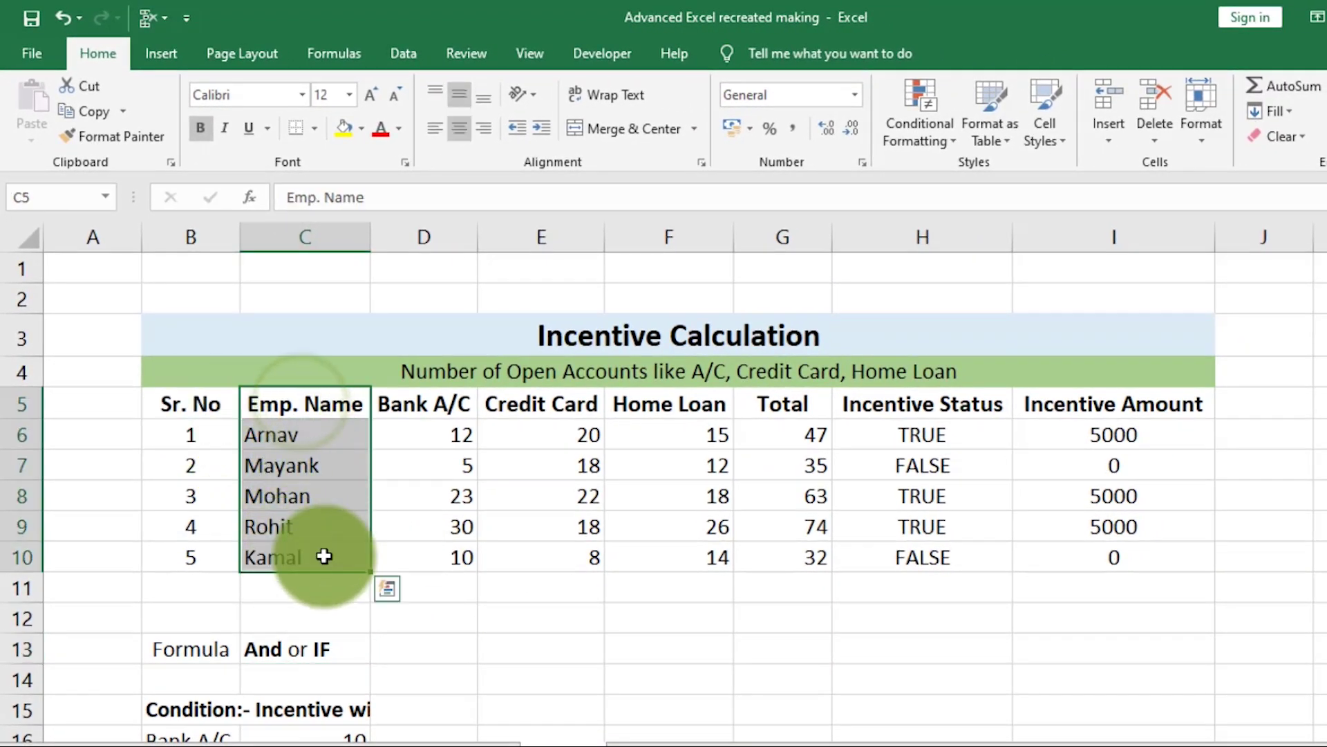
pyautogui.click(425, 411)
pyautogui.moveTo(426, 411); pyautogui.dragTo(433, 553)
pyautogui.moveTo(538, 413); pyautogui.dragTo(536, 549)
pyautogui.moveTo(706, 437); pyautogui.dragTo(704, 568)
pyautogui.moveTo(795, 436); pyautogui.dragTo(791, 554)
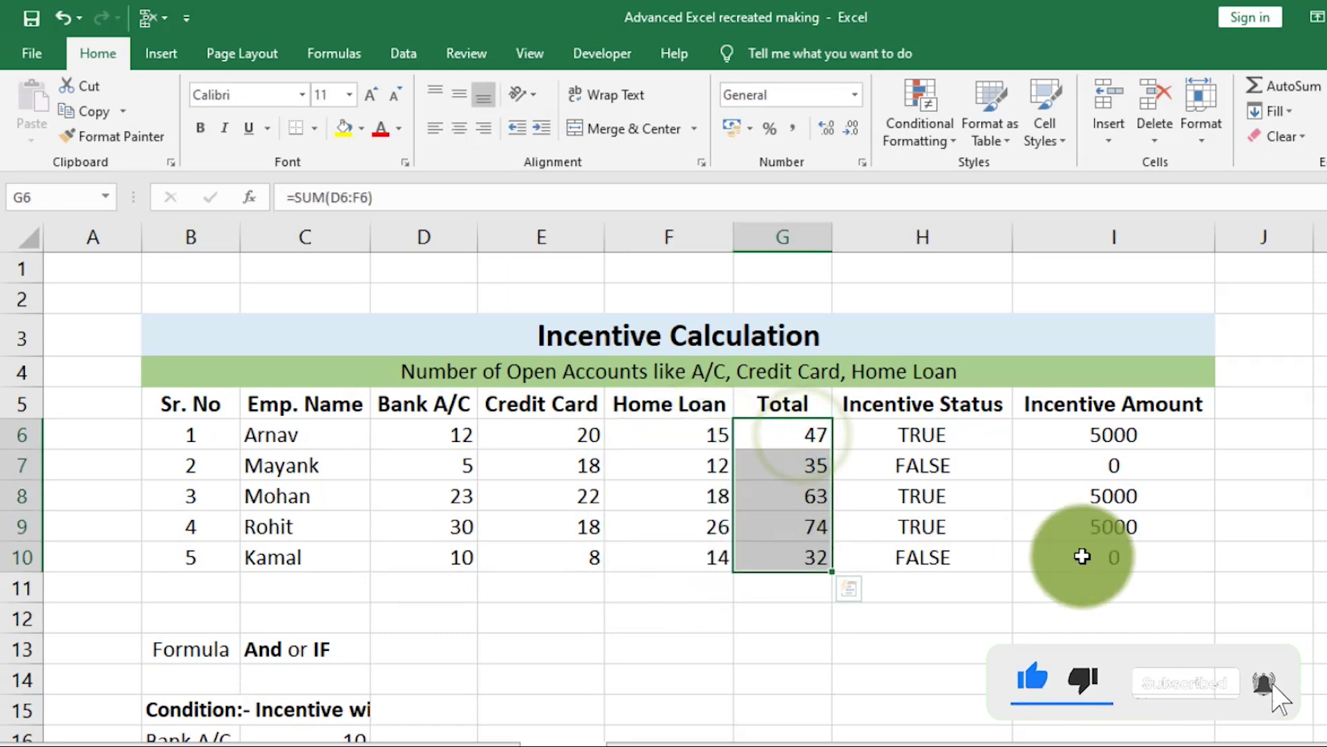
# - Review the Bank A/C and Credit Card conditions below the incentive table and autofit column B to its labels
pyautogui.scroll(-1, 1082, 556)
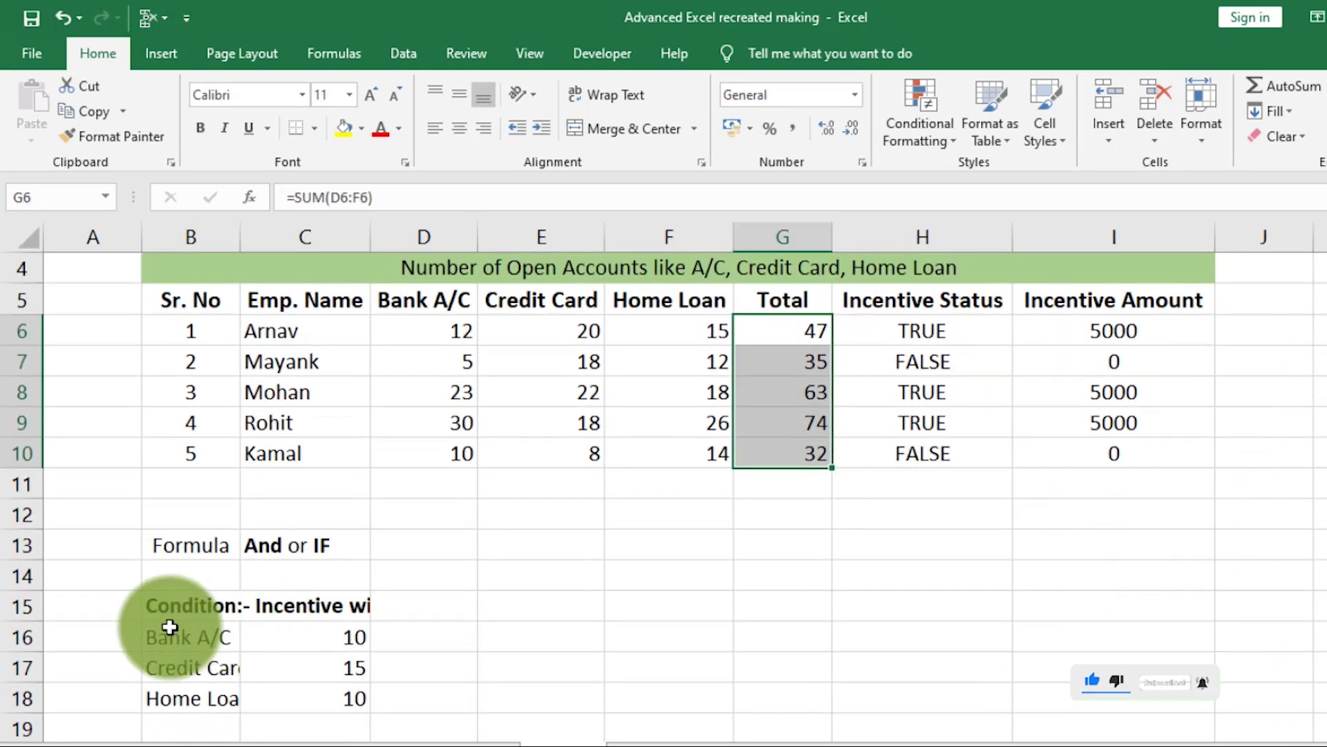
pyautogui.moveTo(173, 630); pyautogui.dragTo(327, 650)
pyautogui.moveTo(170, 669); pyautogui.dragTo(324, 672)
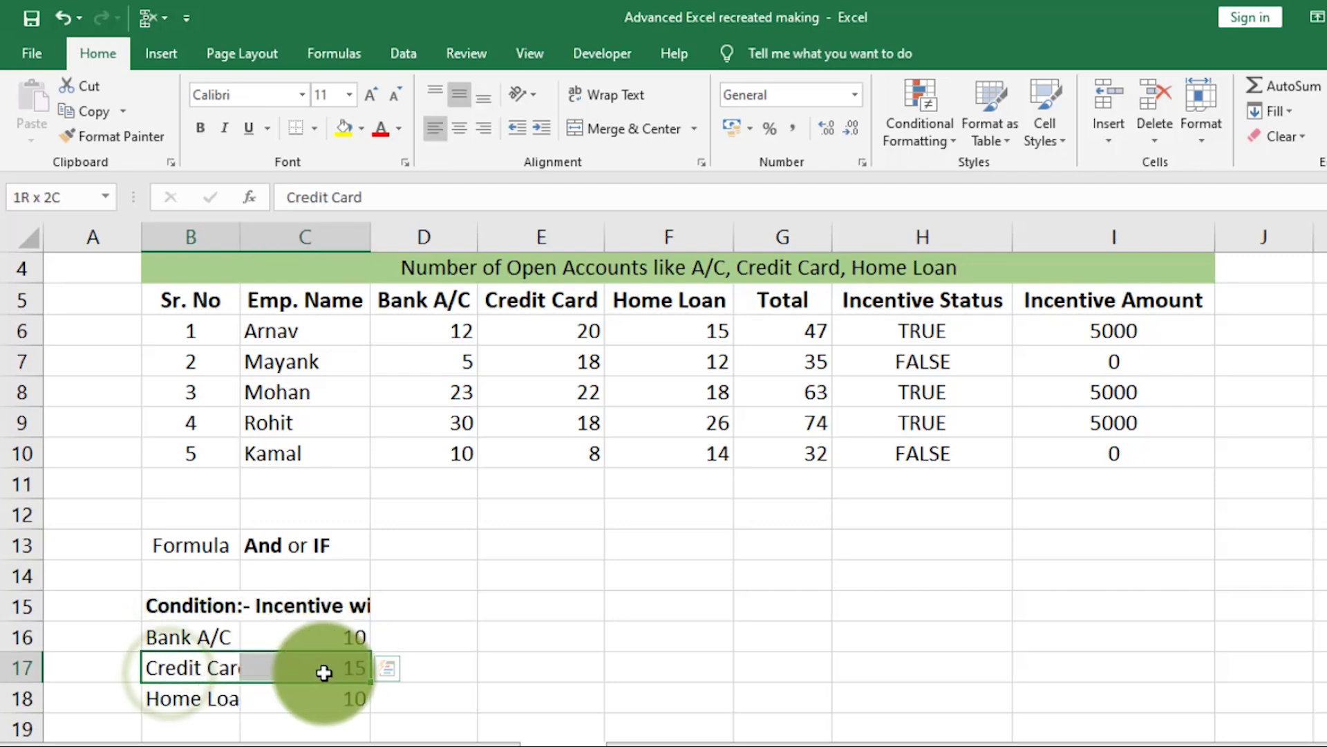
pyautogui.doubleClick(239, 237)
# - Read the Home Loan condition, the incentive condition heading in B15 and the required values in C16:C18
pyautogui.click(186, 698)
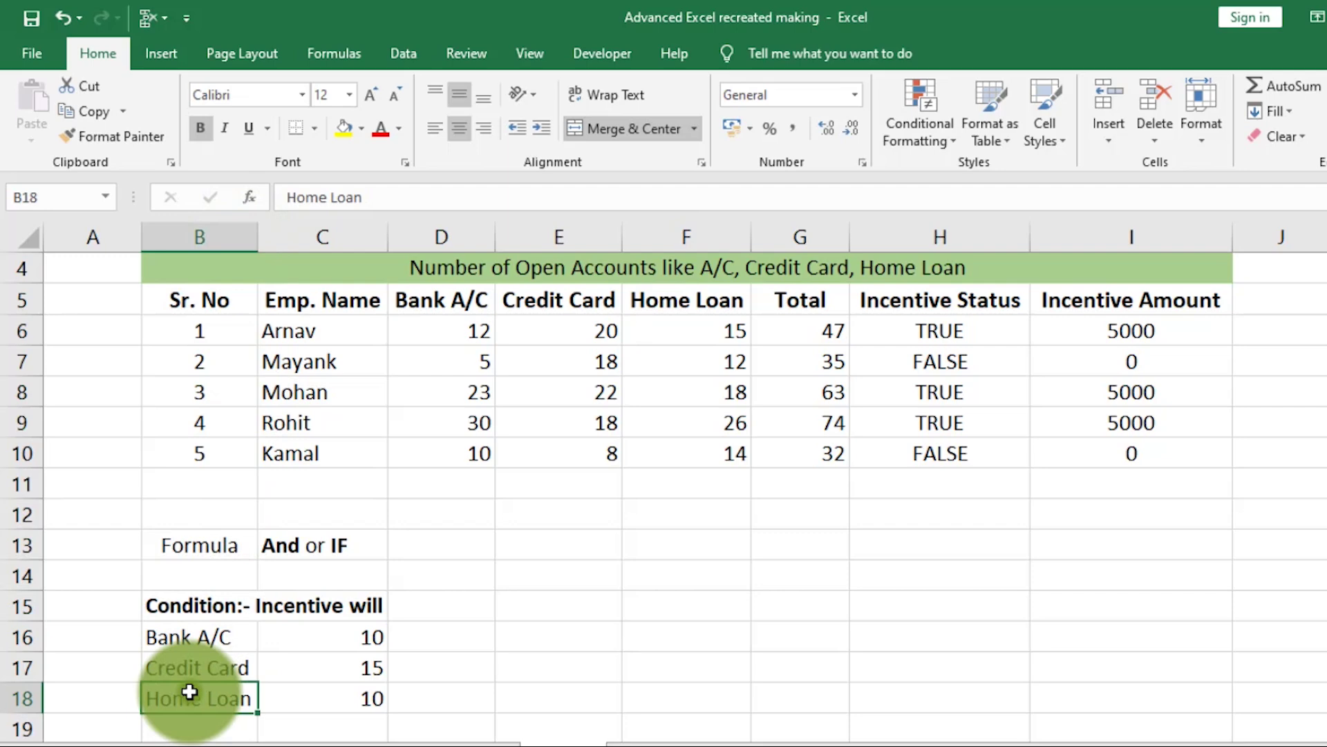
pyautogui.click(364, 700)
pyautogui.moveTo(353, 633); pyautogui.dragTo(353, 698)
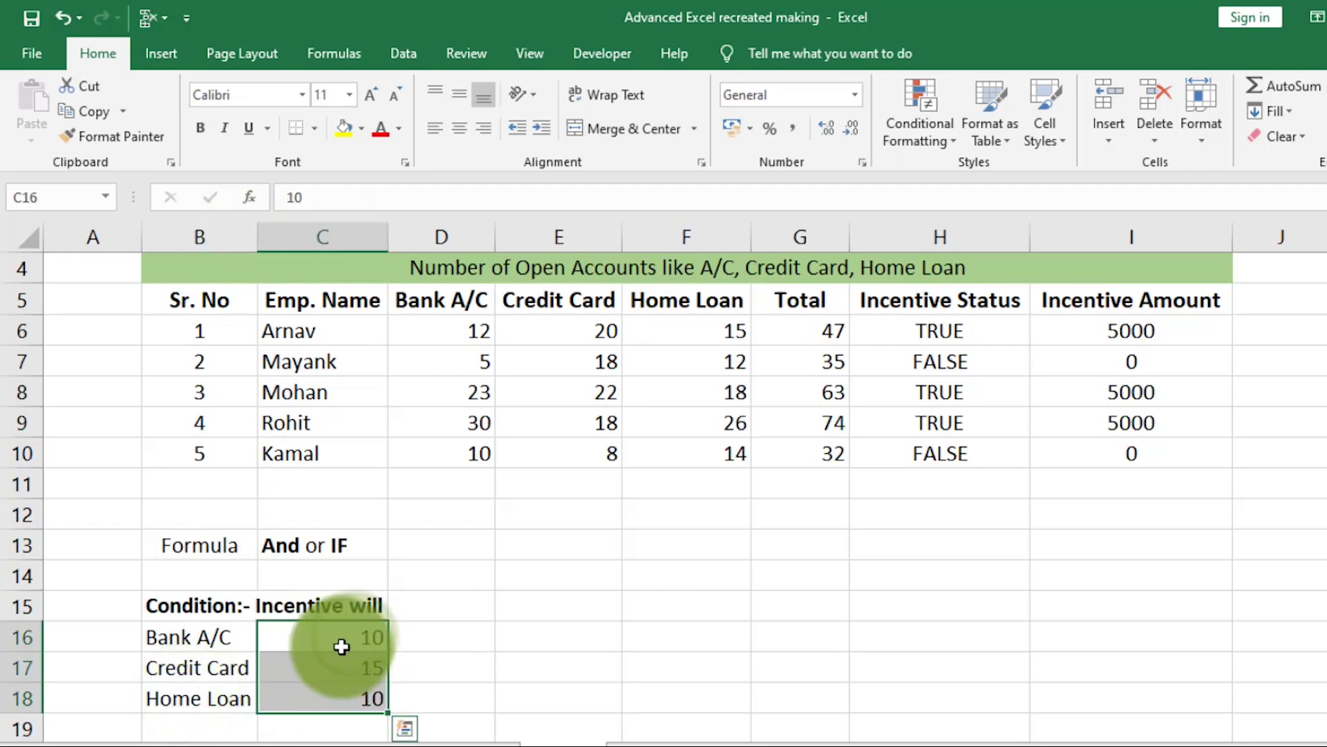
pyautogui.click(322, 601)
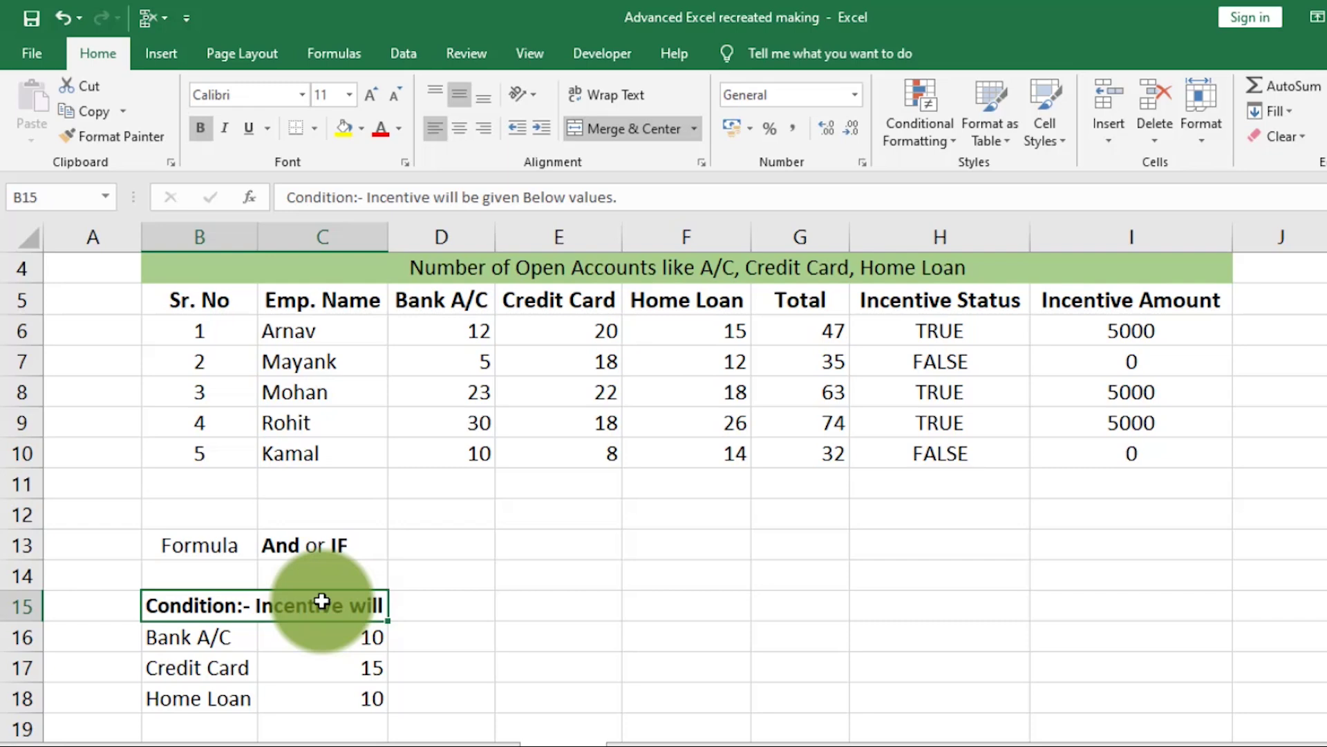
pyautogui.moveTo(340, 638); pyautogui.dragTo(326, 688)
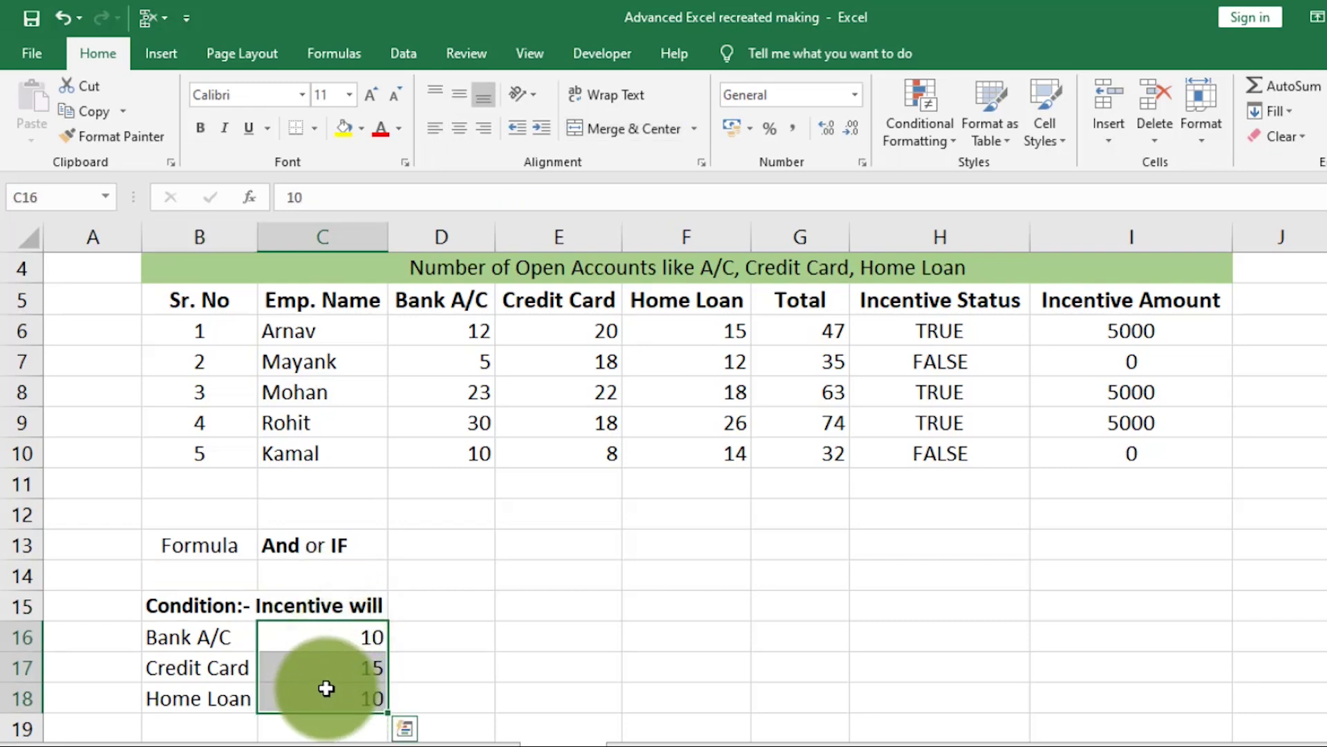
pyautogui.click(326, 636)
pyautogui.moveTo(327, 636); pyautogui.dragTo(337, 701)
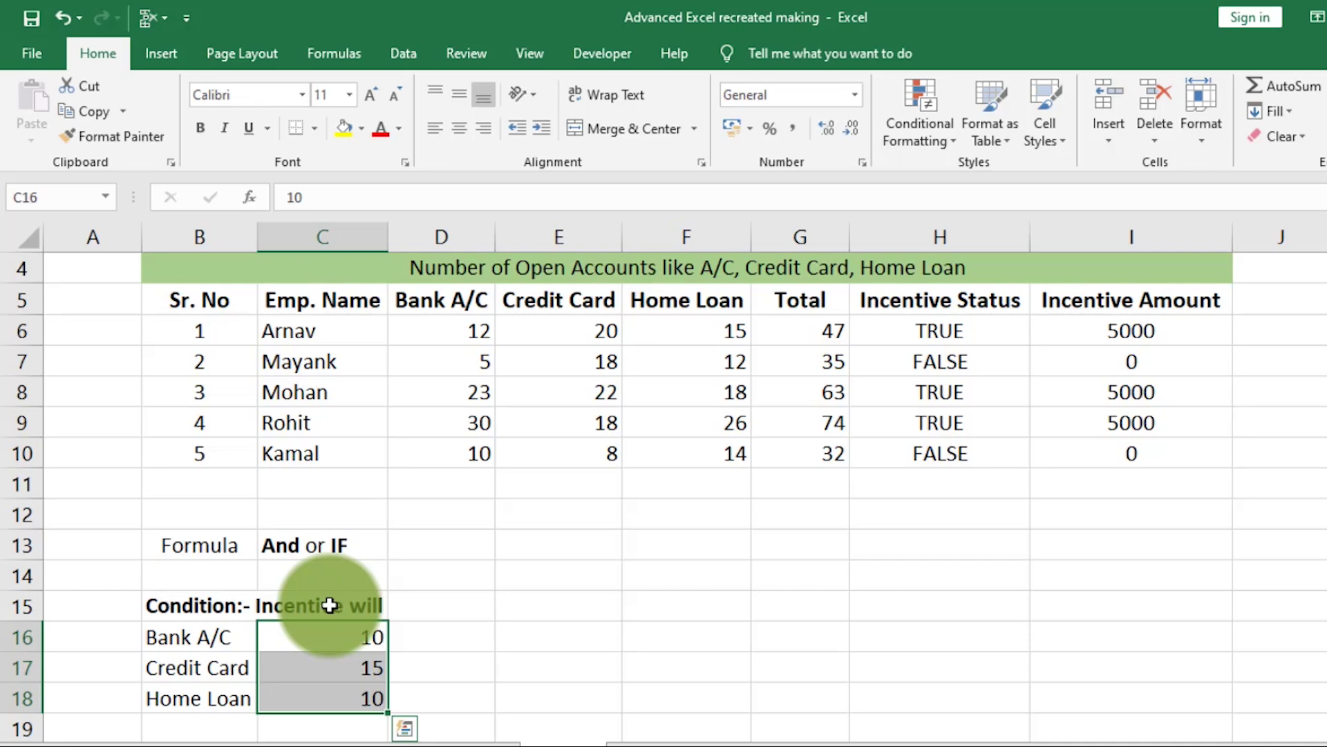
# - Clear the existing Incentive Status and Incentive Amount results in H6:I10
pyautogui.moveTo(210, 304); pyautogui.dragTo(770, 454)
pyautogui.moveTo(963, 344); pyautogui.dragTo(1101, 465)
pyautogui.press('Delete')
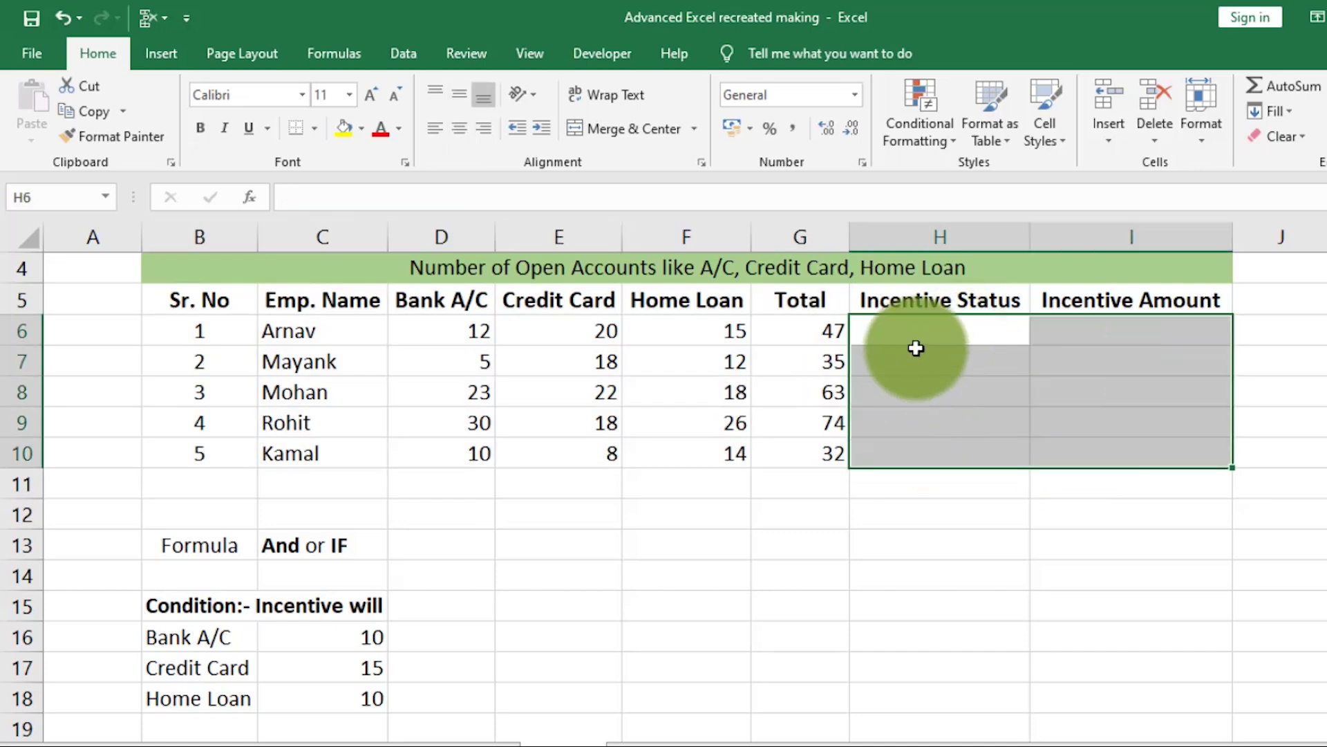
# - Build an AND formula in H6 that tests D6=C16, E6=C17 and F6=C18
pyautogui.click(919, 325)
pyautogui.write('=')
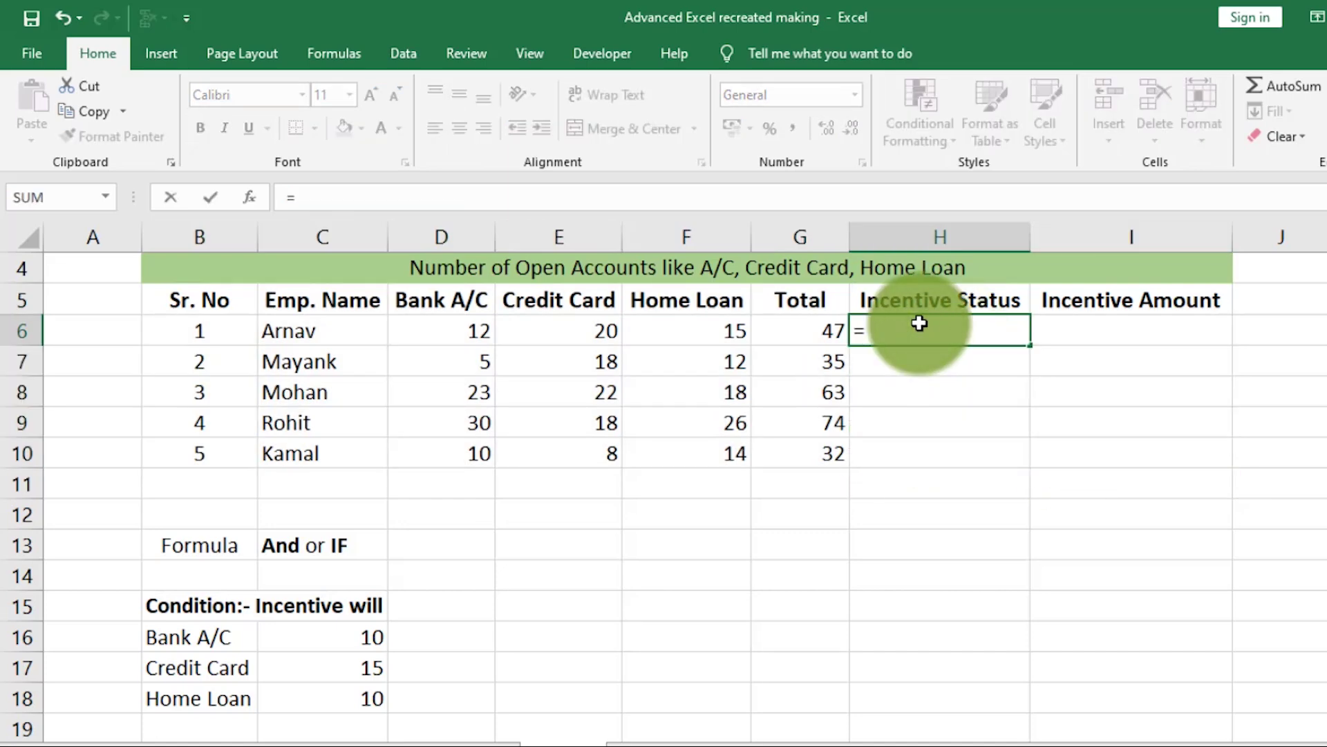
pyautogui.write('and')
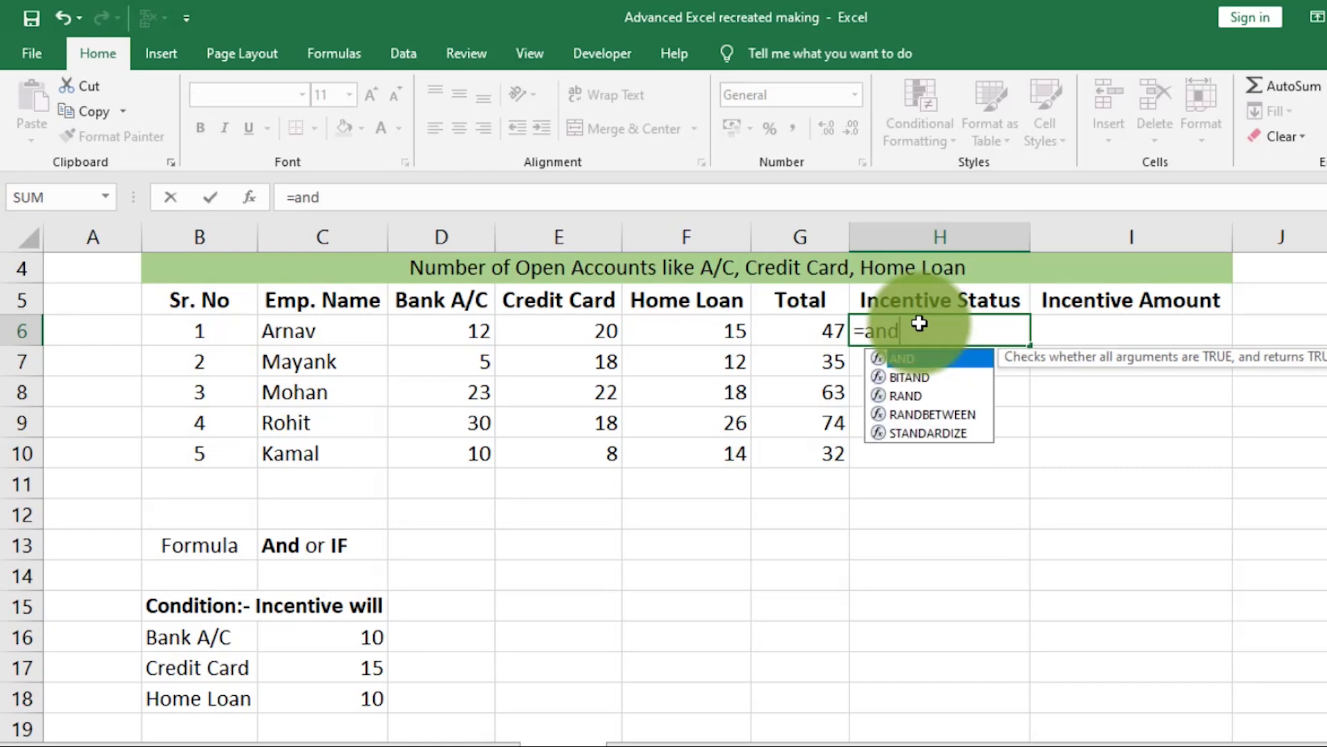
pyautogui.write('(')
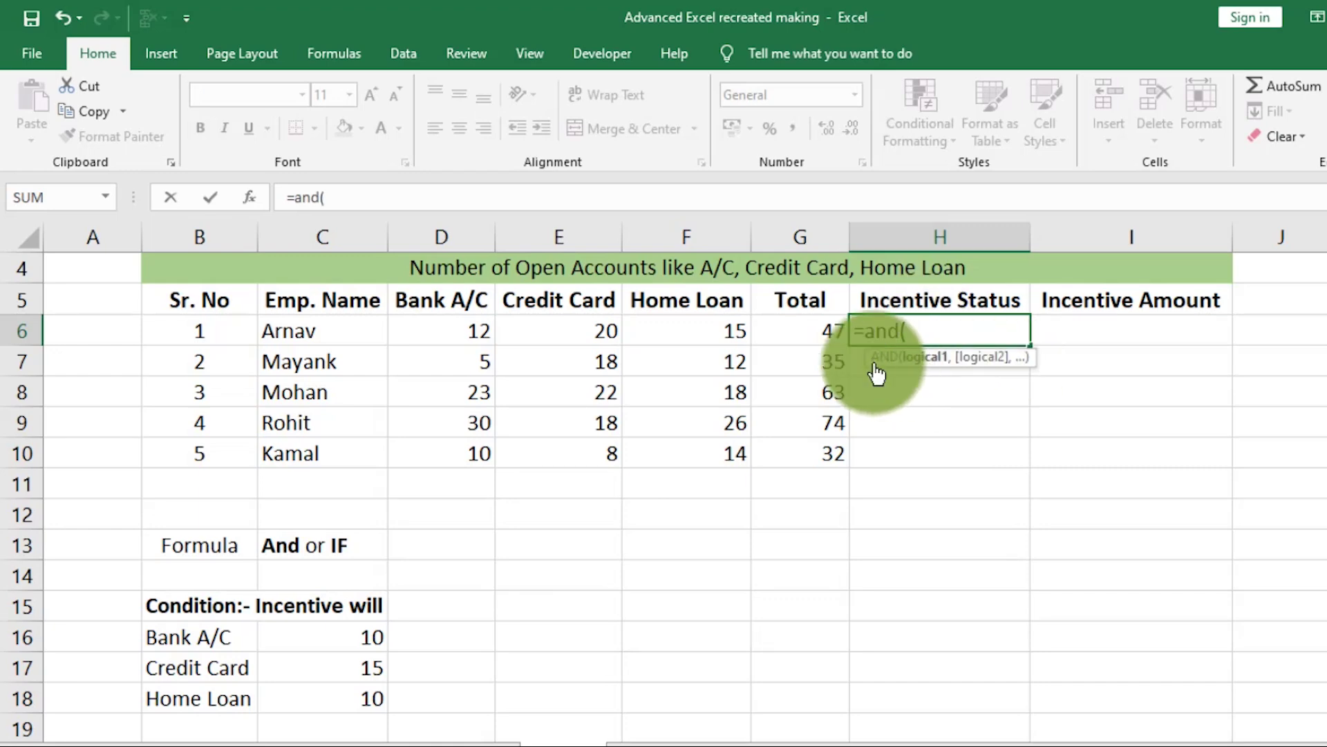
pyautogui.click(448, 331)
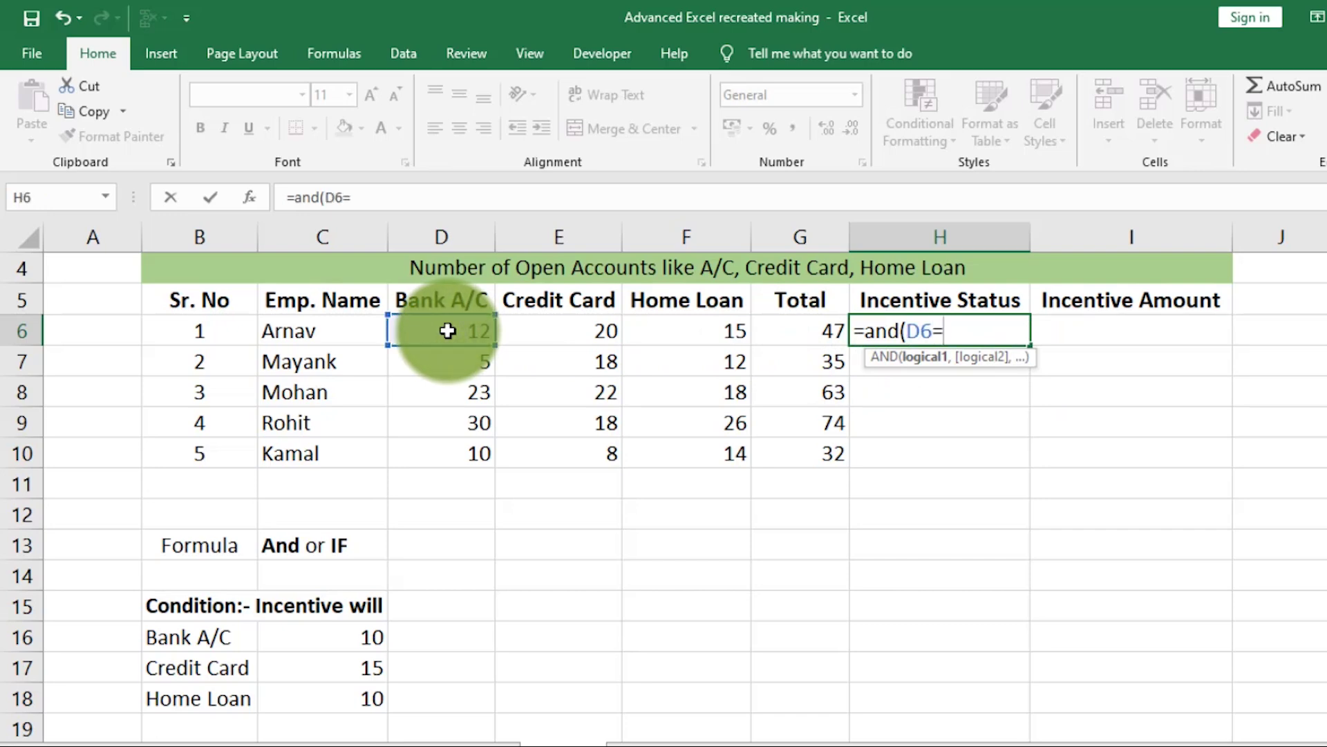
pyautogui.click(367, 636)
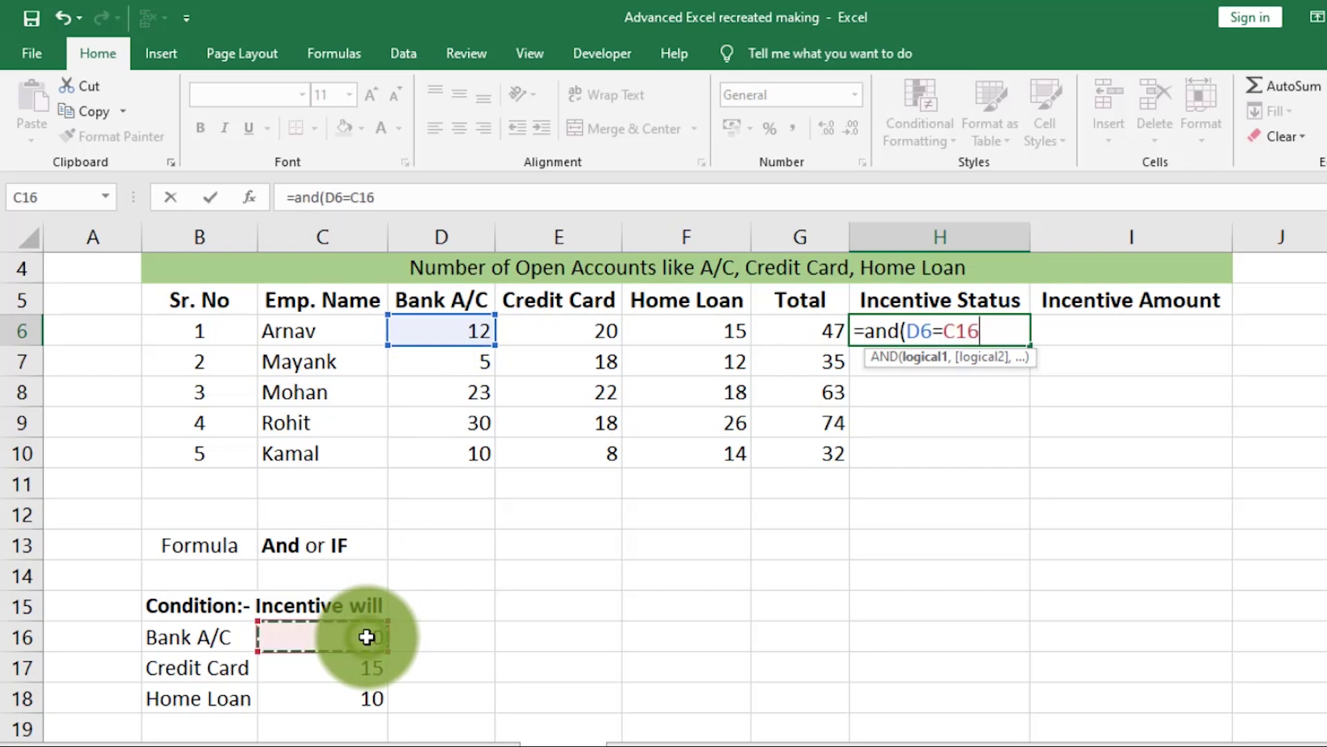
pyautogui.write(',')
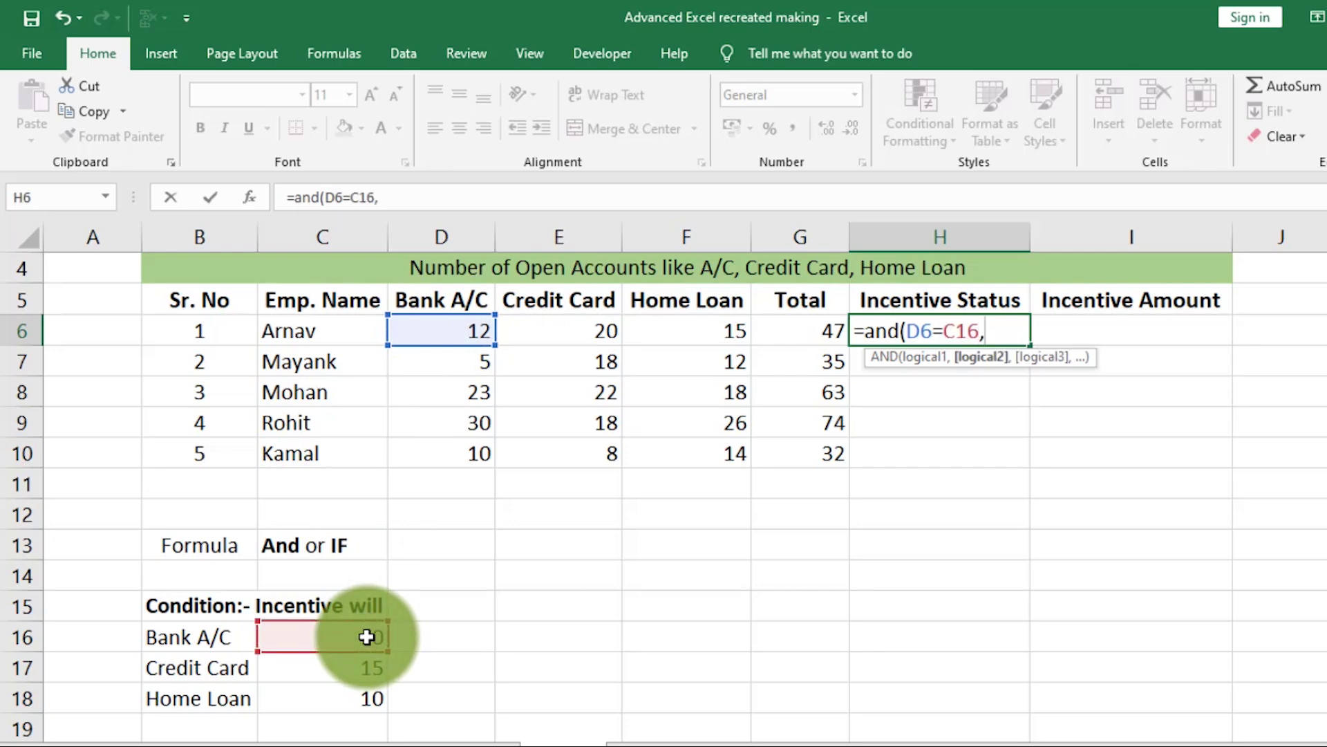
pyautogui.click(569, 331)
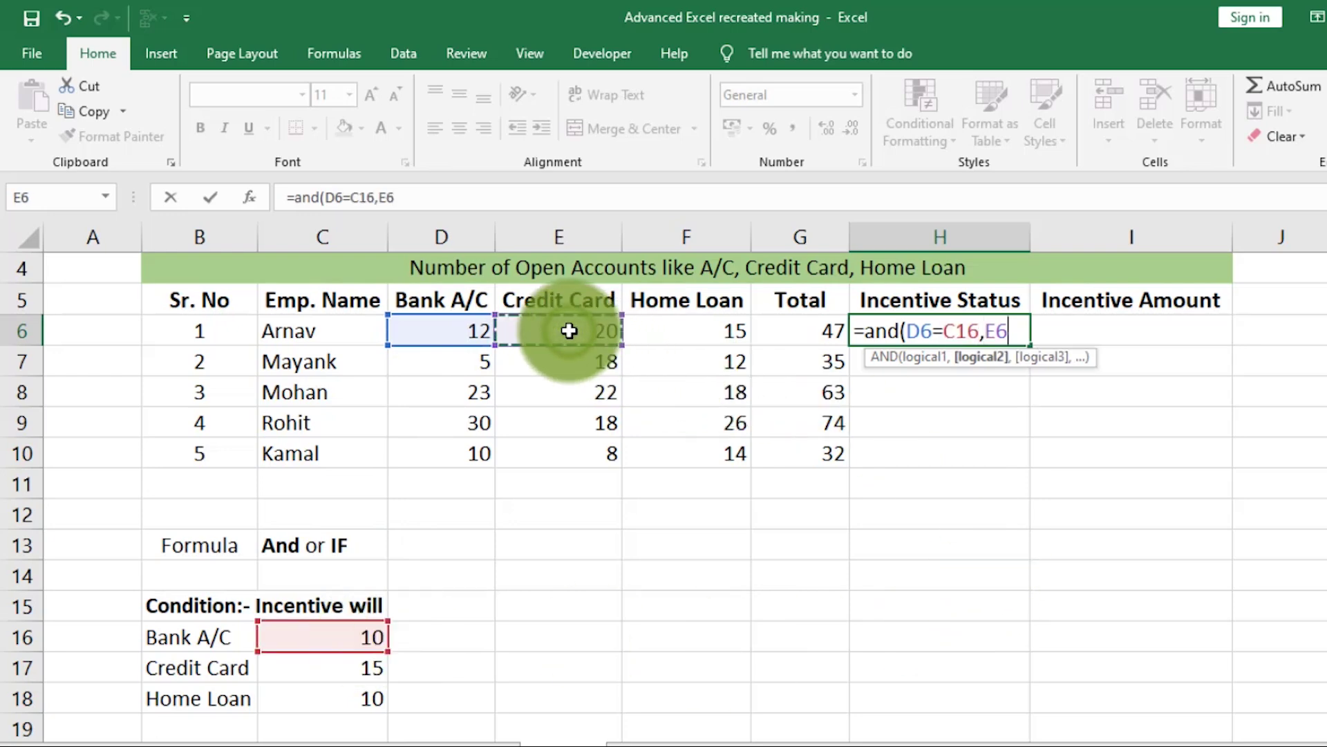
pyautogui.write('=')
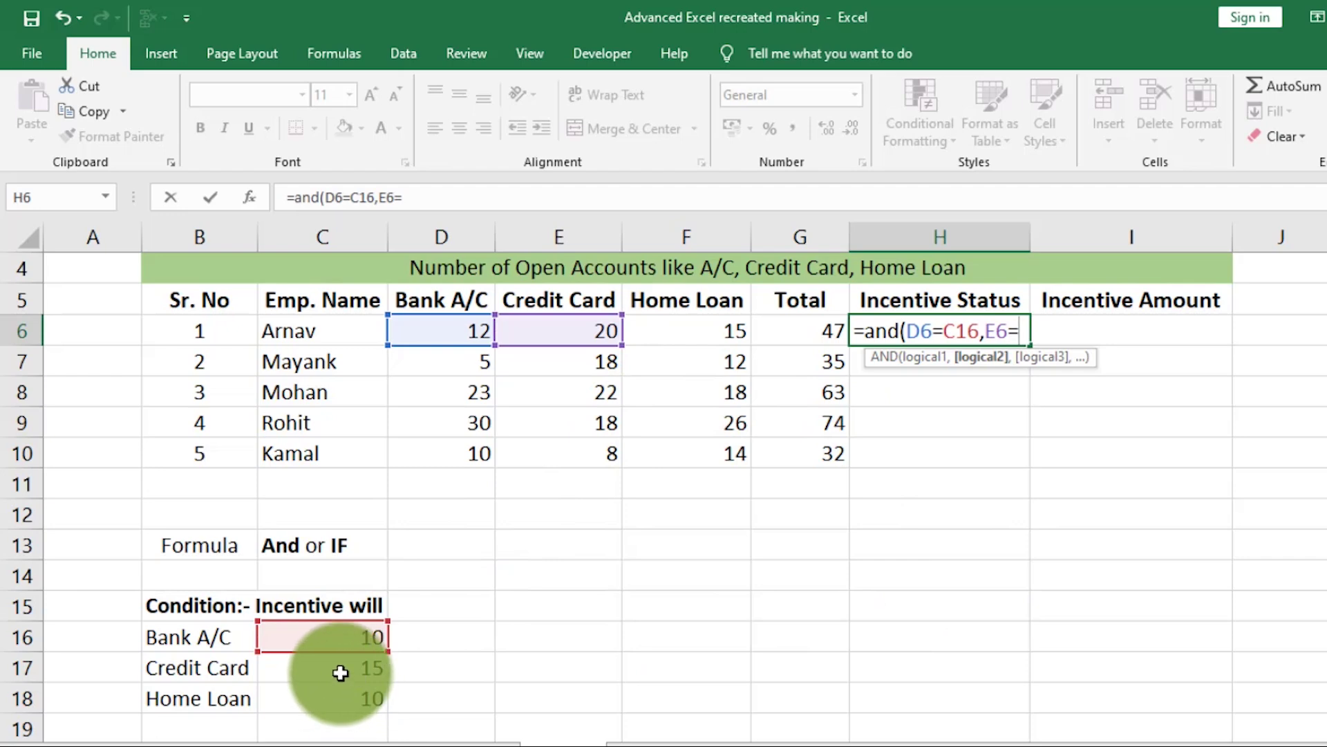
pyautogui.click(341, 671)
pyautogui.write(',')
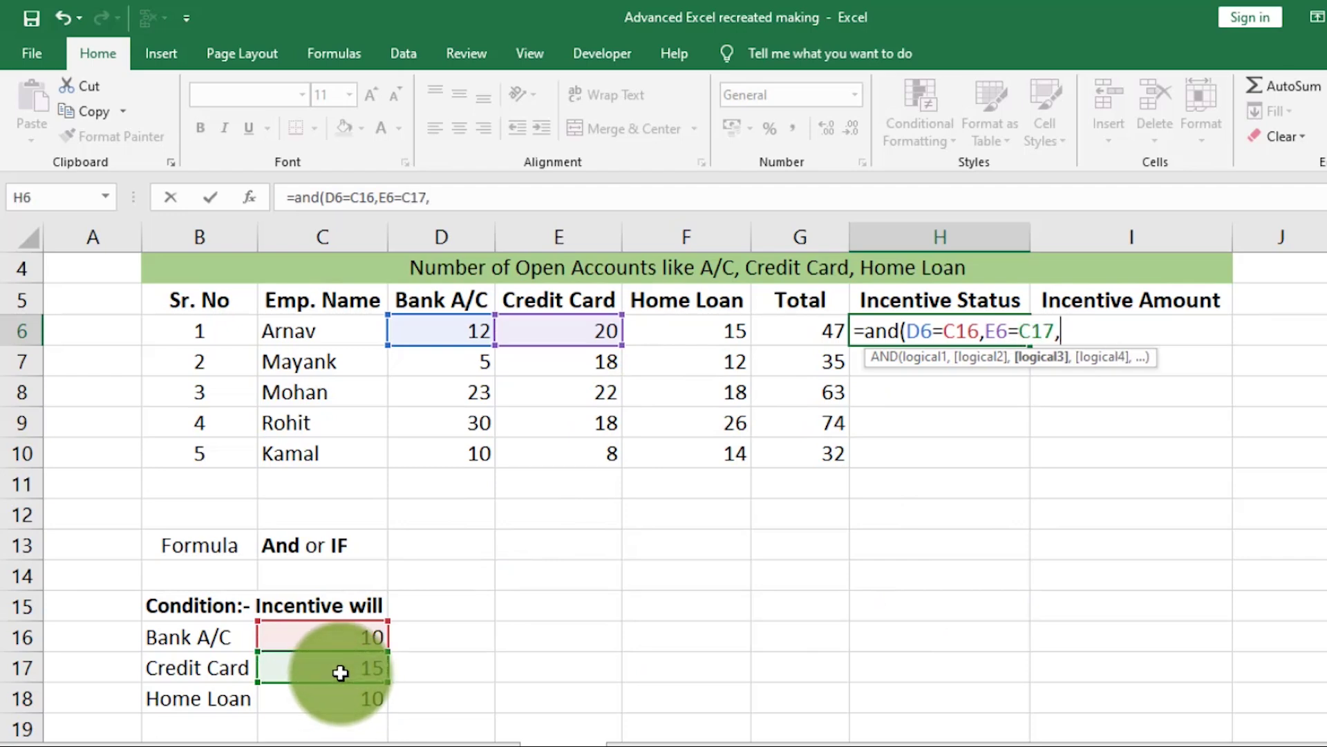
pyautogui.click(694, 327)
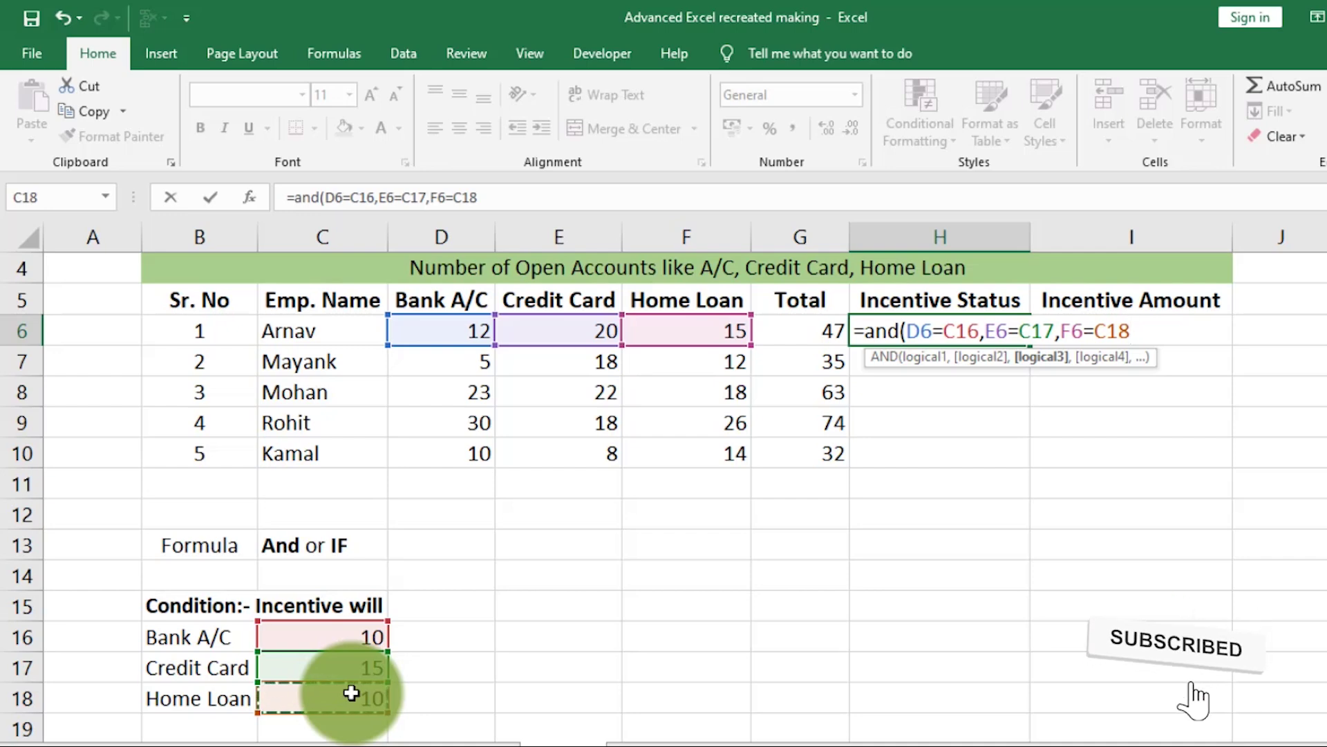
# - Change all three comparisons in the H6 formula to >= and add the closing bracket
pyautogui.click(936, 333)
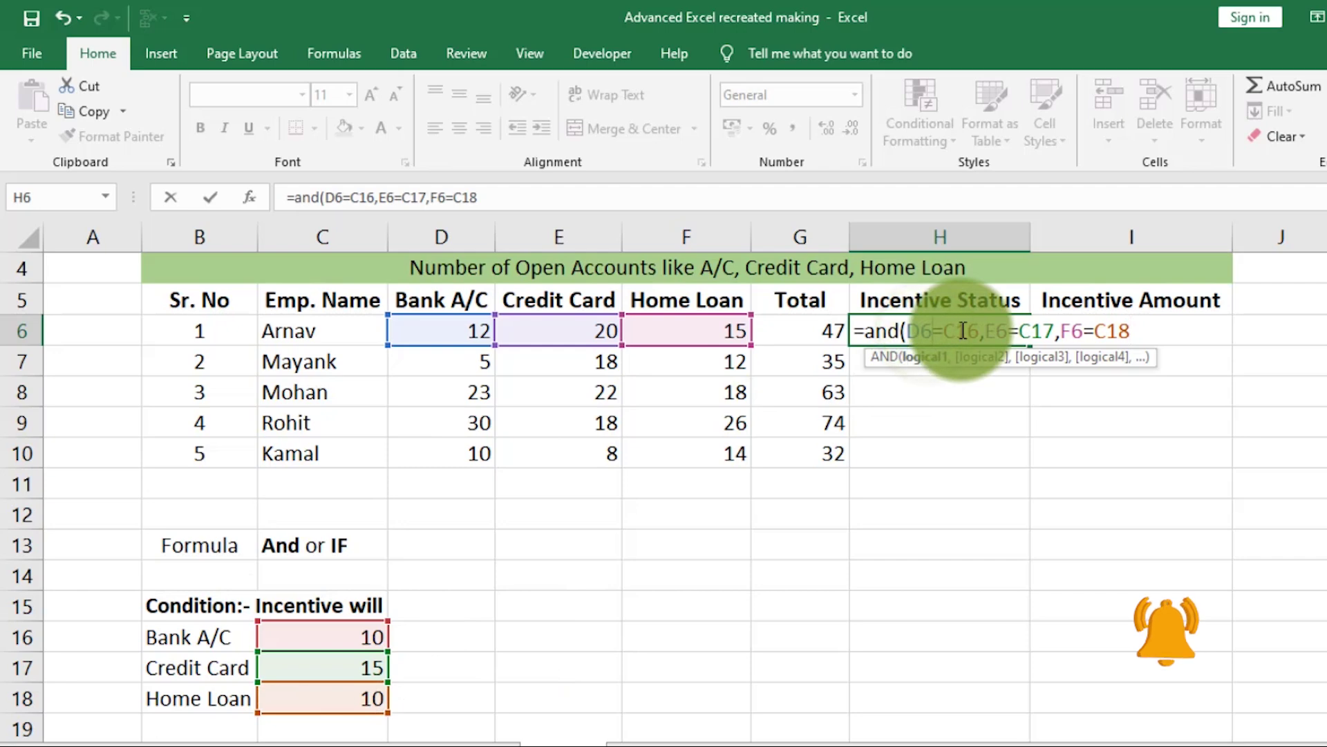
pyautogui.write('>')
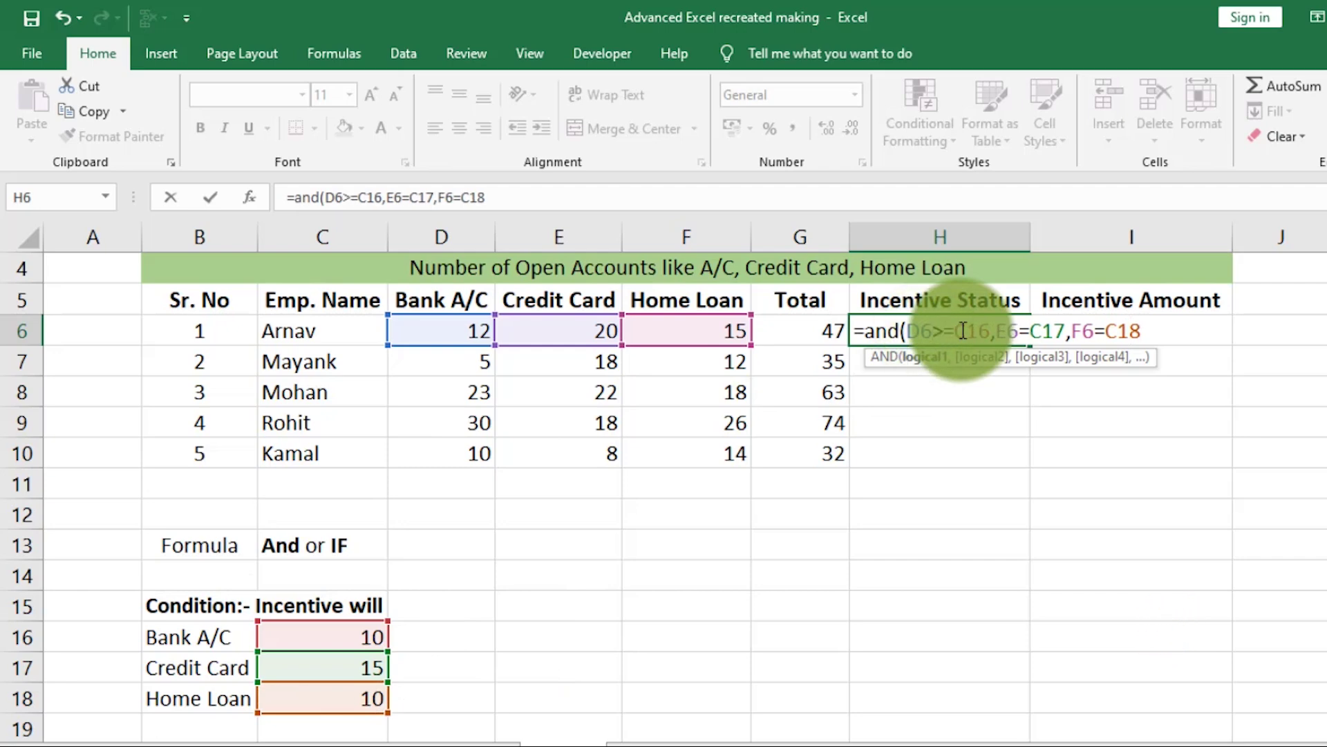
pyautogui.click(1019, 329)
pyautogui.write('>')
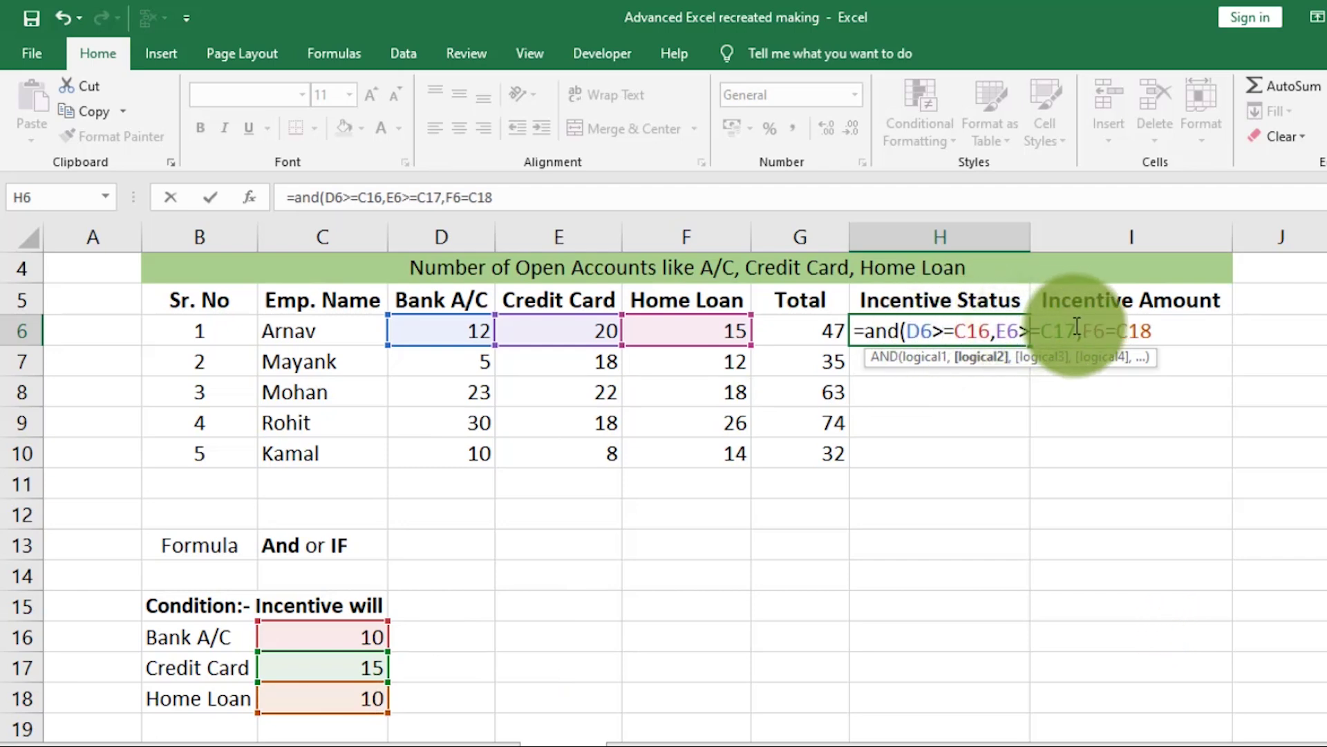
pyautogui.click(1109, 330)
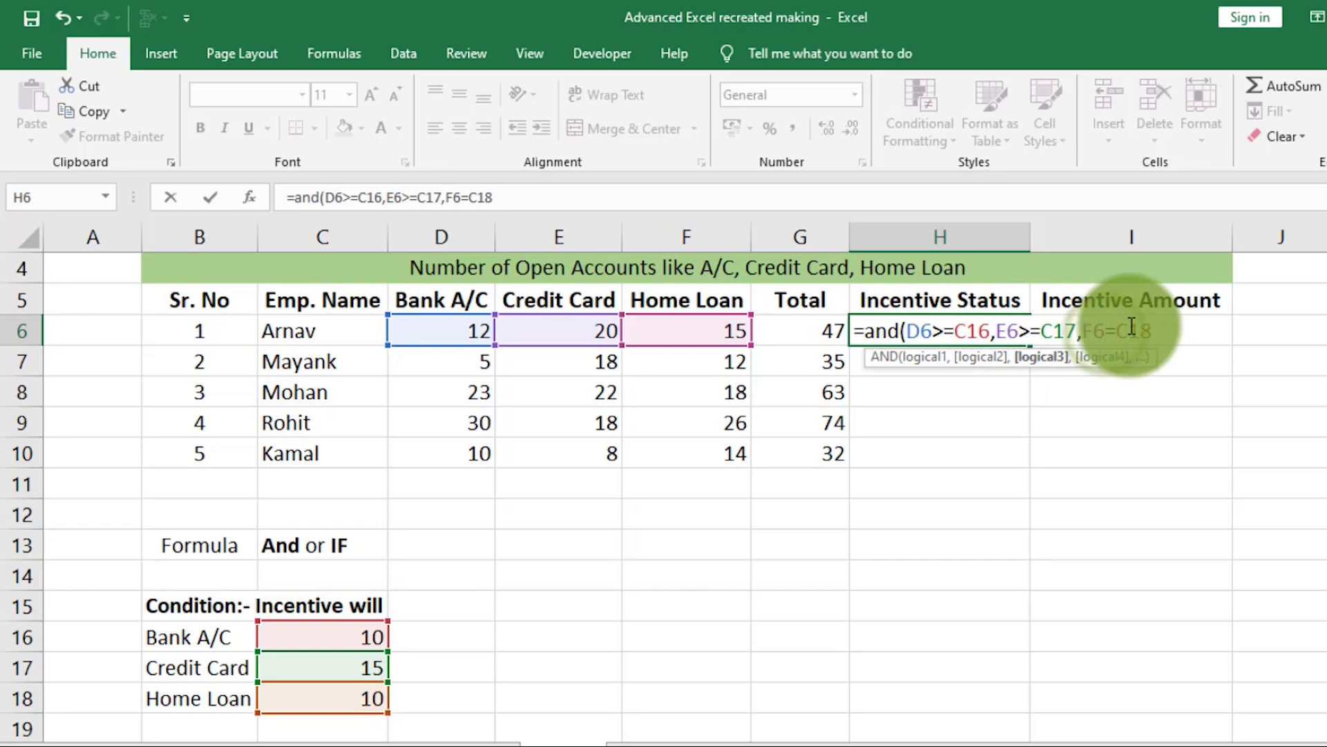
pyautogui.write('>=C18')
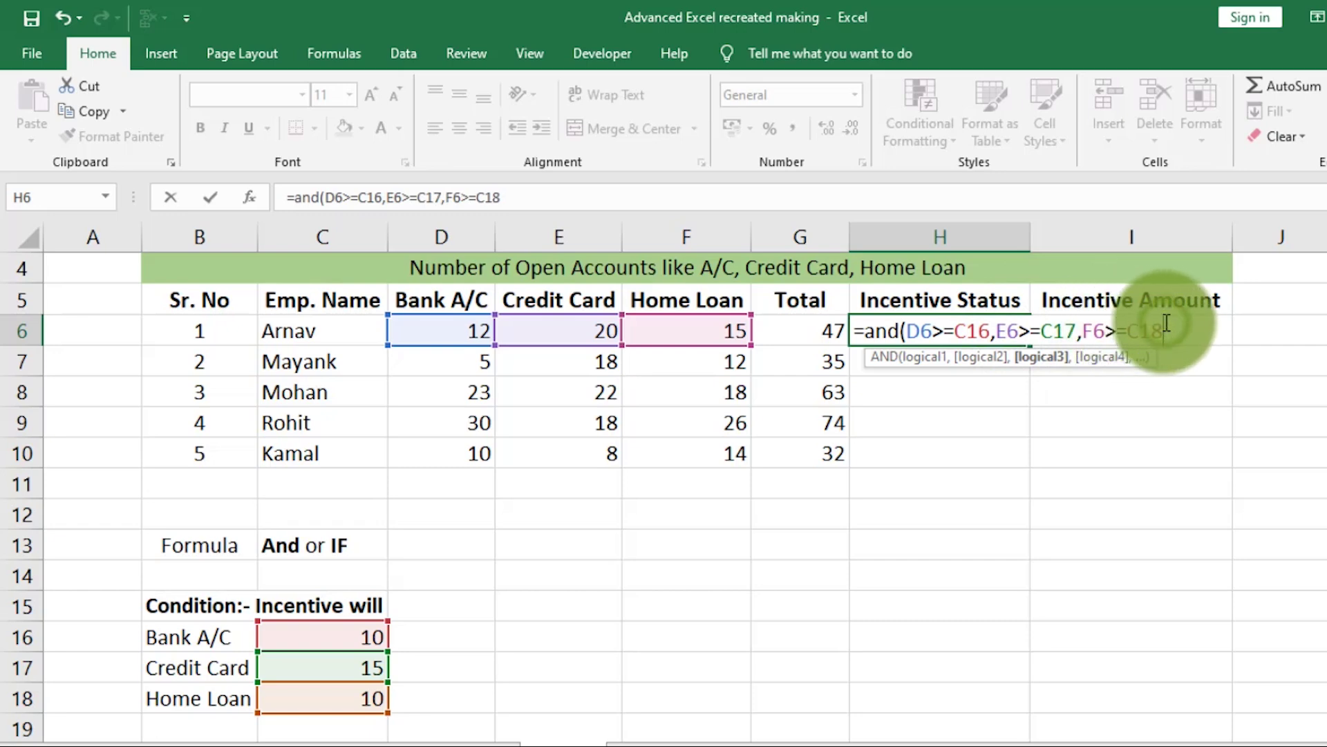
pyautogui.write(')')
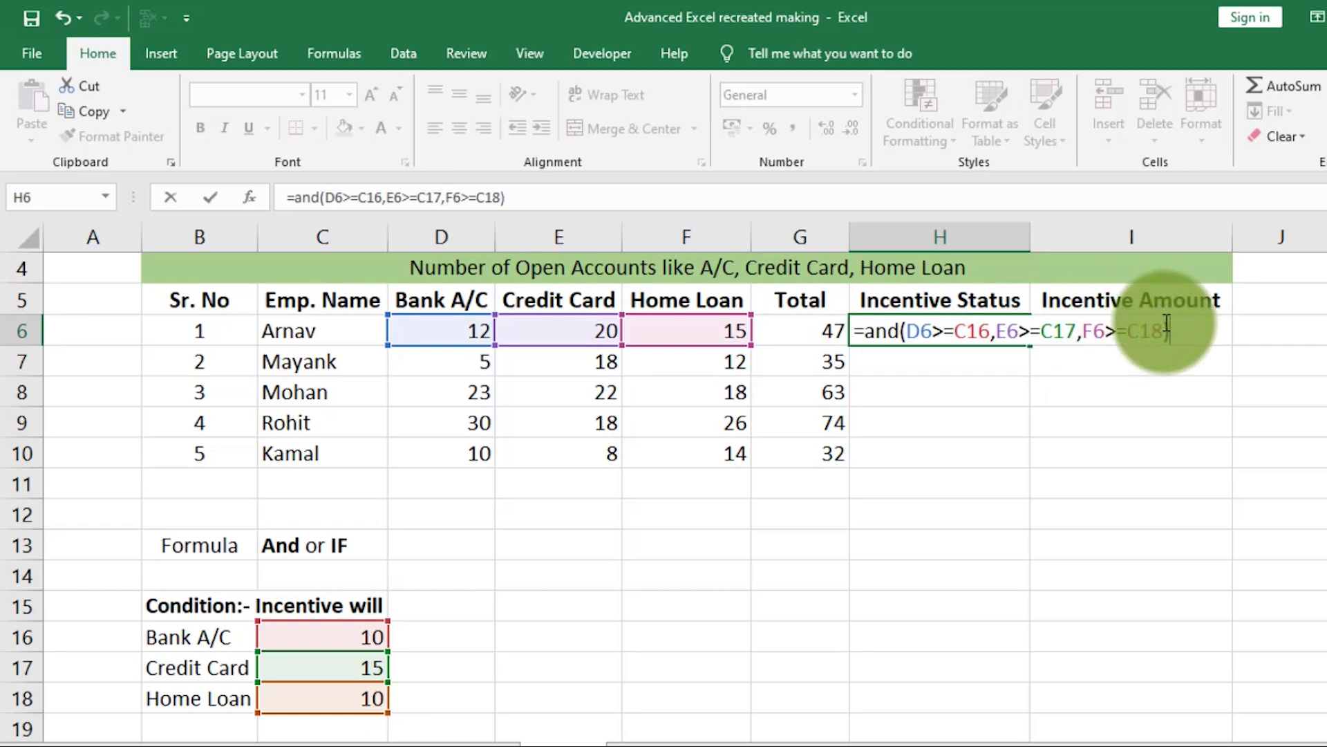
# - Check the three conditions in the AND formula against their referenced cells and enter the formula in H6
pyautogui.click(920, 330)
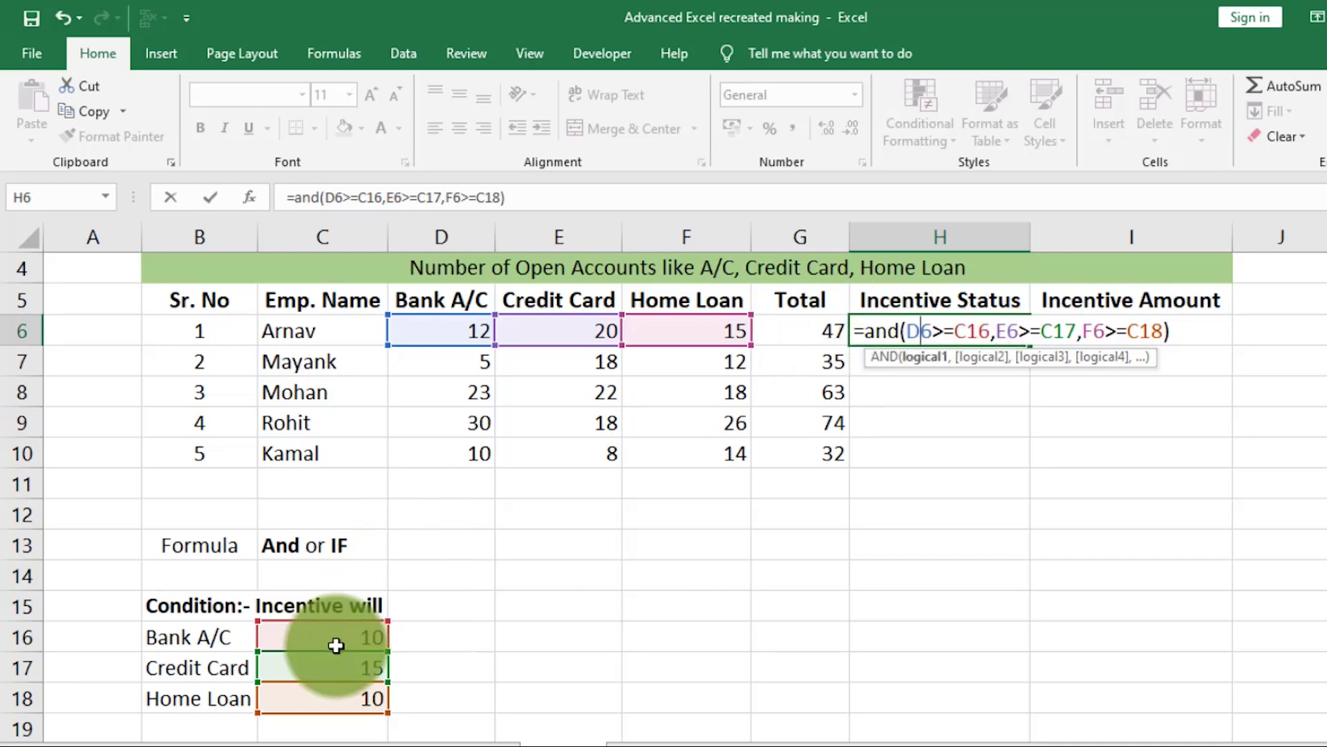
pyautogui.click(995, 358)
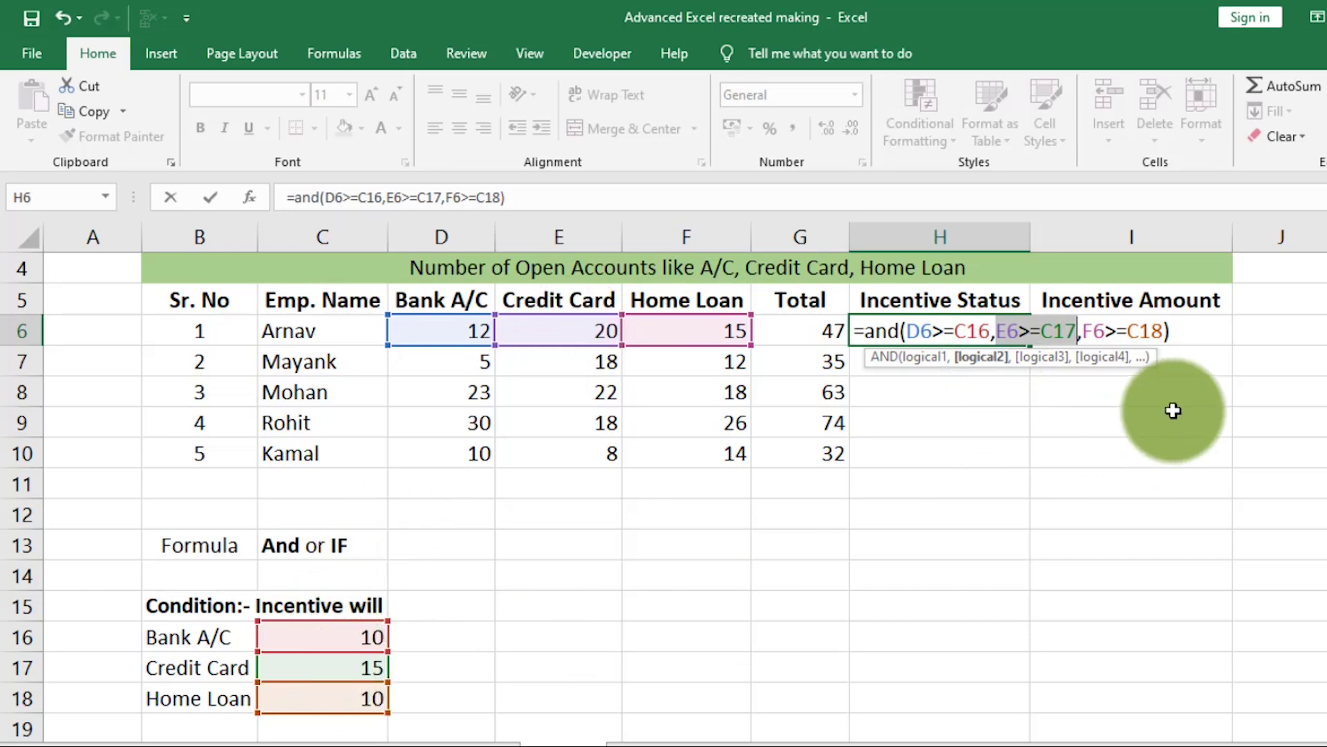
pyautogui.click(1100, 331)
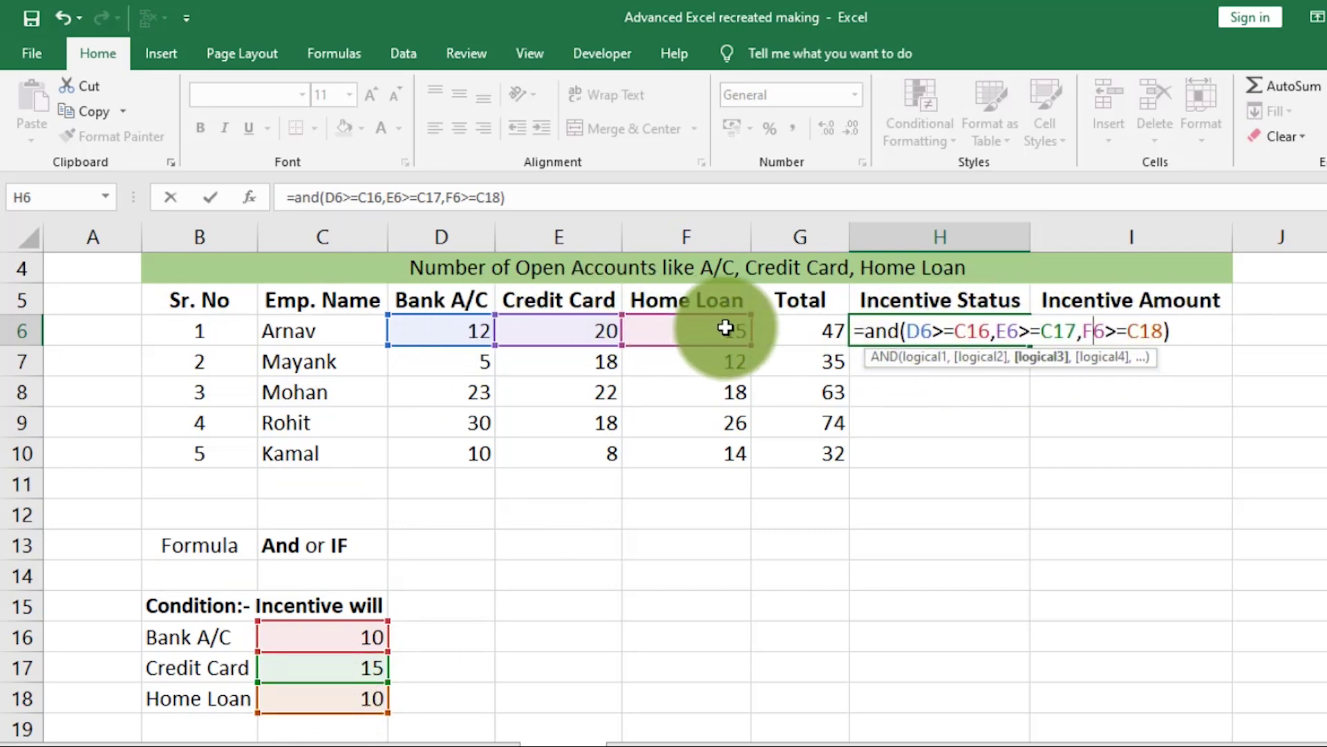
pyautogui.press('Return')
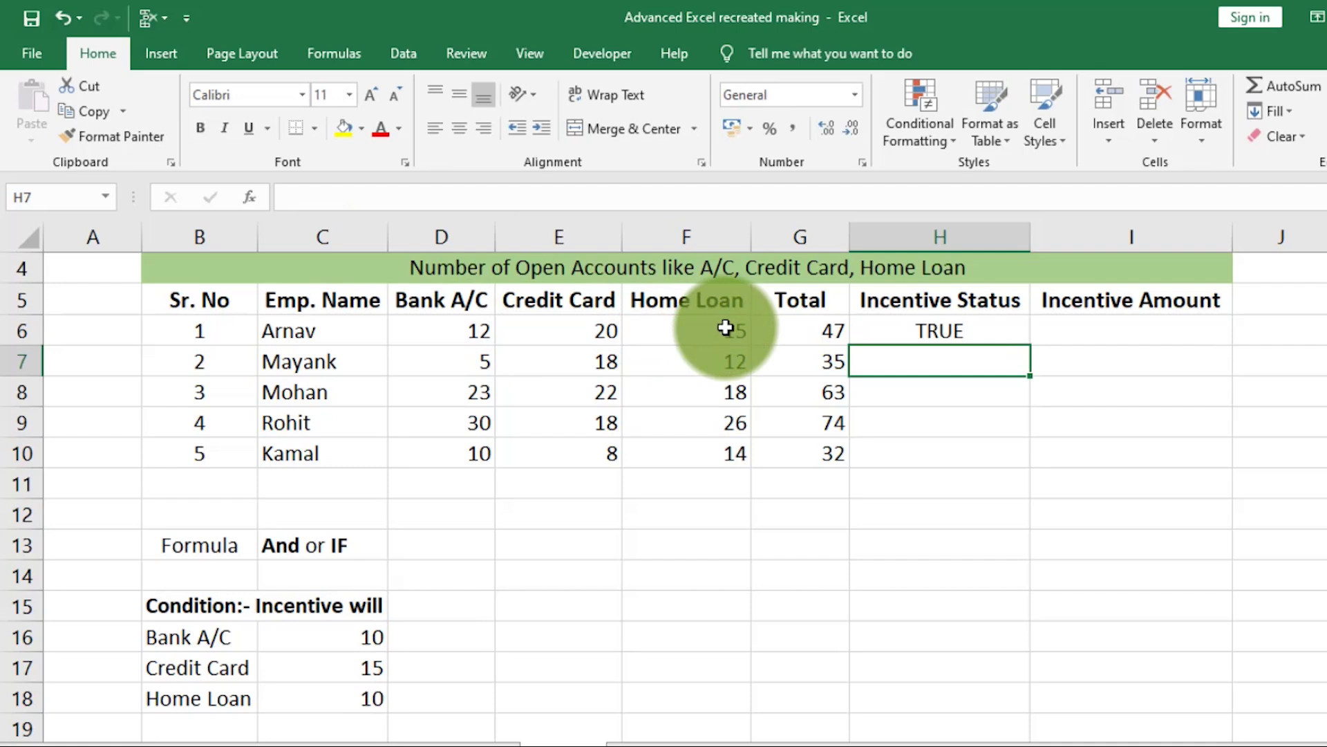
# - Compare the Bank A/C, Credit Card and Home Loan counts in row 6 with the required values in C16:C18
pyautogui.click(965, 333)
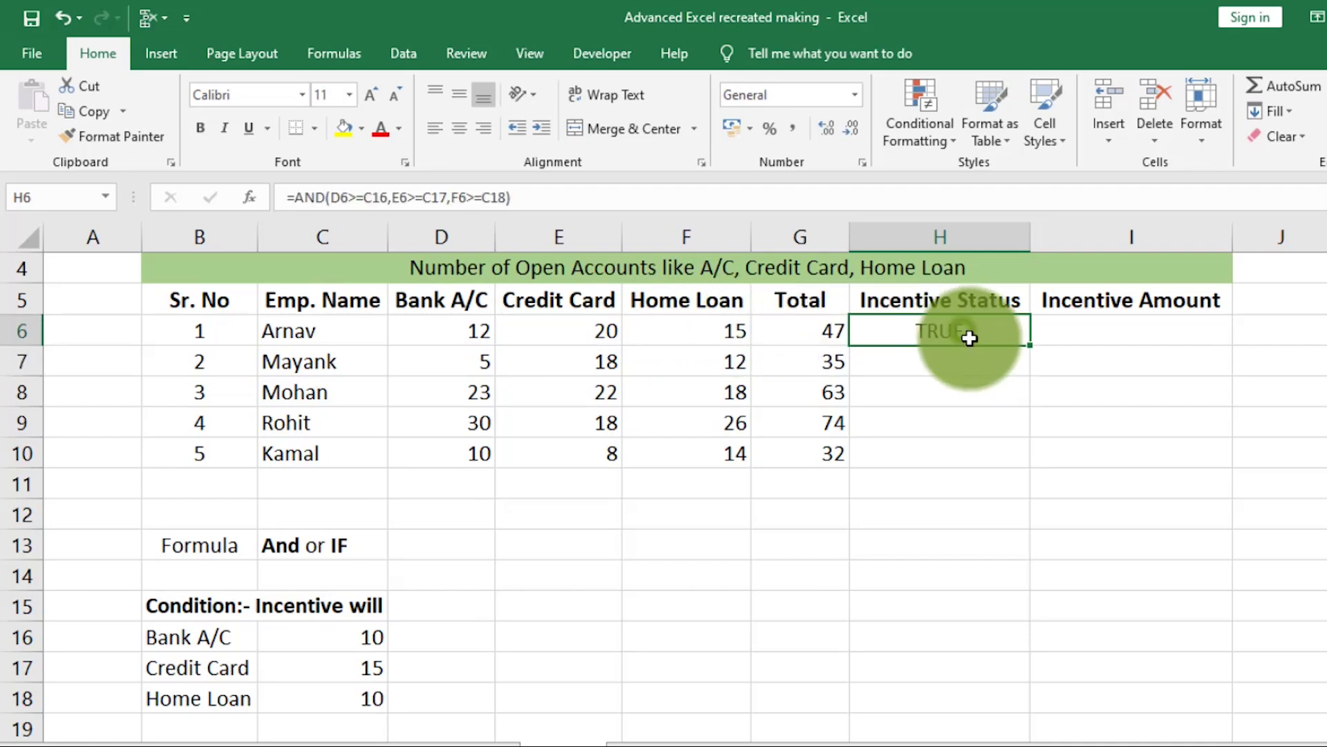
pyautogui.click(325, 634)
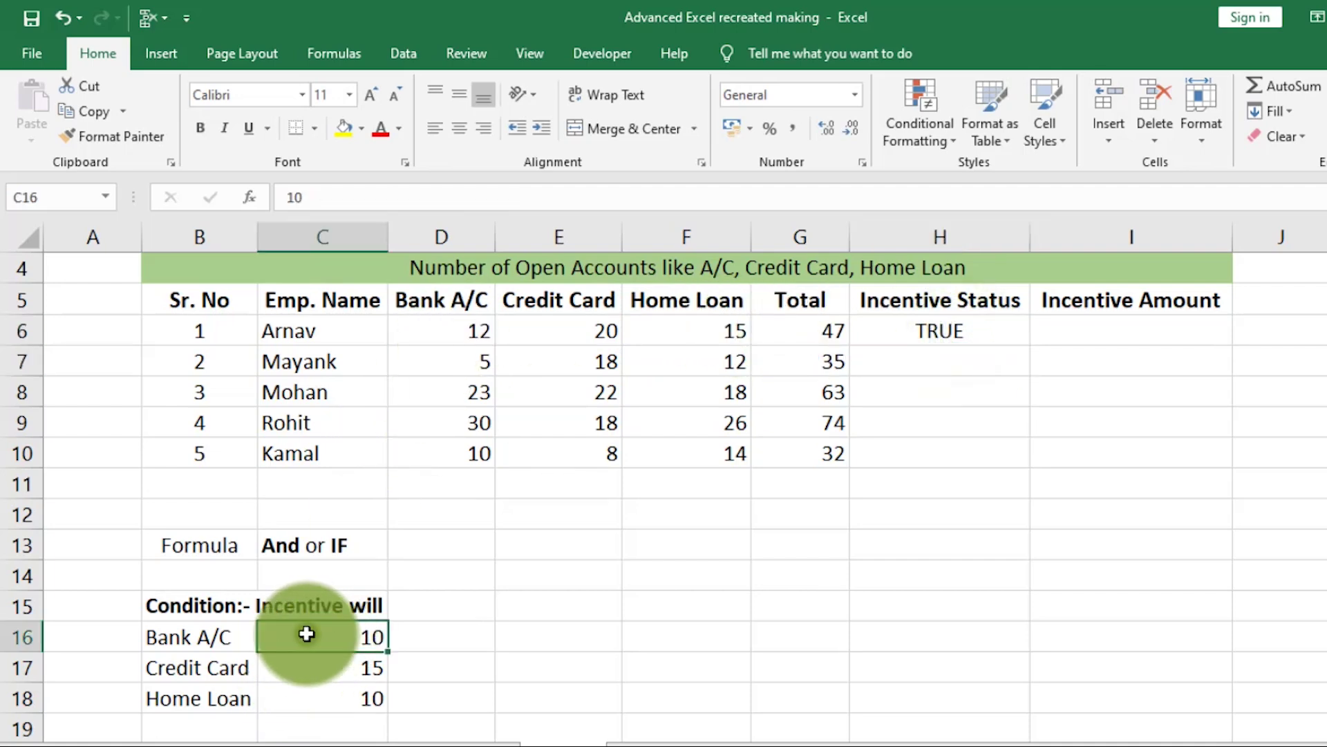
pyautogui.click(460, 334)
pyautogui.click(305, 663)
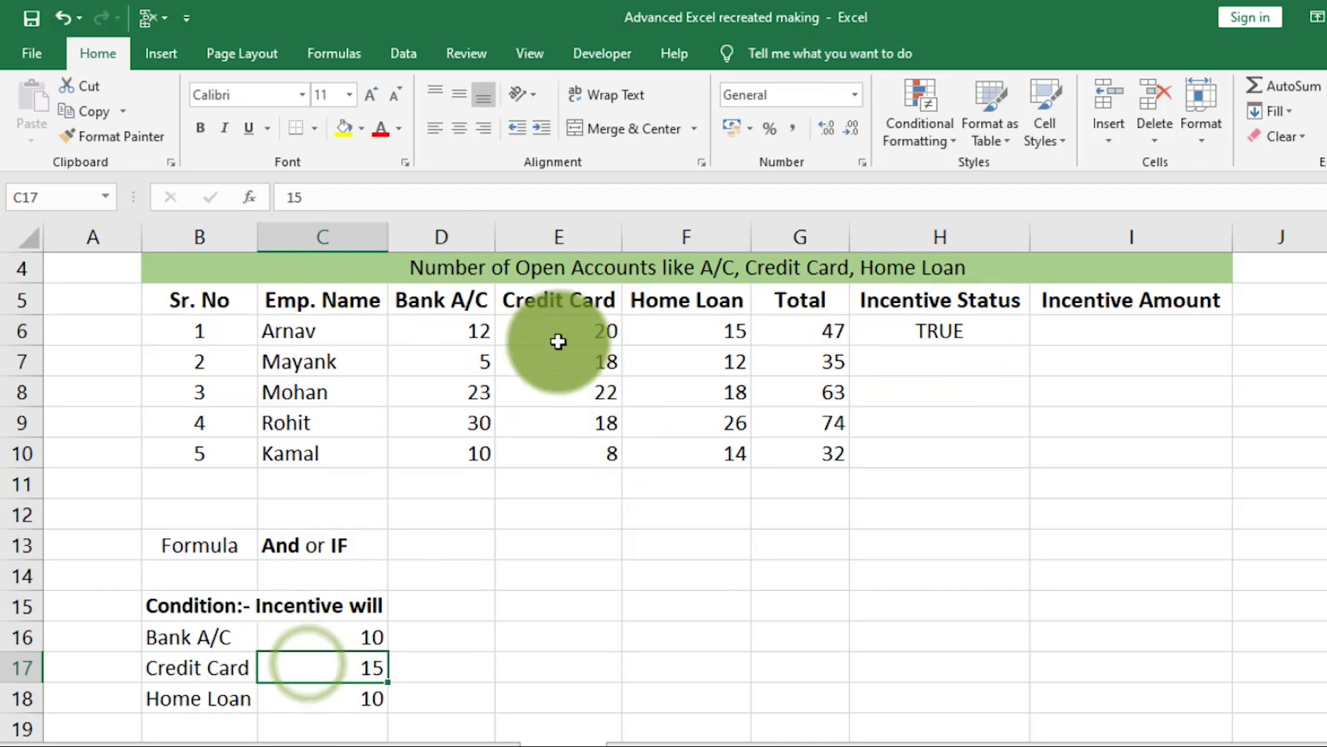
pyautogui.click(551, 335)
pyautogui.click(346, 701)
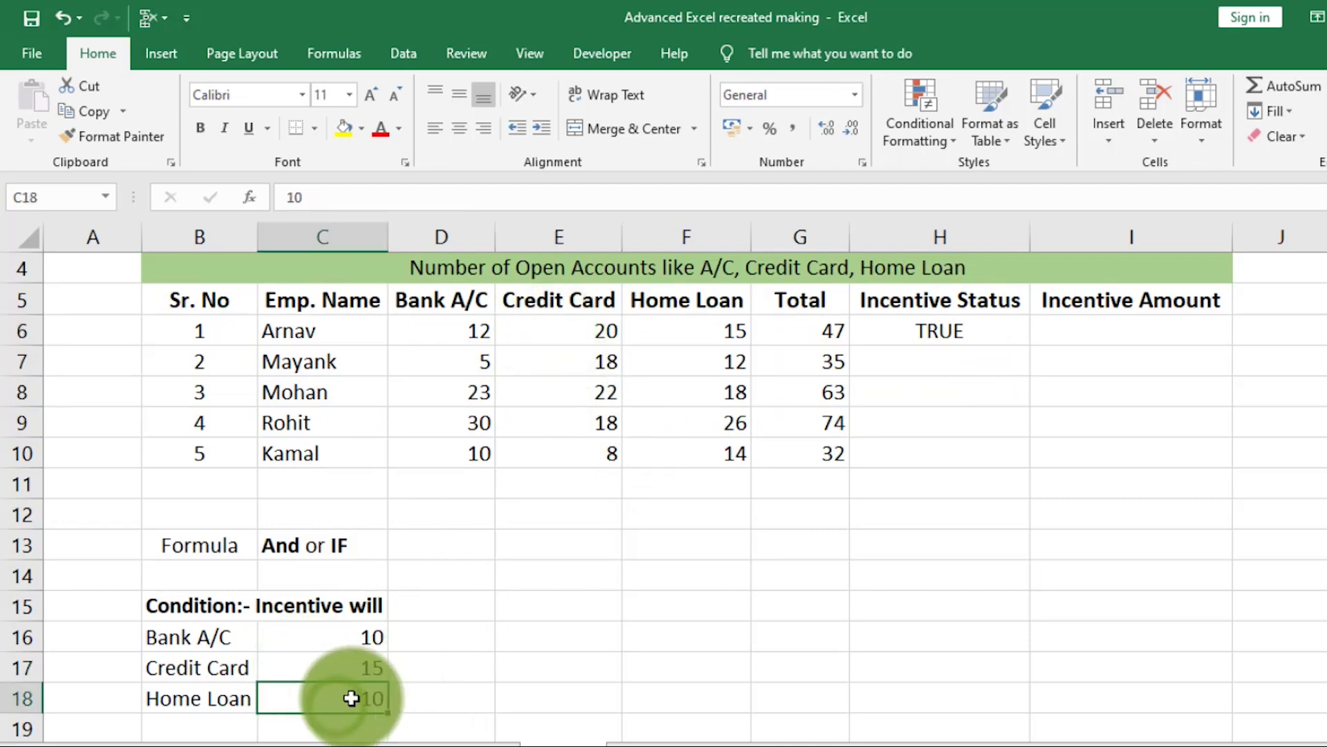
pyautogui.click(697, 335)
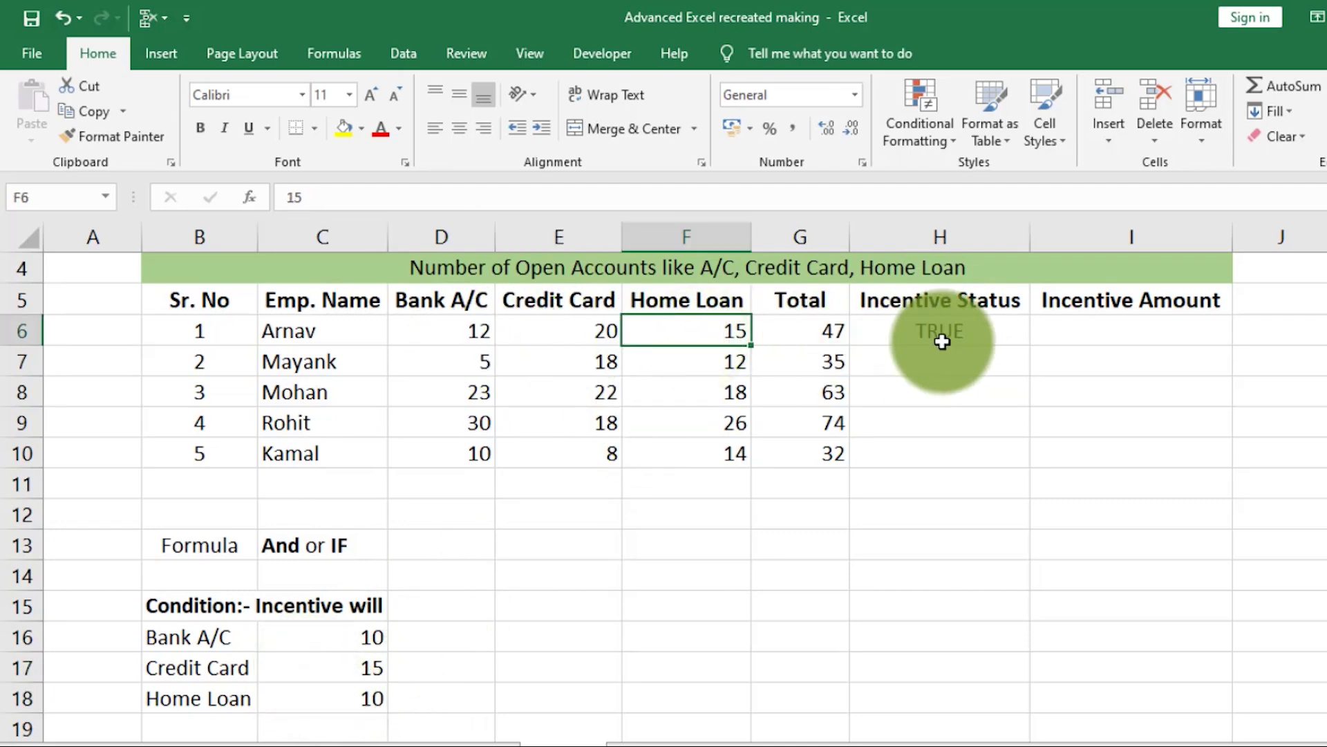
# - Fill the AND formula from H6 down to H10 and inspect the copy in H7
pyautogui.click(941, 333)
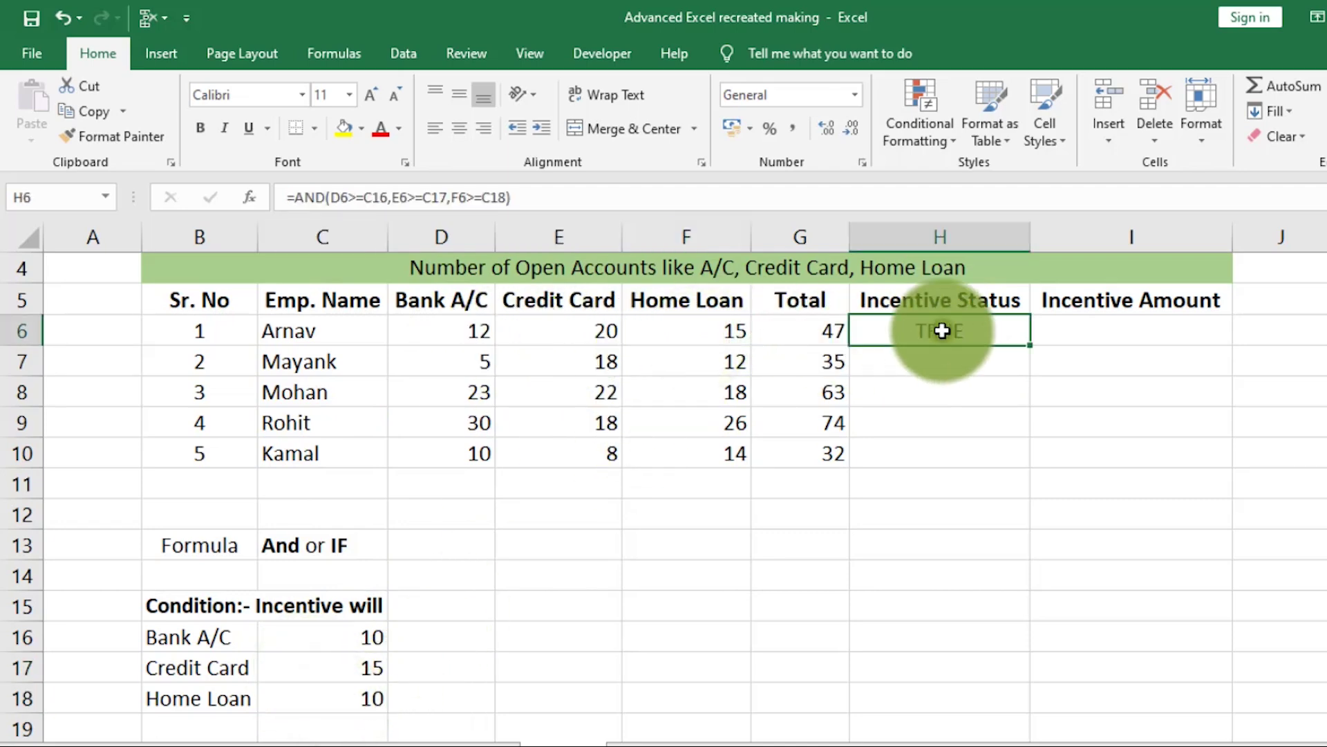
pyautogui.doubleClick(1033, 347)
pyautogui.click(928, 361)
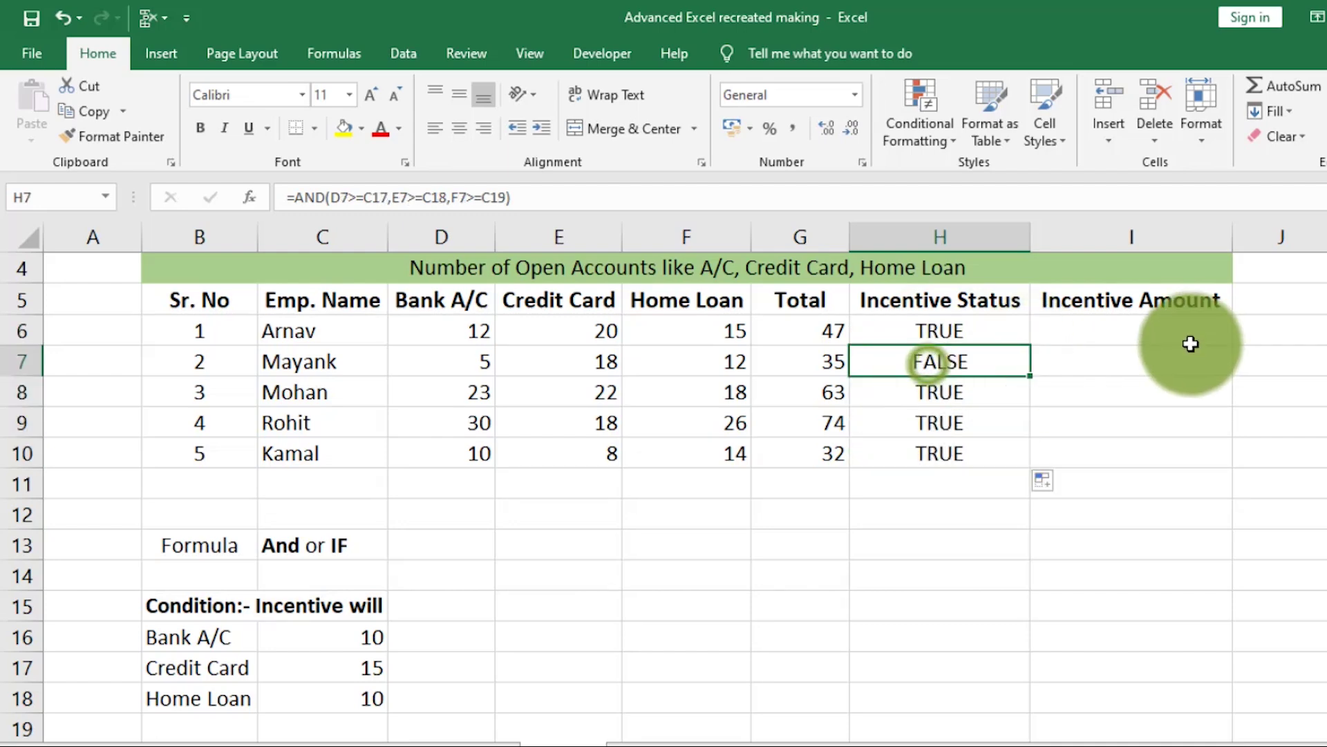
# - Compare row 7's account counts with the required values in C16:C18, then review the cell references of the AND formula in H6
pyautogui.click(468, 361)
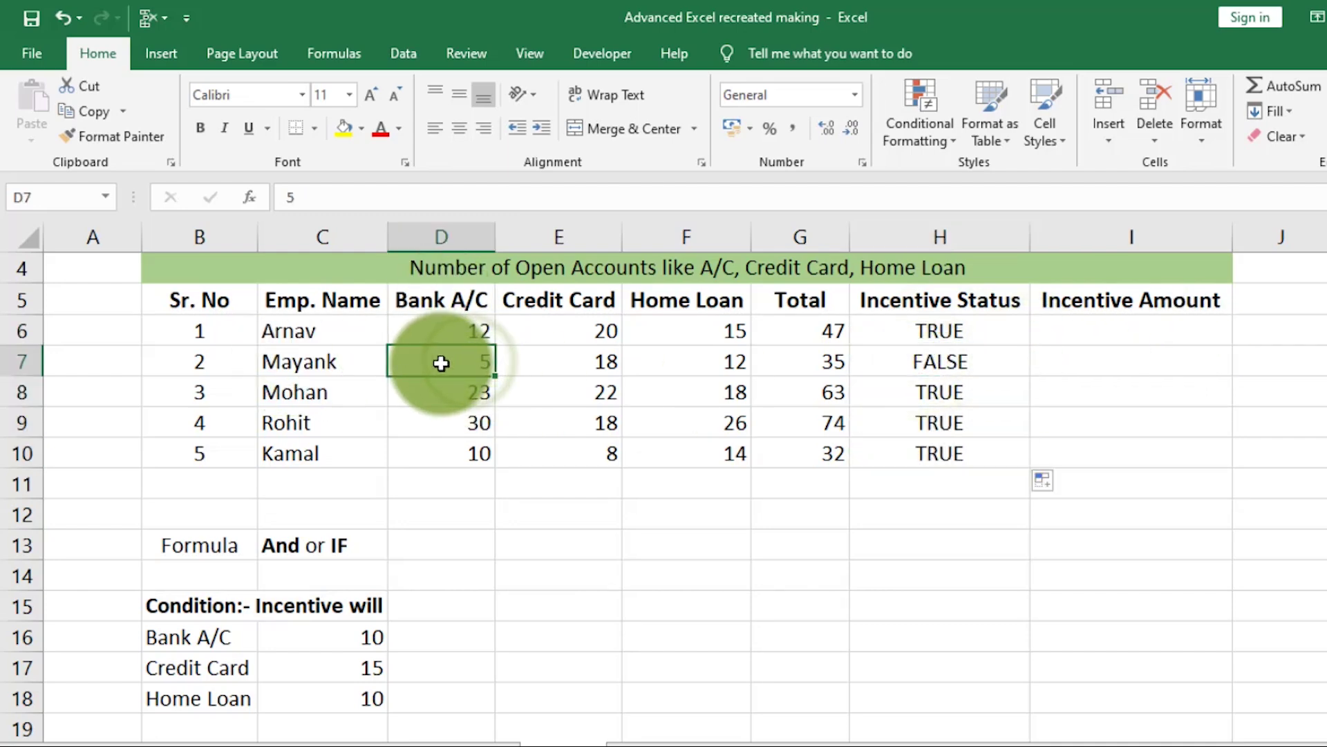
pyautogui.click(343, 633)
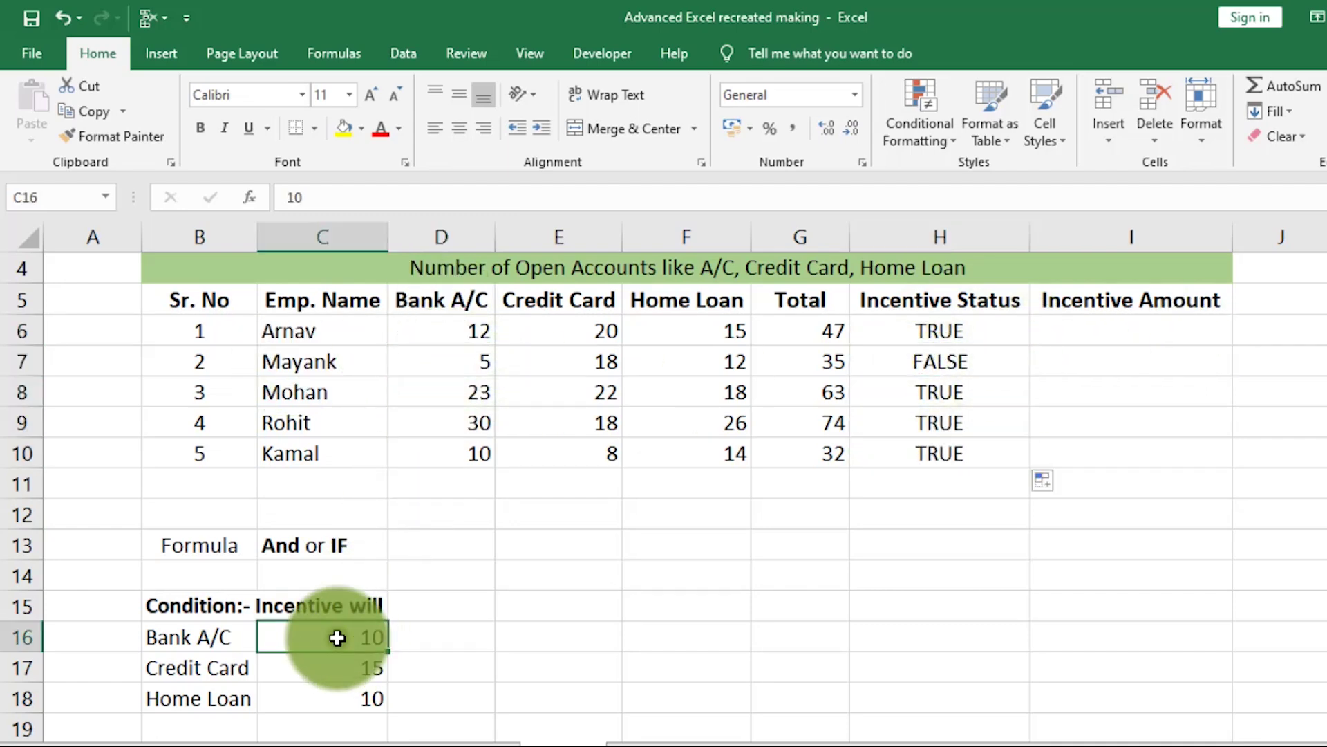
pyautogui.click(568, 370)
pyautogui.click(343, 671)
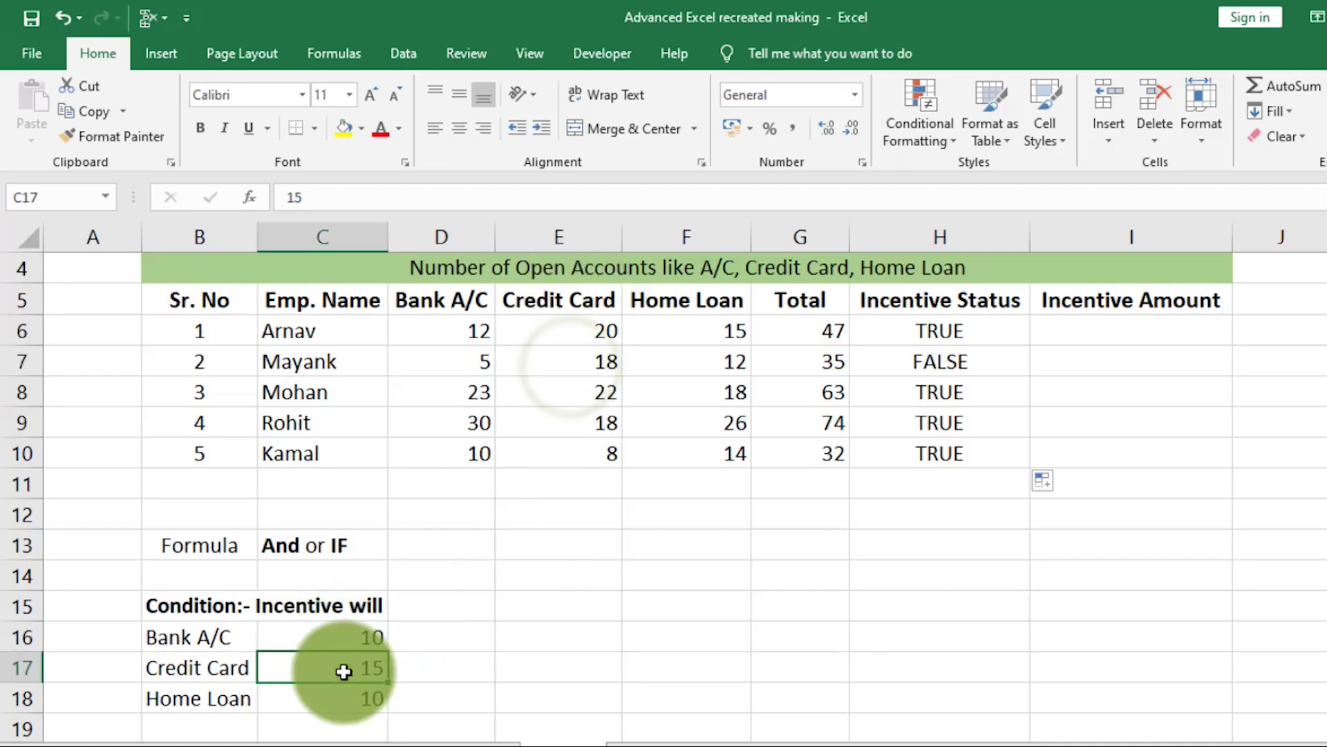
pyautogui.click(699, 367)
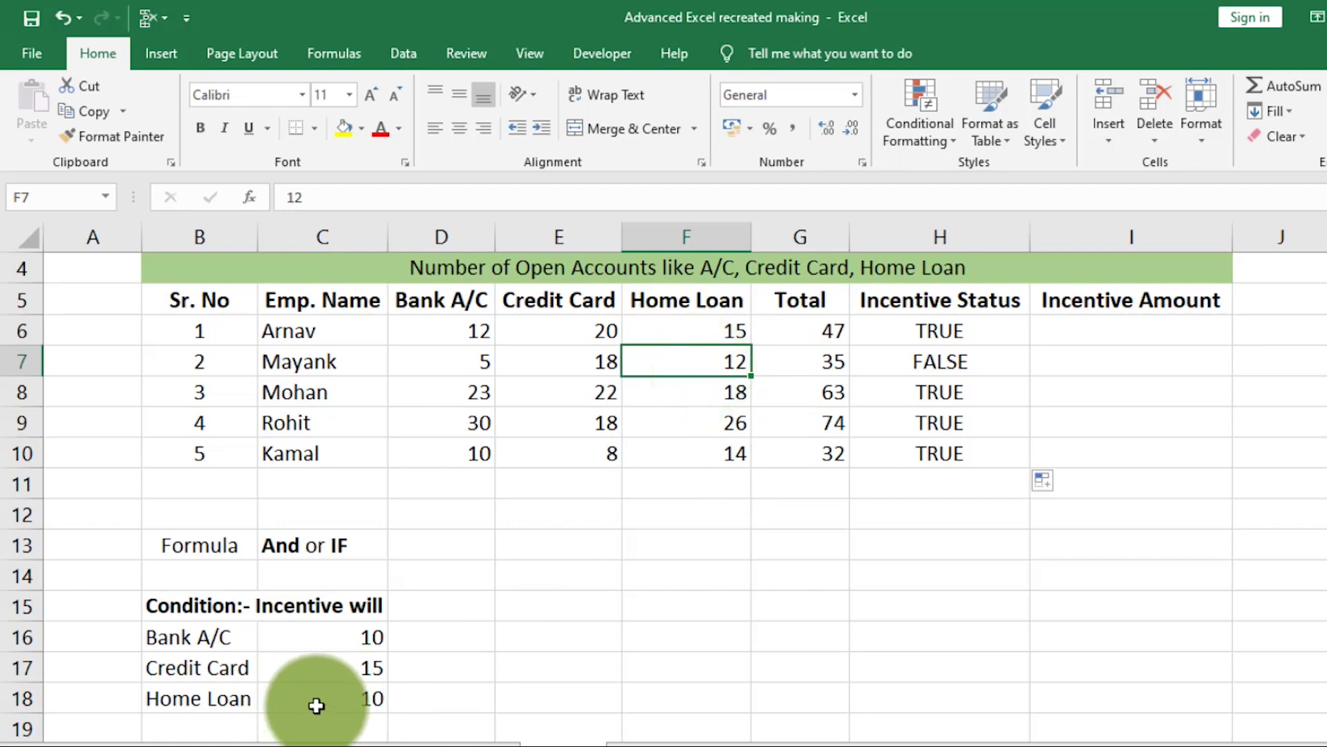
pyautogui.click(472, 372)
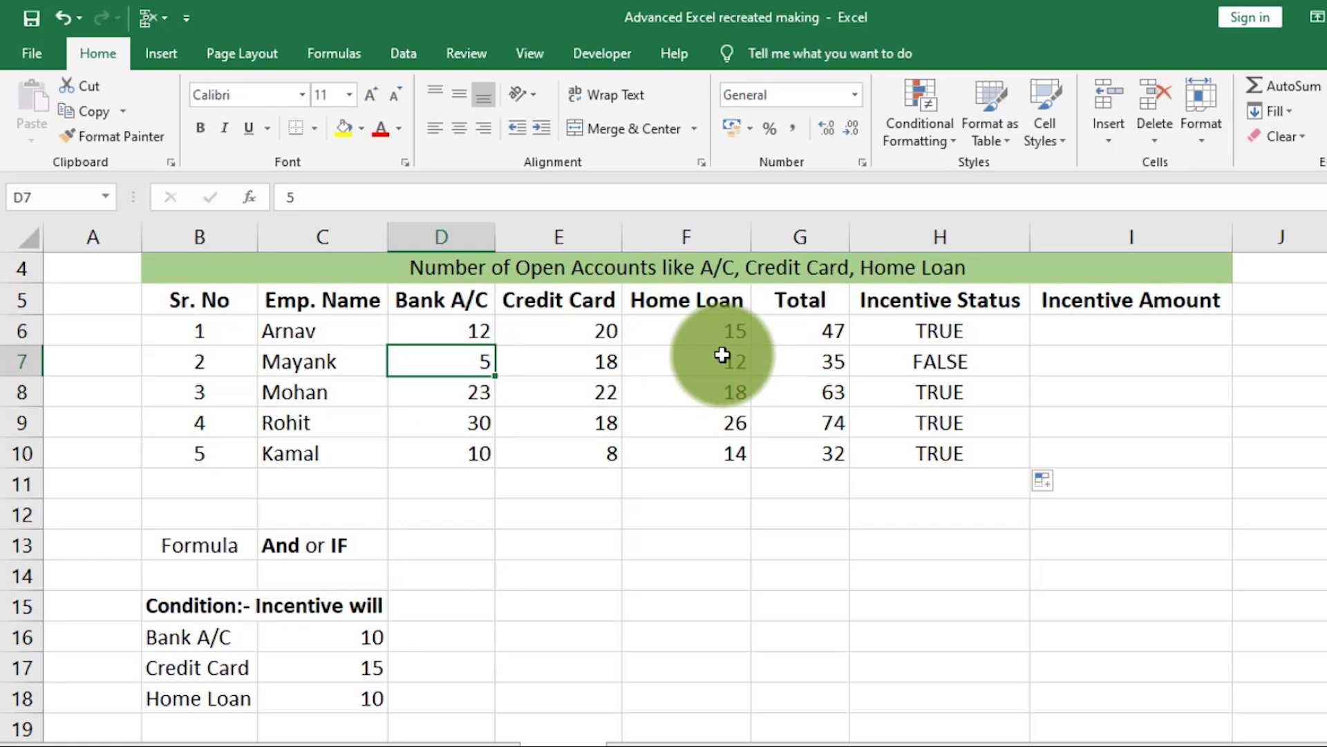
pyautogui.click(948, 365)
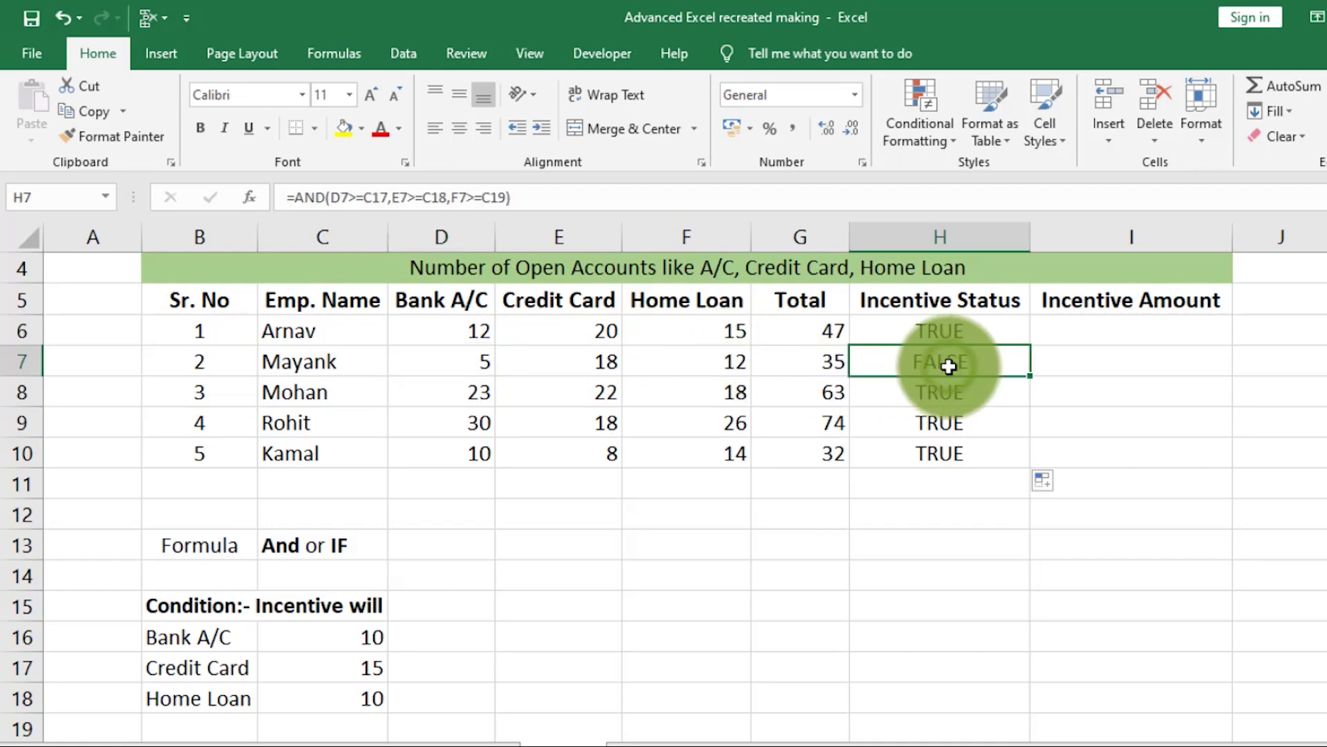
pyautogui.doubleClick(914, 333)
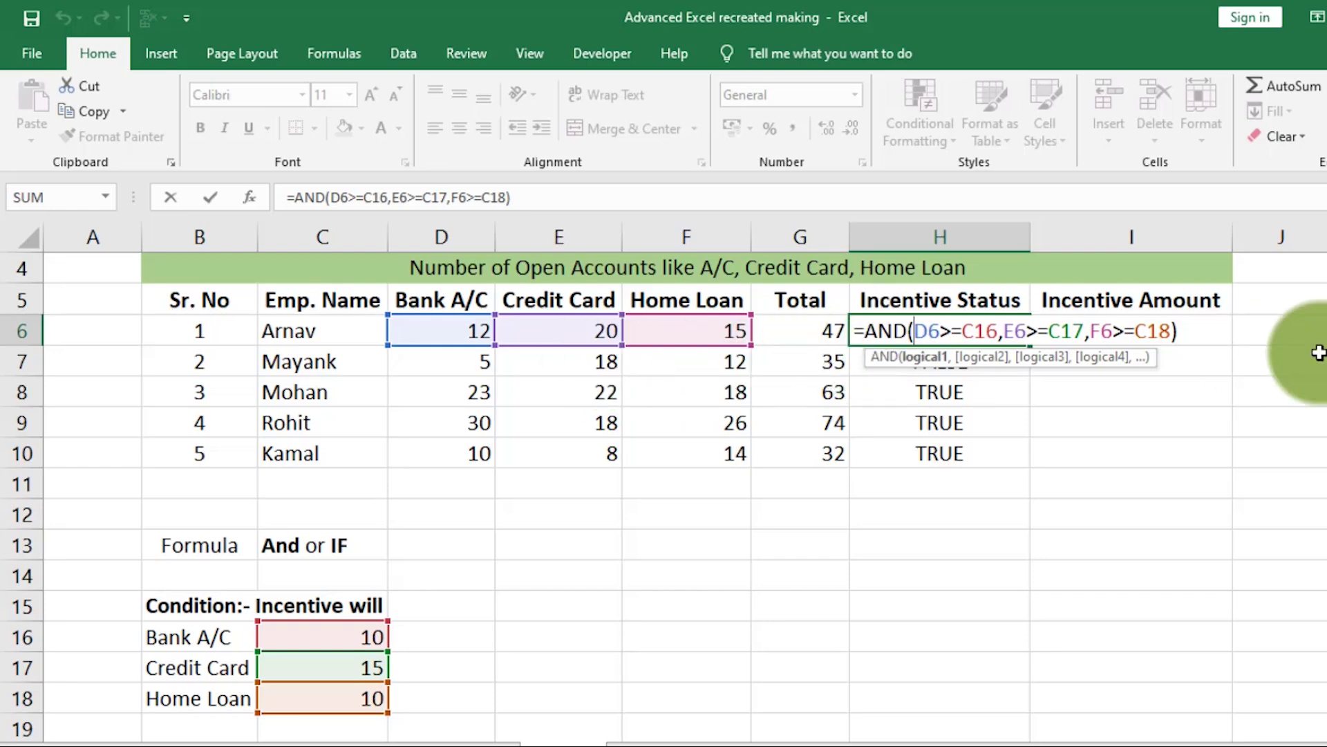
pyautogui.press('Return')
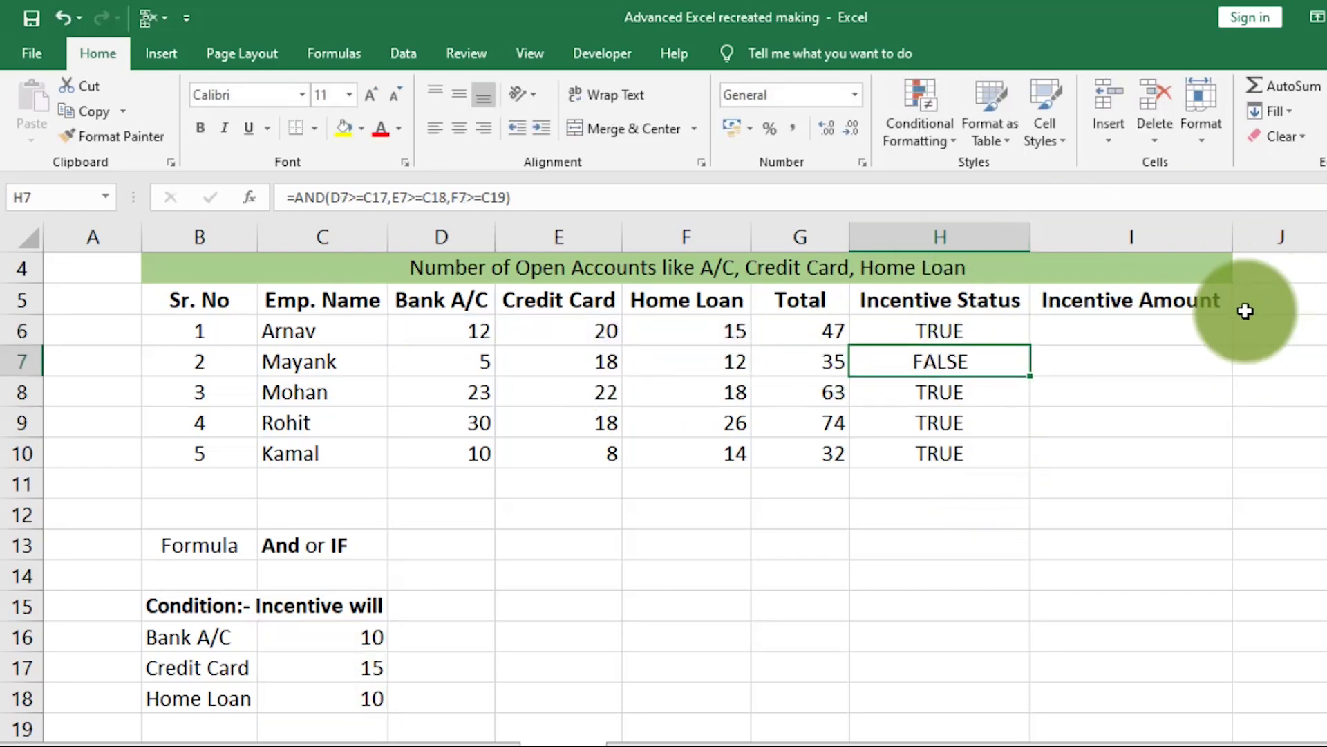
# - Enter an IF formula in I6 that returns 5000 when H6 equals TRUE and 0 otherwise
pyautogui.click(1141, 325)
pyautogui.write('=i')
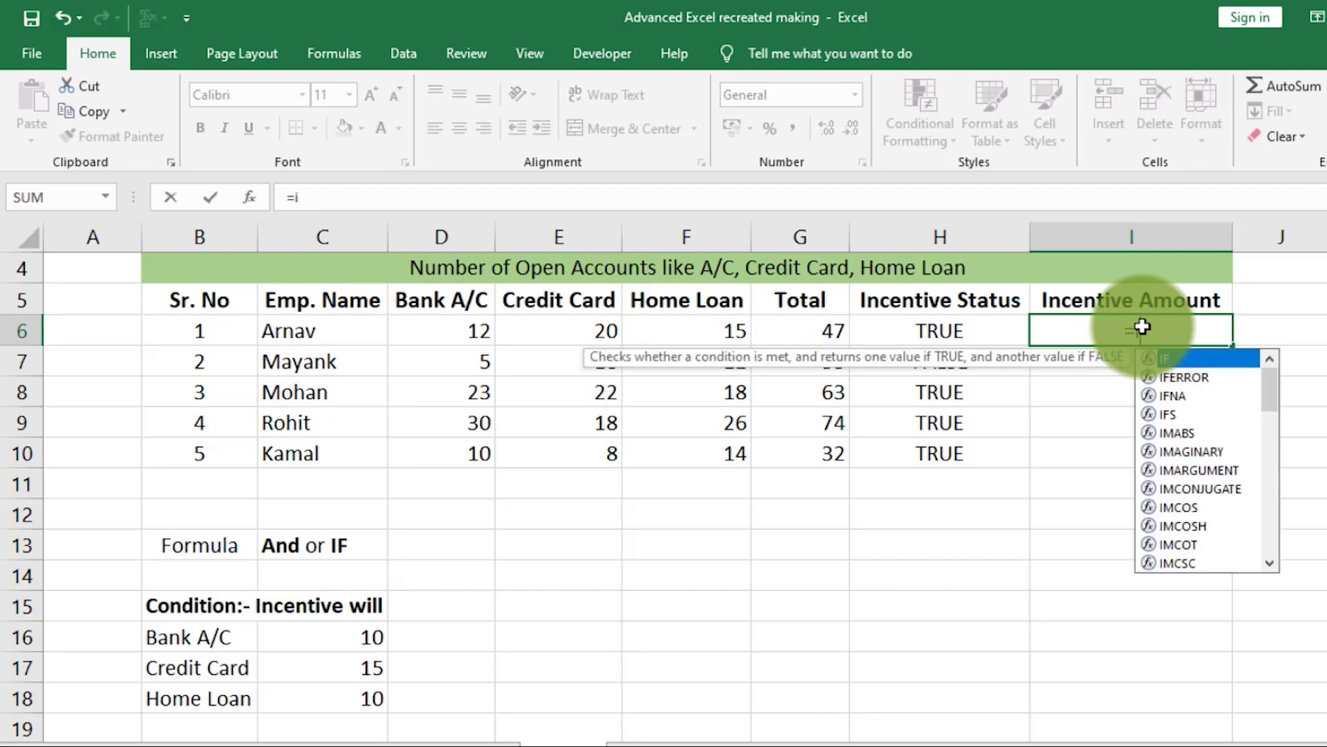
pyautogui.write('f(')
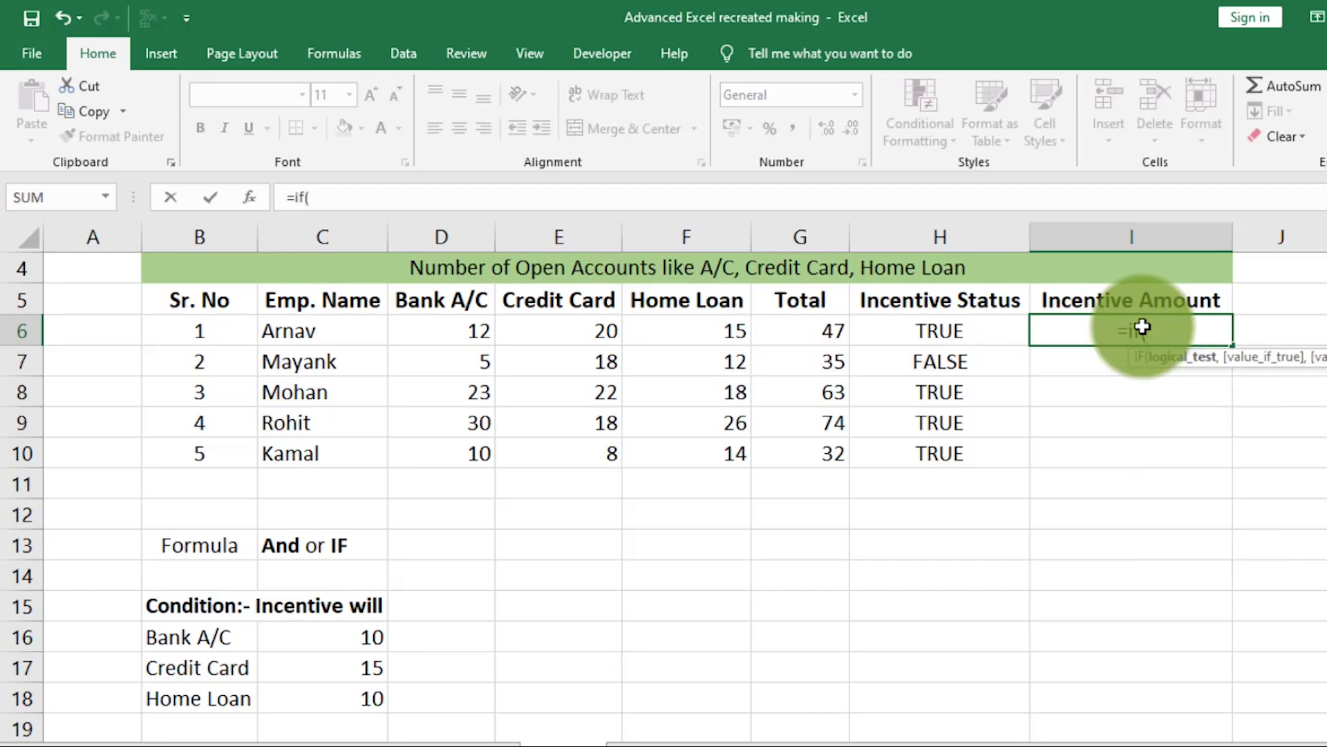
pyautogui.click(939, 330)
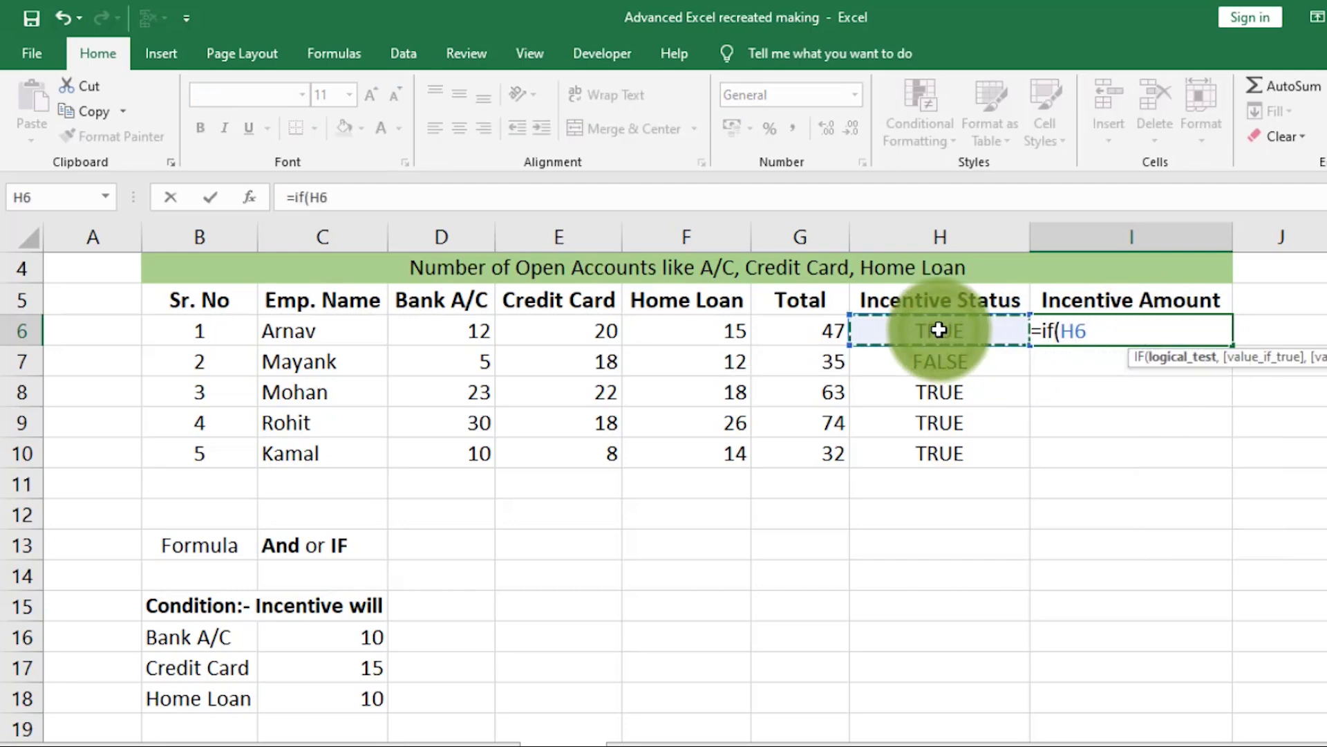
pyautogui.write('=t')
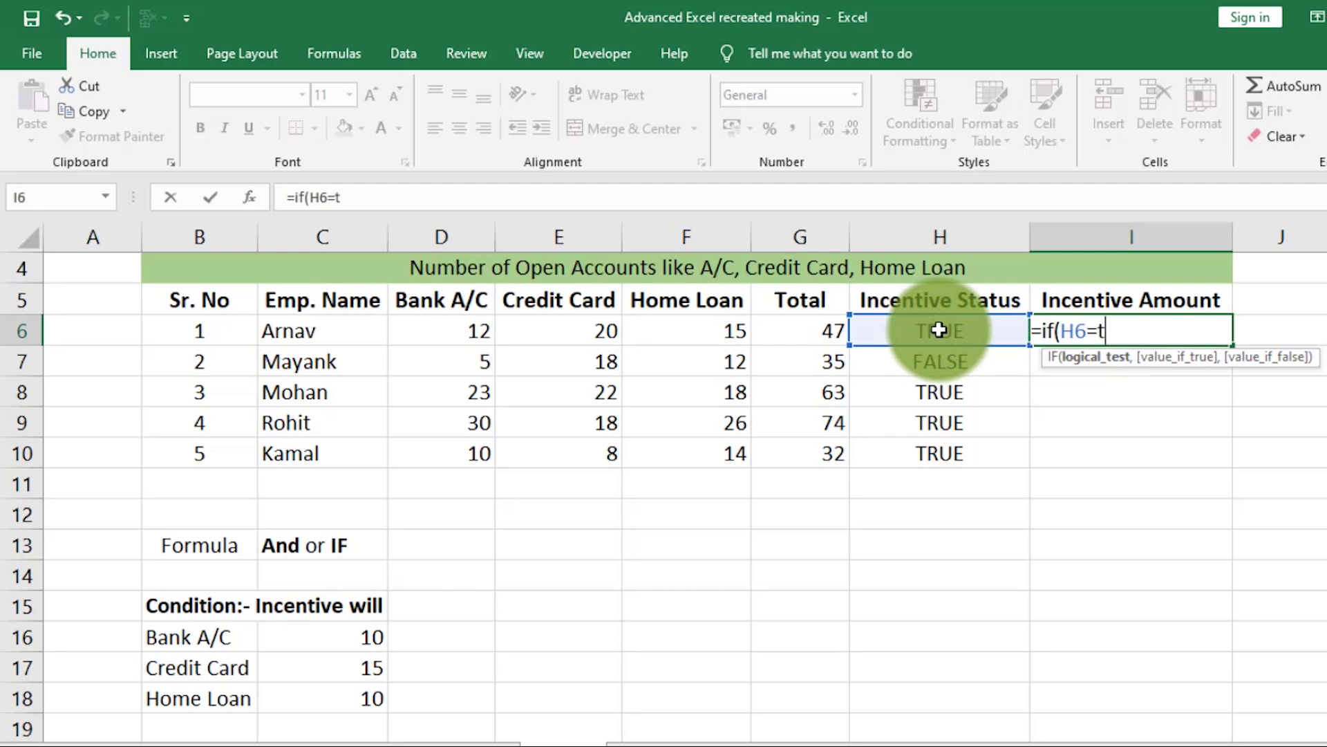
pyautogui.write('rue')
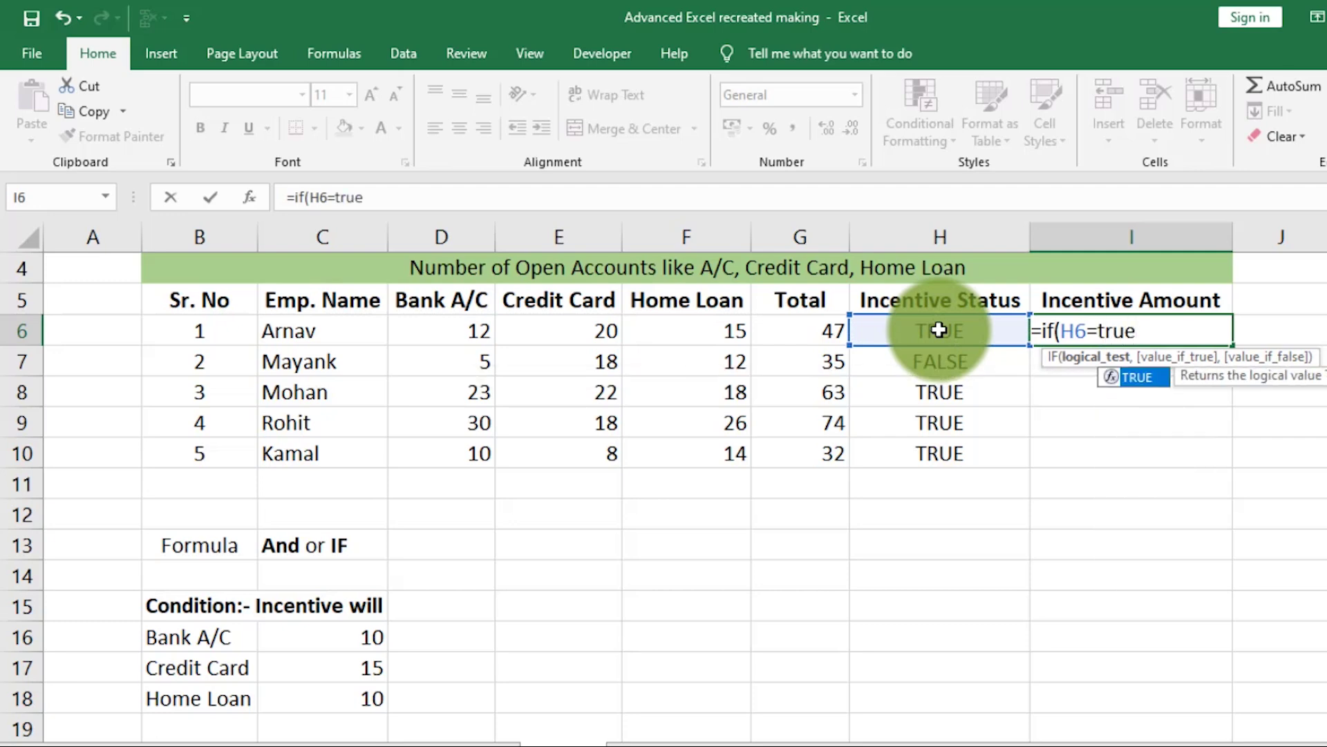
pyautogui.write(',')
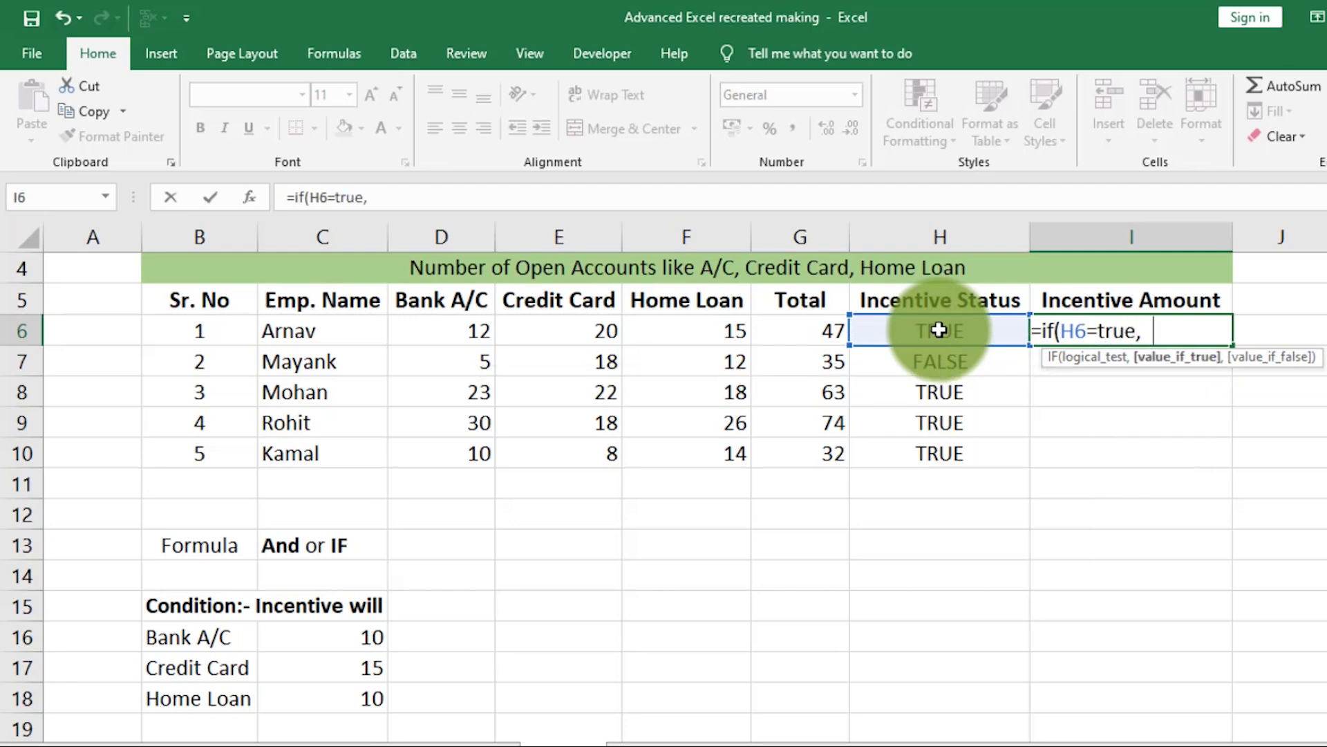
pyautogui.write('5000,')
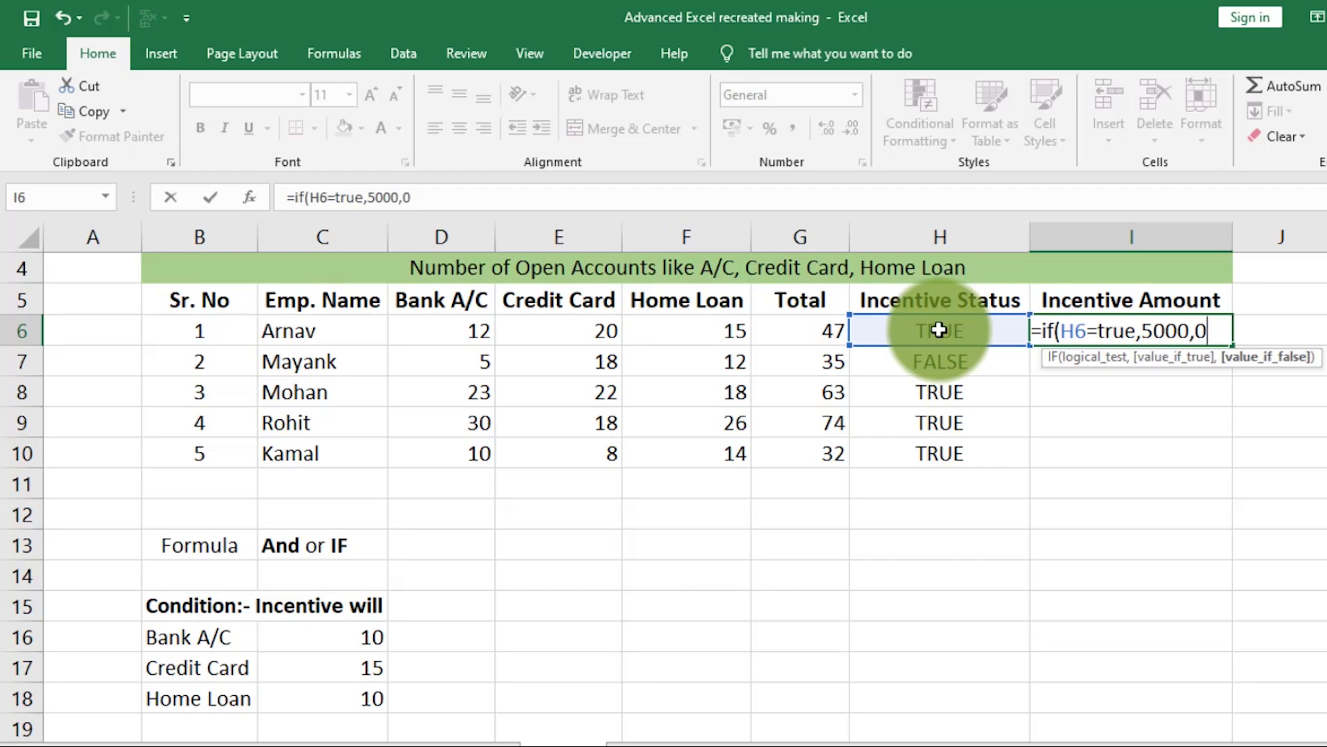
pyautogui.write('0)')
pyautogui.press('Return')
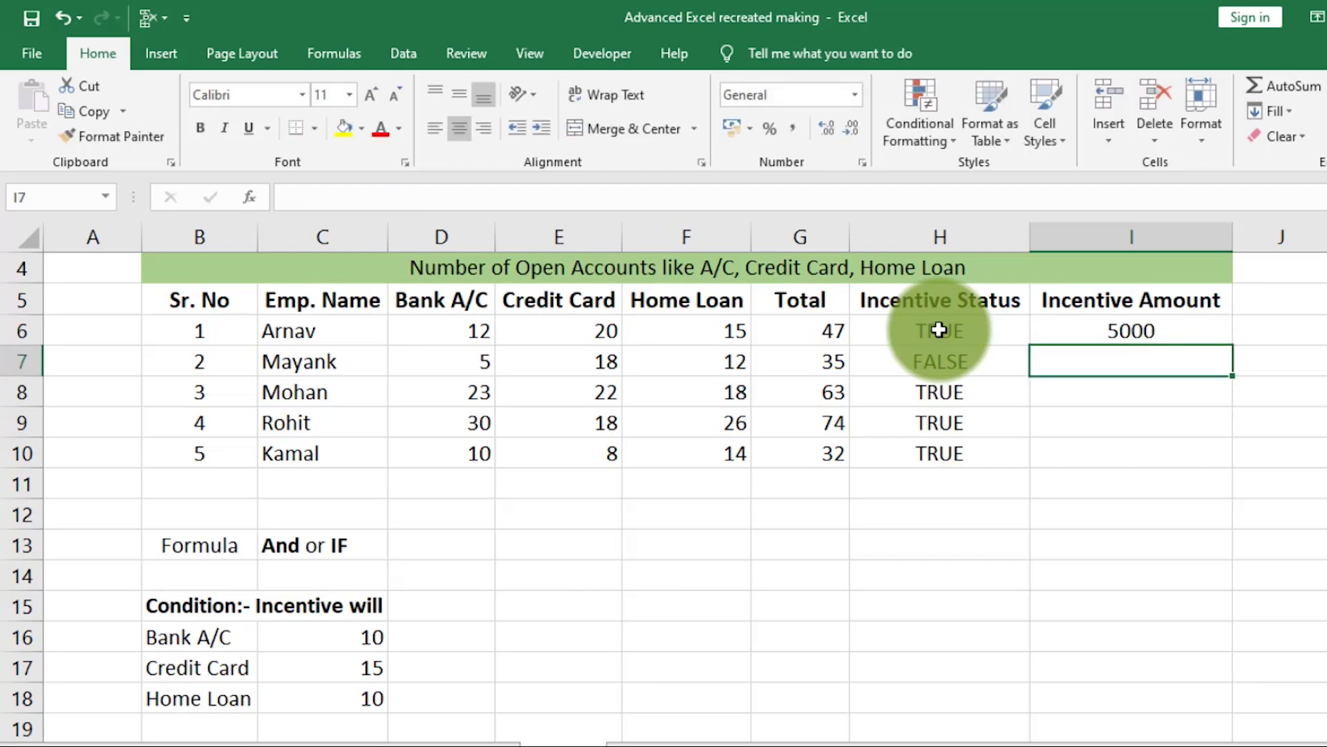
# - Fill the Incentive Amount formula from I6 down to I10
pyautogui.click(883, 332)
pyautogui.click(1083, 332)
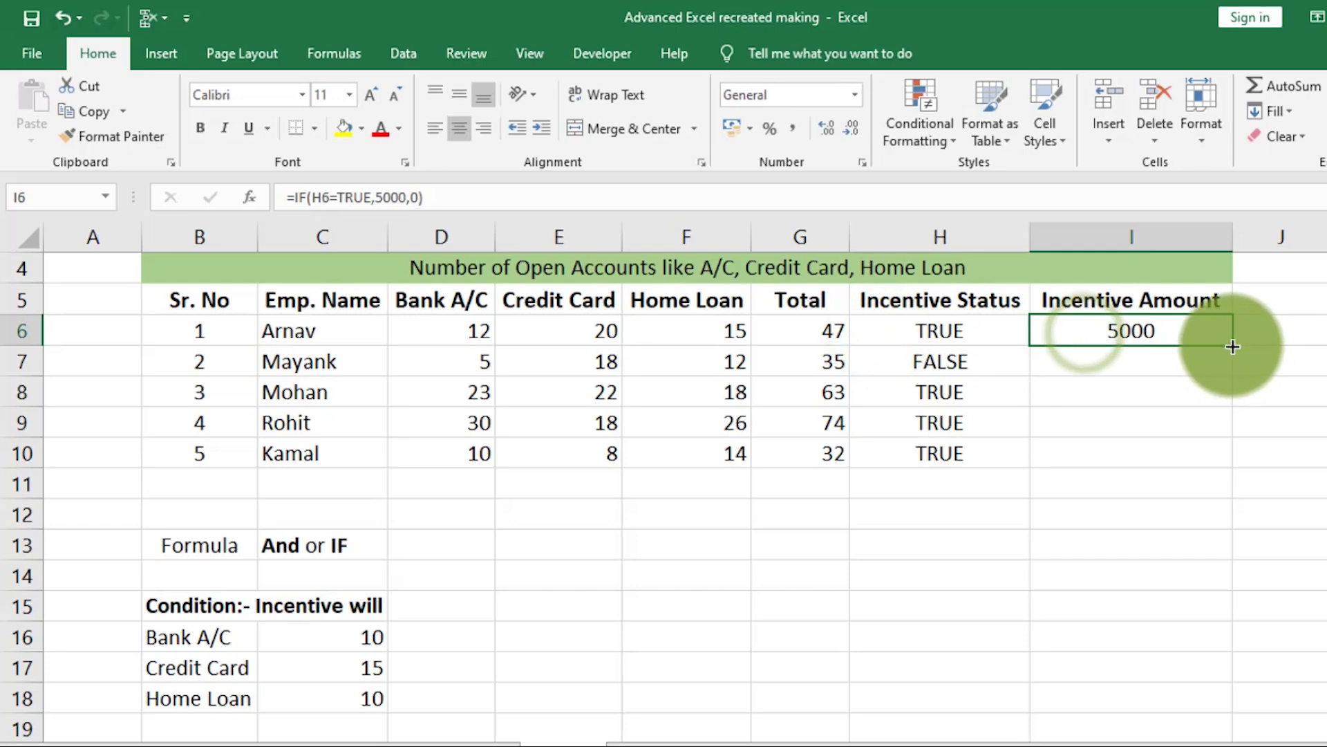
pyautogui.doubleClick(1233, 345)
# - Compare the incentive statuses in column H with the amounts in column I, then briefly revisit the Master and Visa handling charge sheet
pyautogui.click(968, 388)
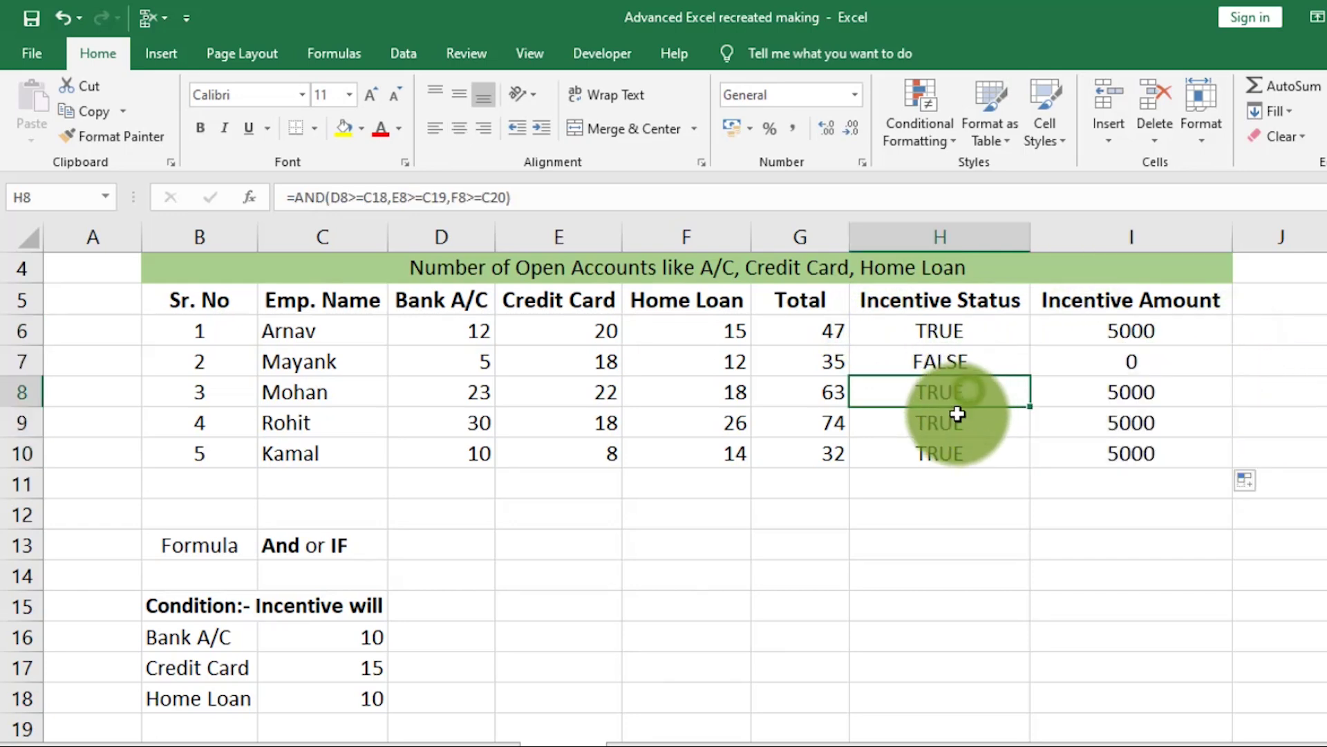
pyautogui.click(958, 421)
pyautogui.click(944, 453)
pyautogui.click(1110, 458)
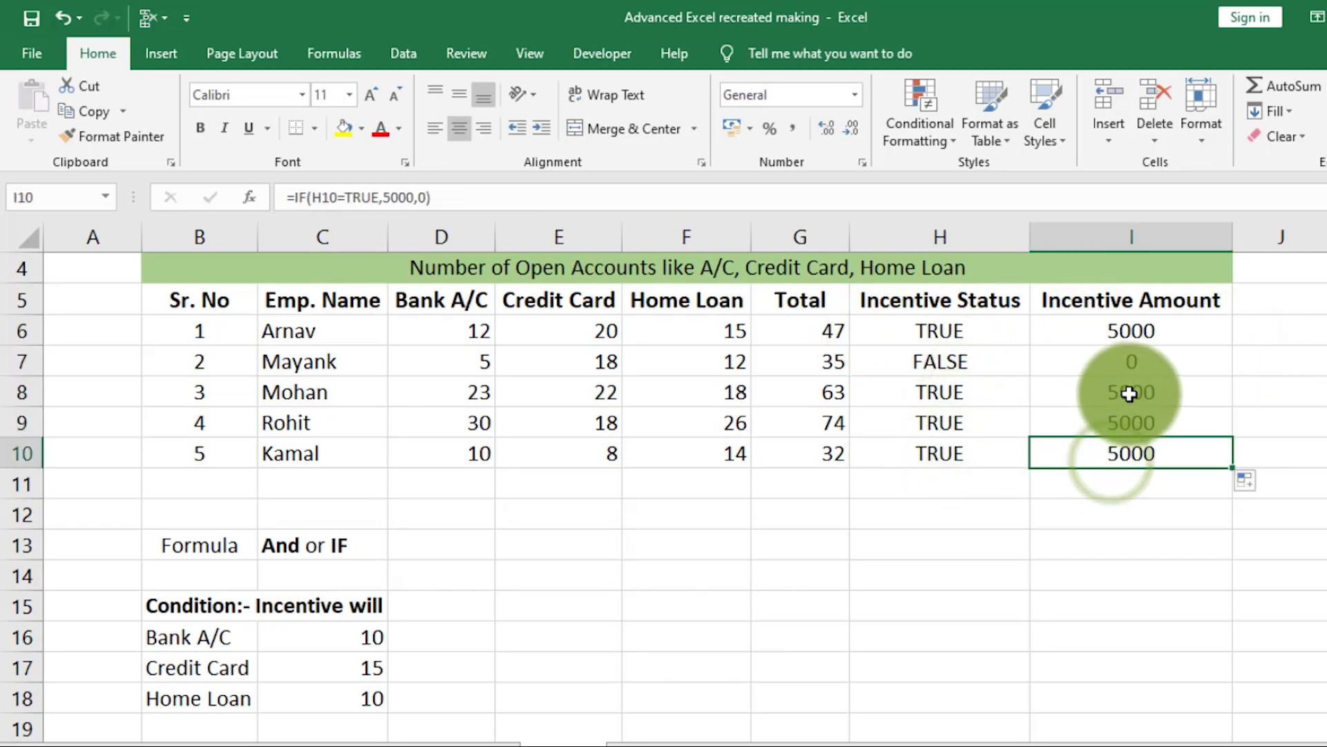
pyautogui.click(1129, 394)
pyautogui.click(1169, 359)
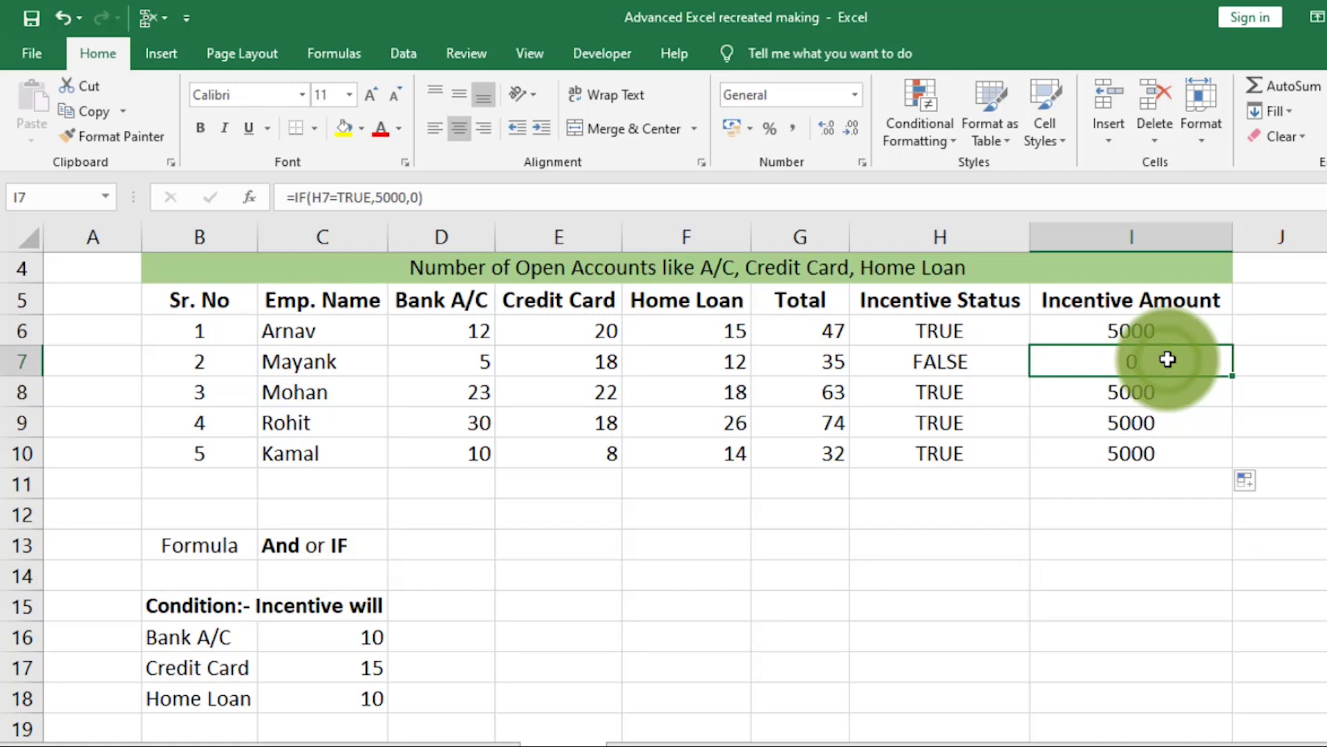
pyautogui.click(482, 745)
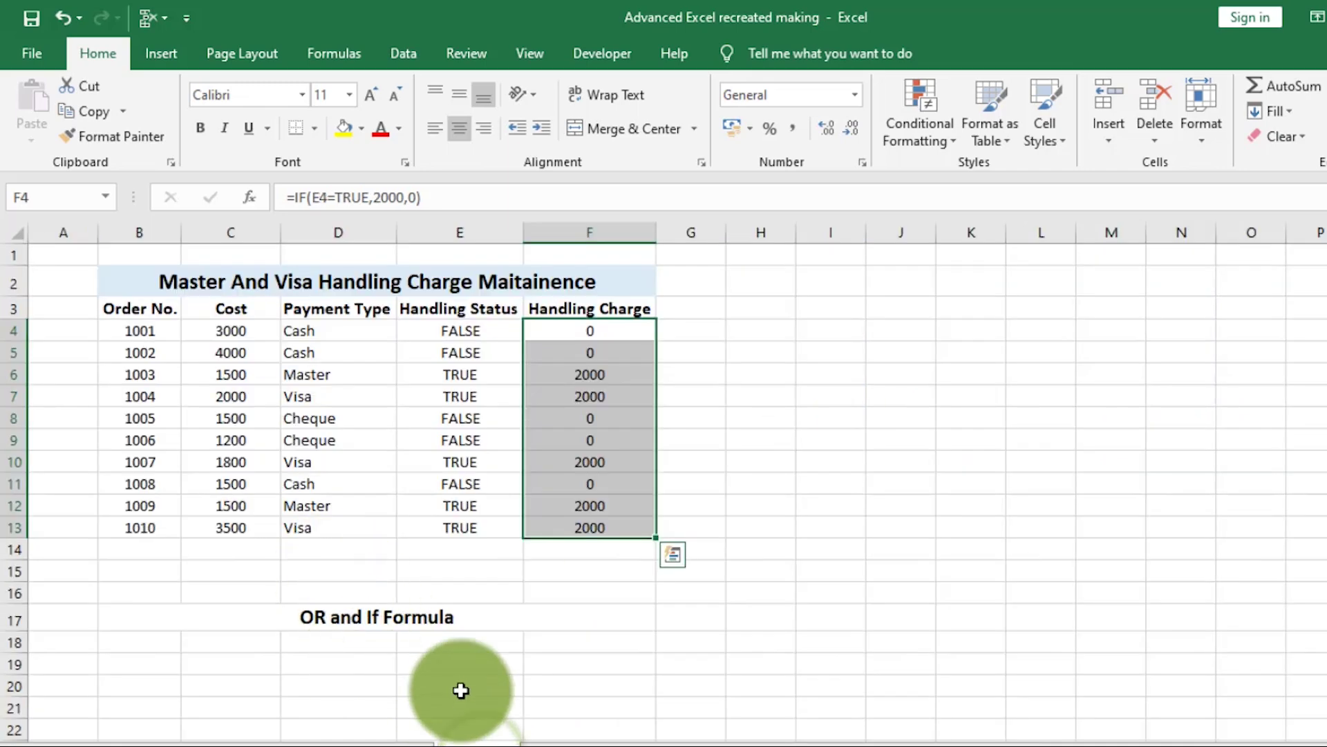
pyautogui.click(539, 744)
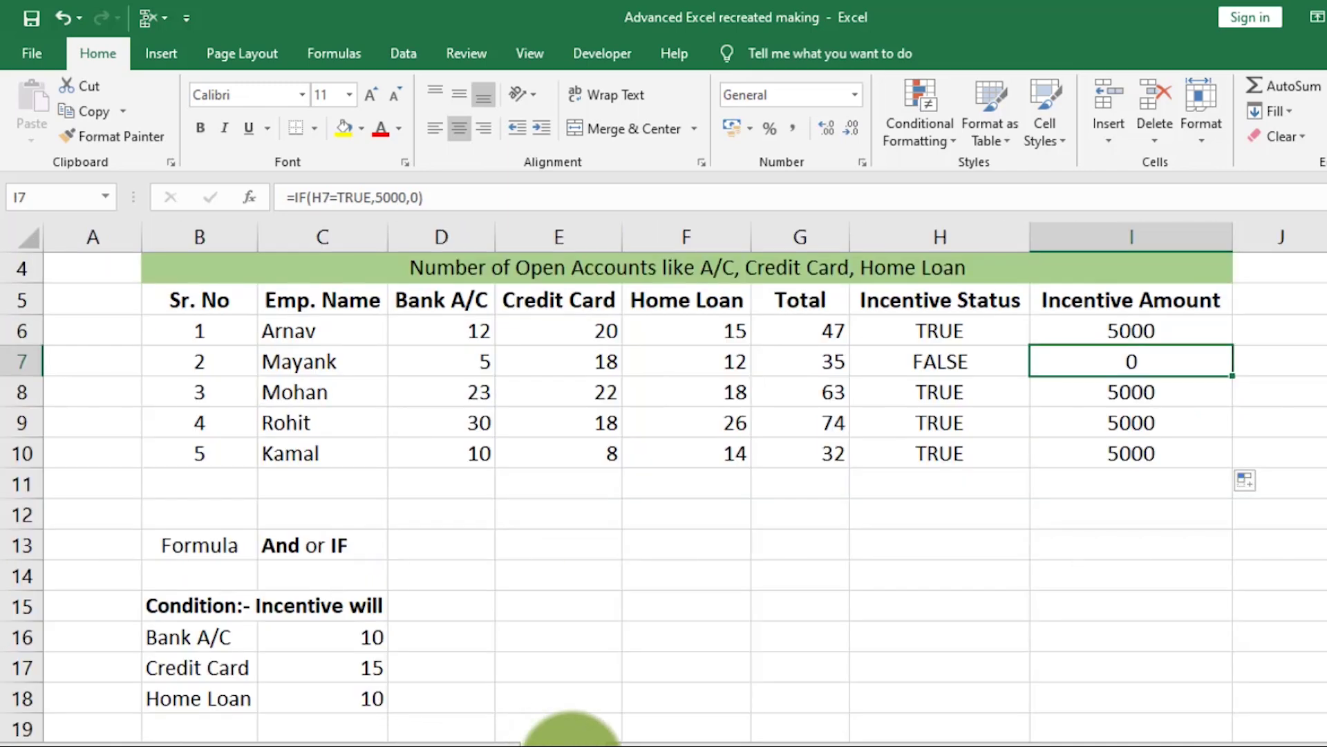